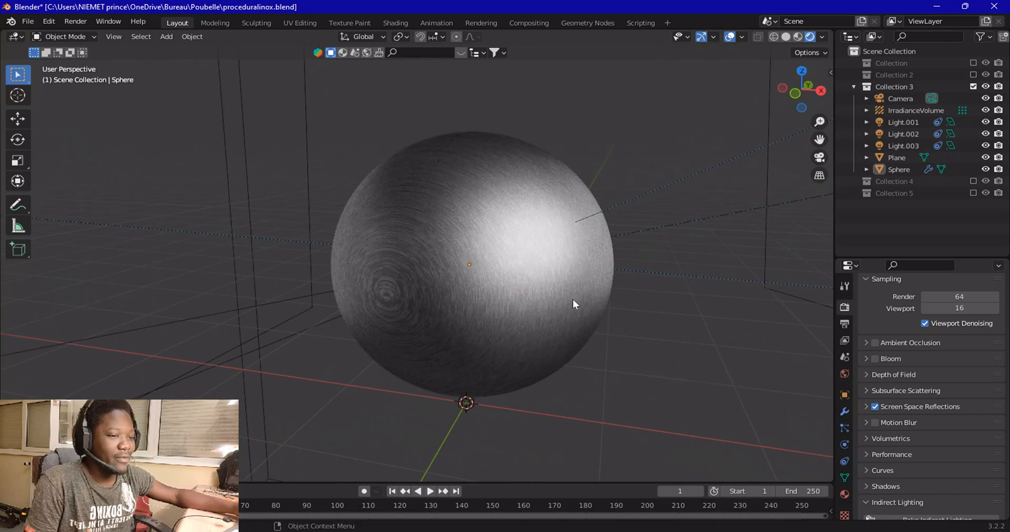
Examine the finished brushed stainless steel sphere in material preview and rendered shading, zooming in on its texture
left_click(797, 36)
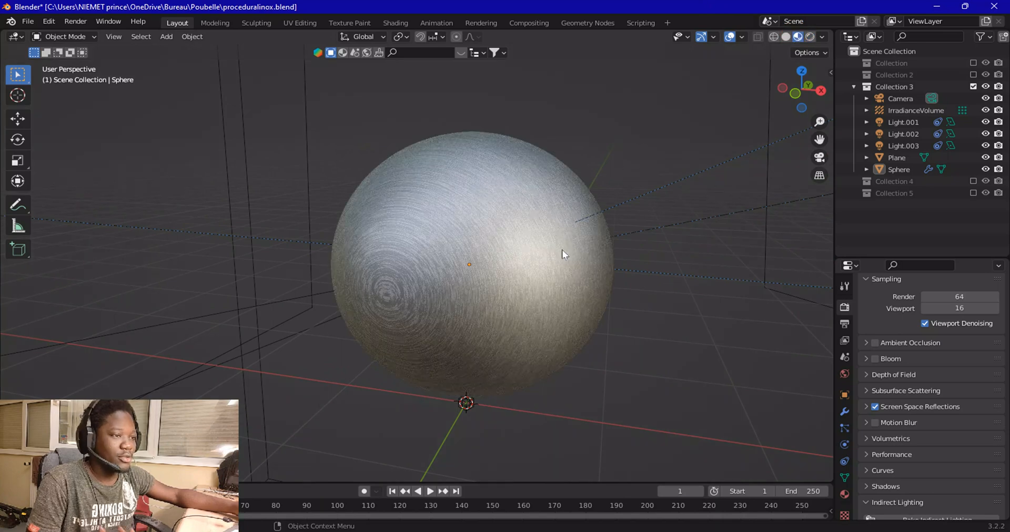
middle_click_drag(553, 257, 437, 256)
scroll(438, 255, "down", 1)
scroll(438, 254, "up", 2)
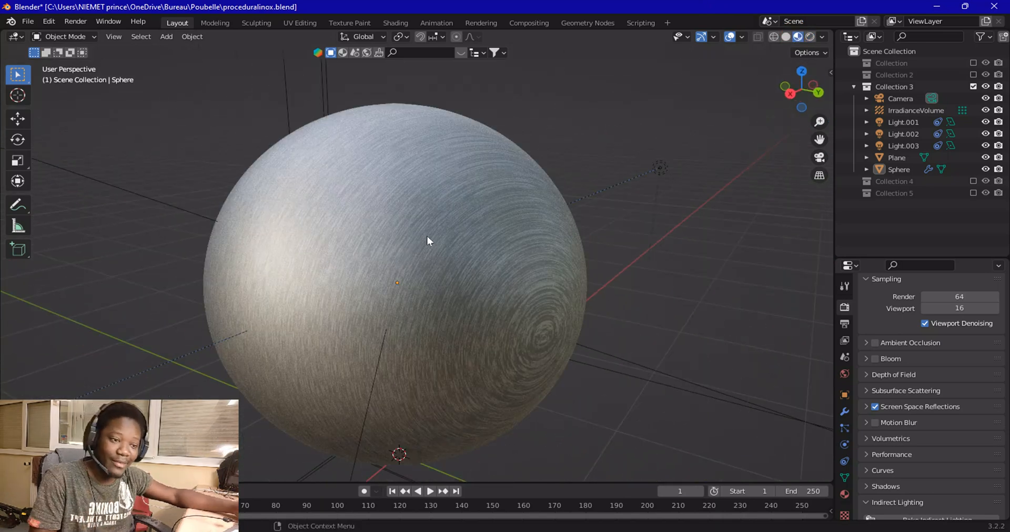
left_click(810, 36)
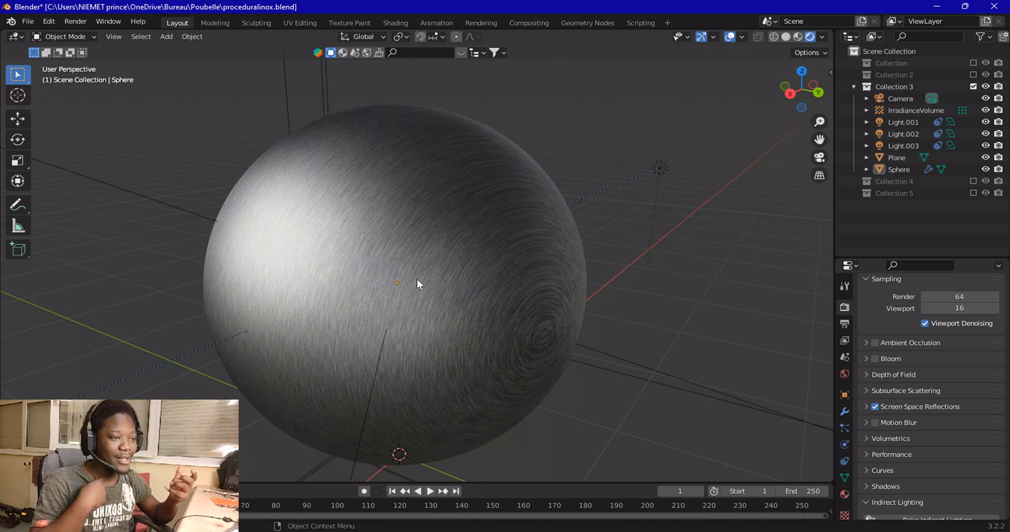
left_click(797, 36)
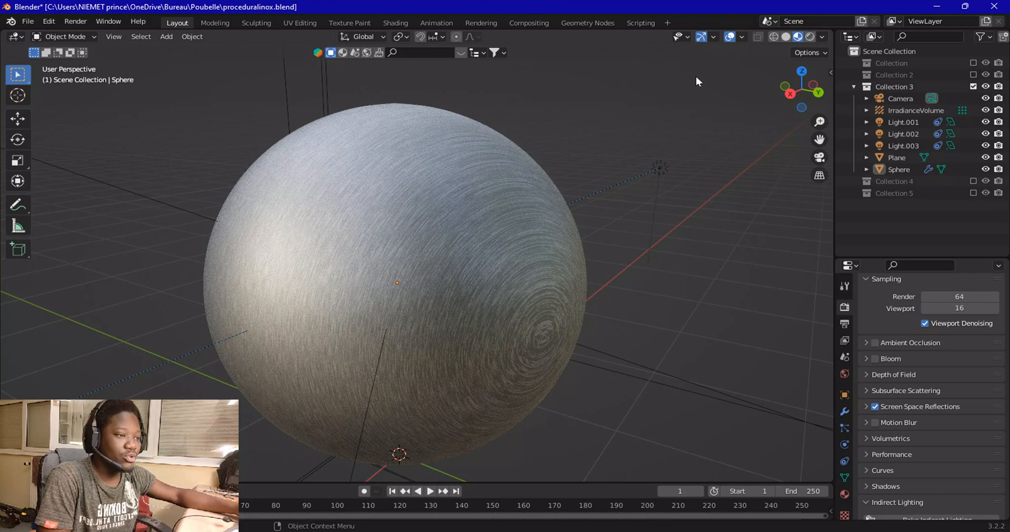
scroll(501, 248, "up", 2)
scroll(515, 252, "up", 4)
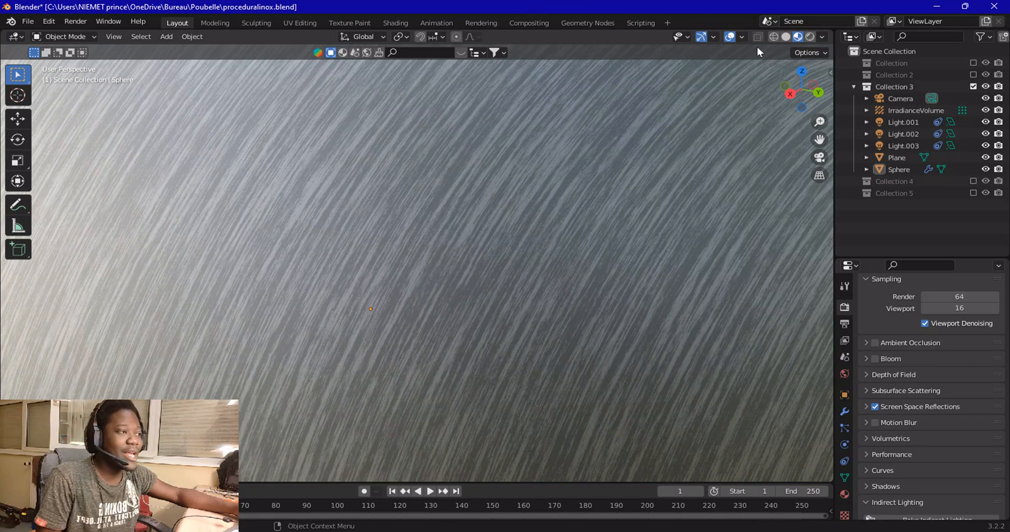
left_click(810, 37)
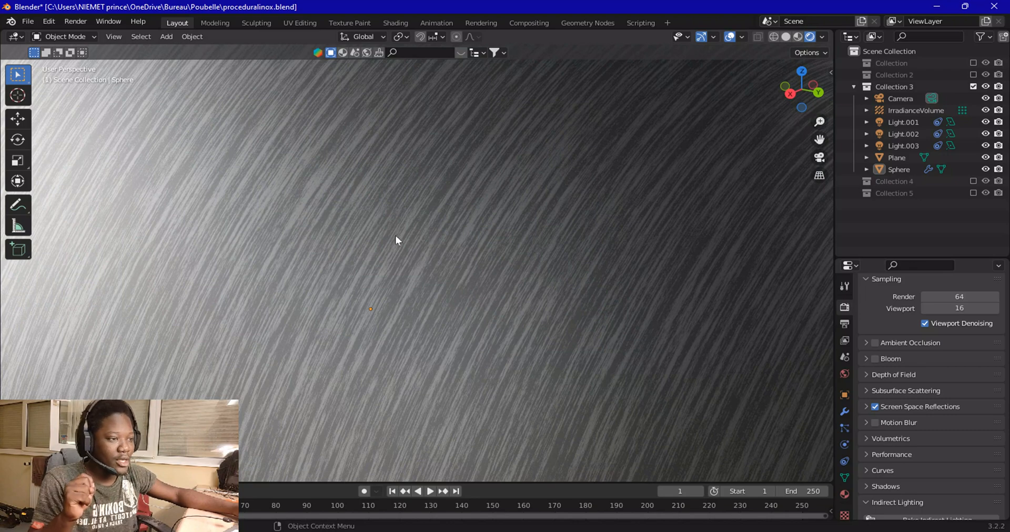
scroll(405, 232, "down", 4)
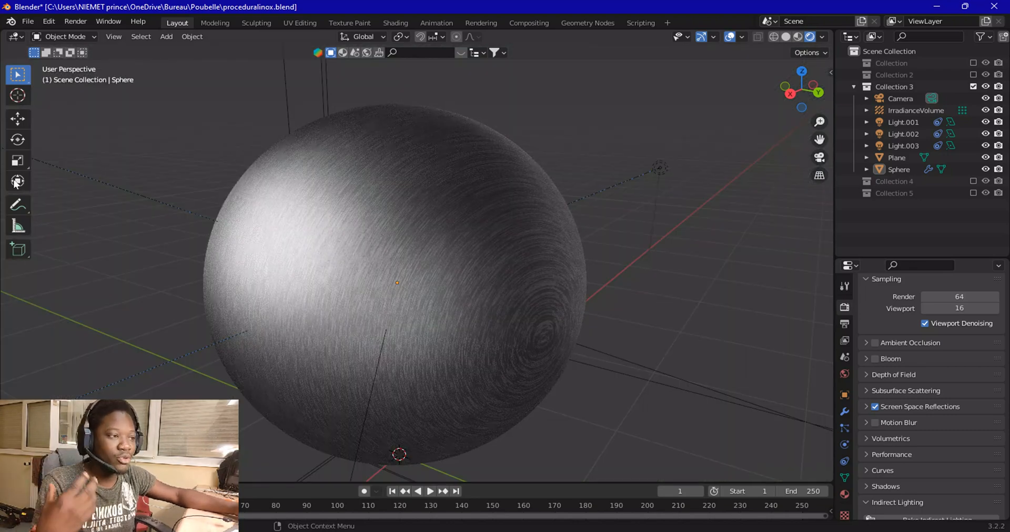
Start a new General file without saving the current one, and delete the default cube
left_click(27, 21)
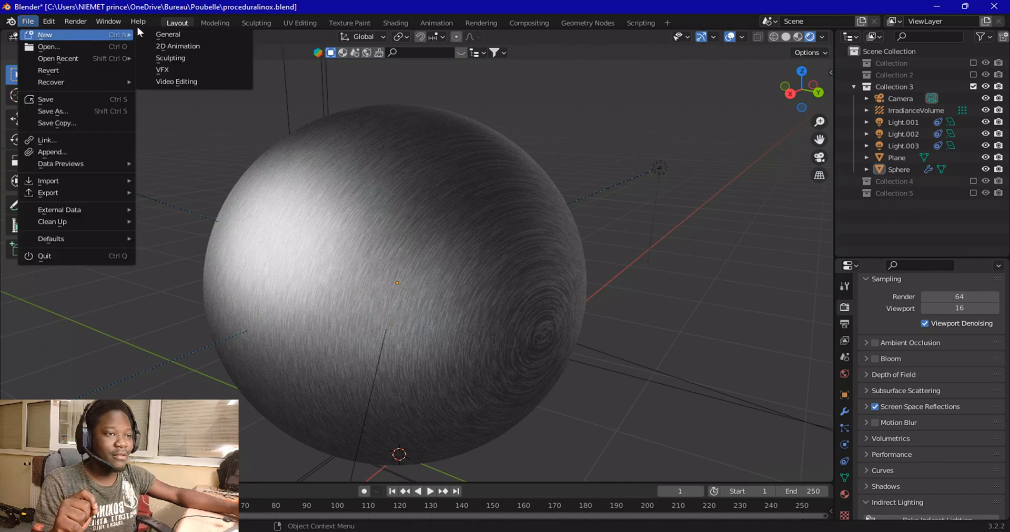
left_click(157, 34)
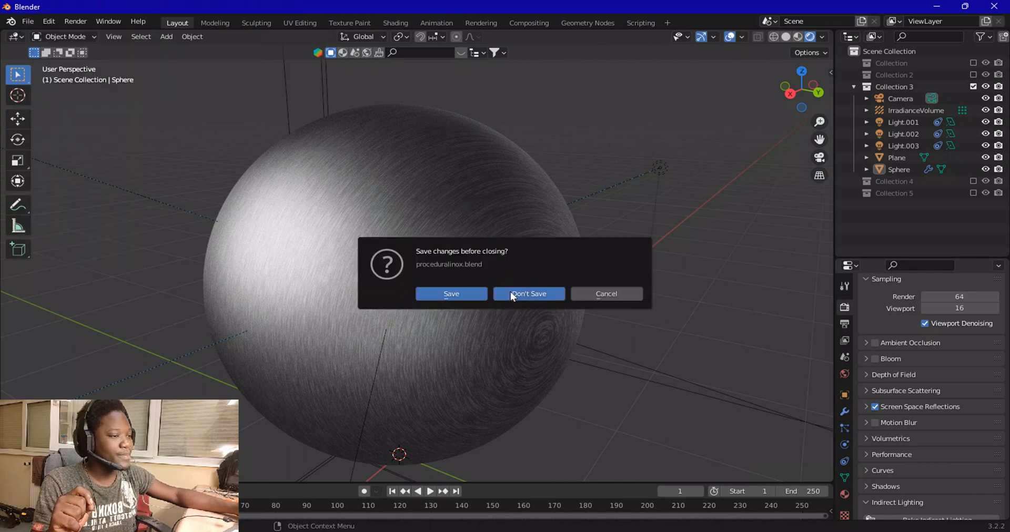
left_click(513, 295)
key("Delete")
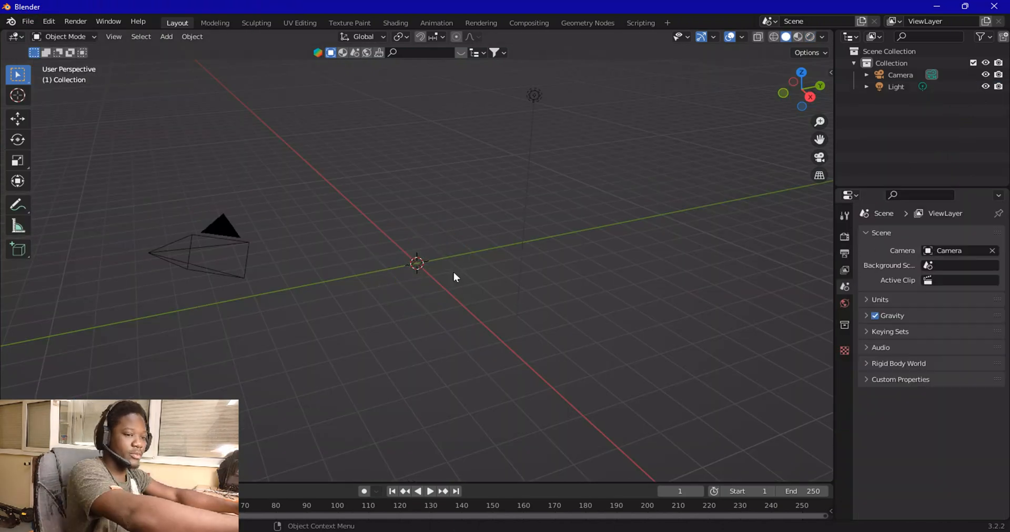
Add a UV sphere at the scene origin
key("shift+a")
mouse_move(453, 272)
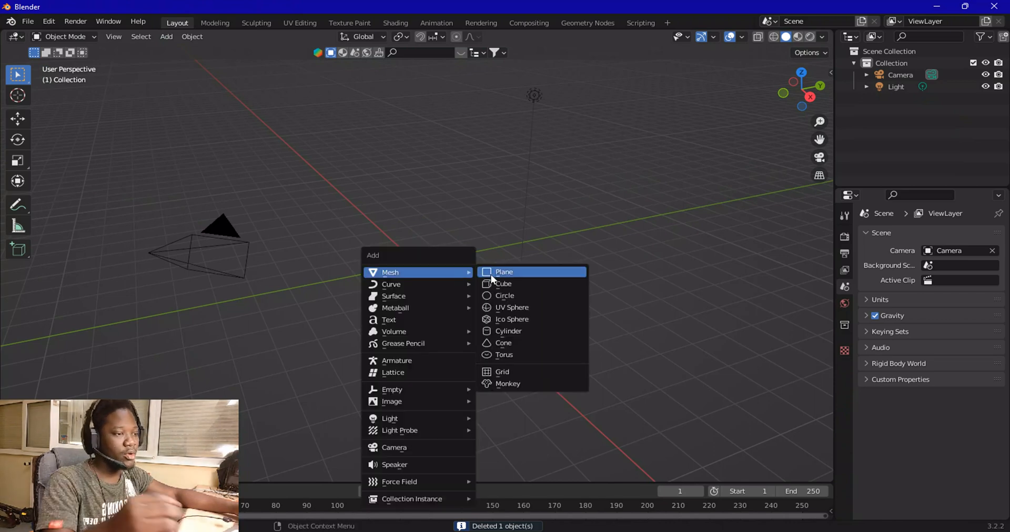
left_click(496, 307)
scroll(454, 270, "up", 5)
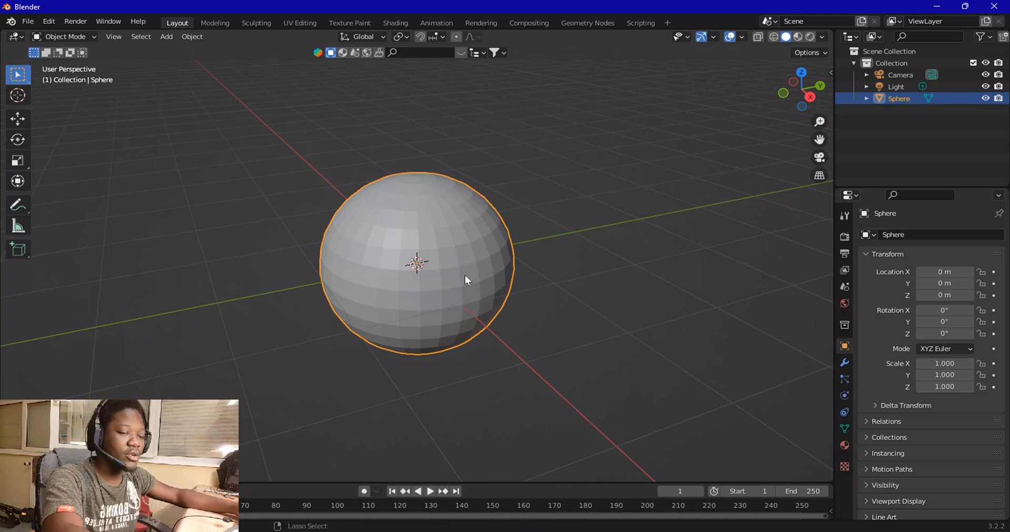
Add a level 2 Subdivision Surface modifier to the sphere and shade it smooth
key("ctrl+2")
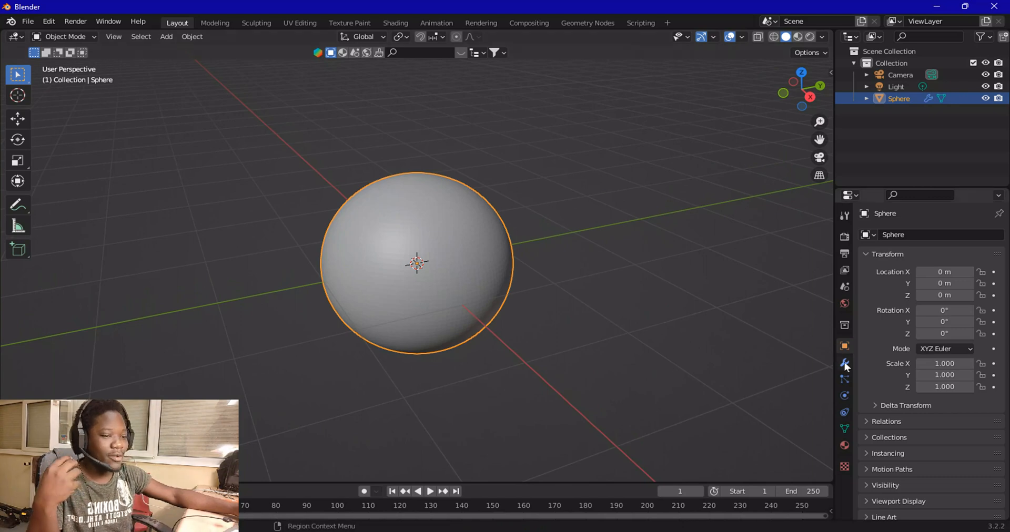
left_click(844, 362)
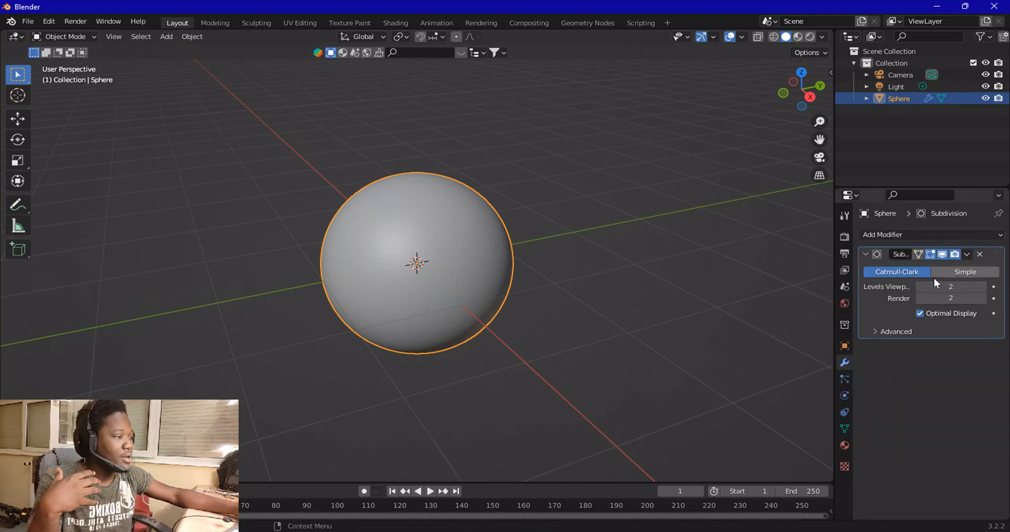
scroll(426, 200, "up", 3)
right_click(427, 199)
left_click(428, 198)
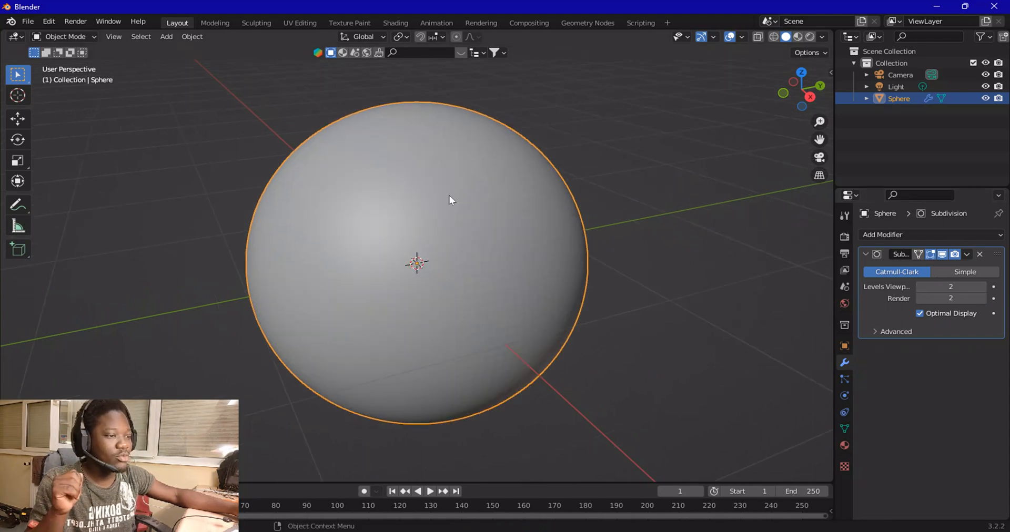
left_click(640, 111)
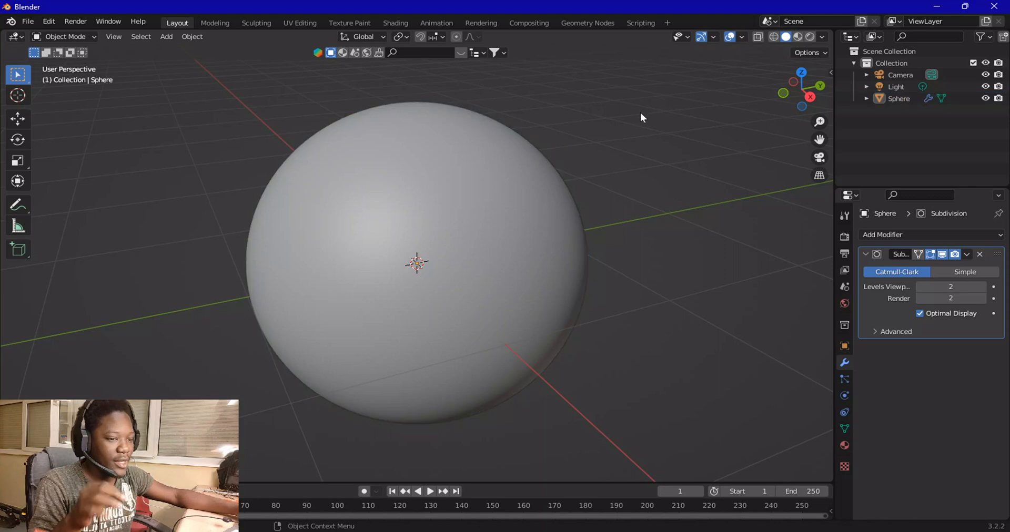
Switch to the Shading workspace and create a new material for the sphere
left_click(395, 21)
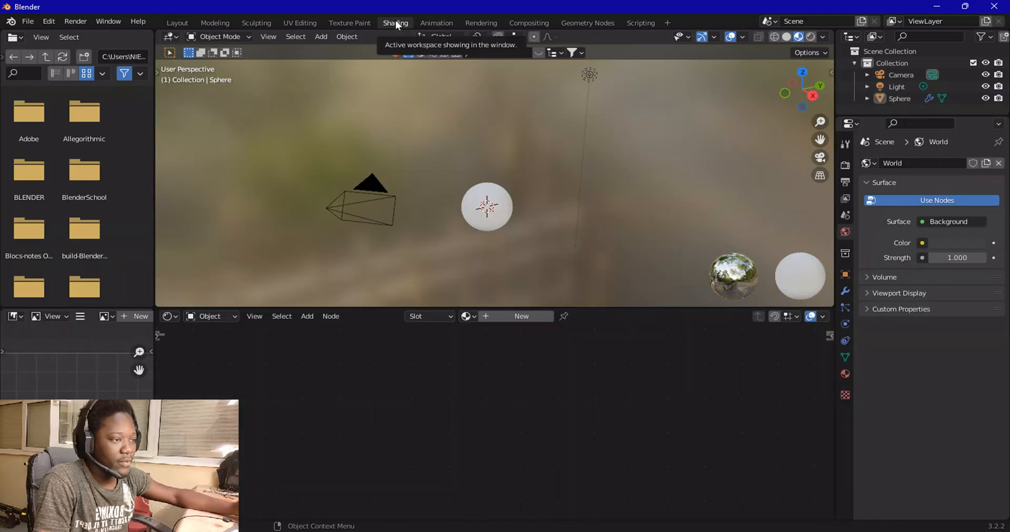
scroll(655, 198, "up", 5)
scroll(736, 210, "up", 2)
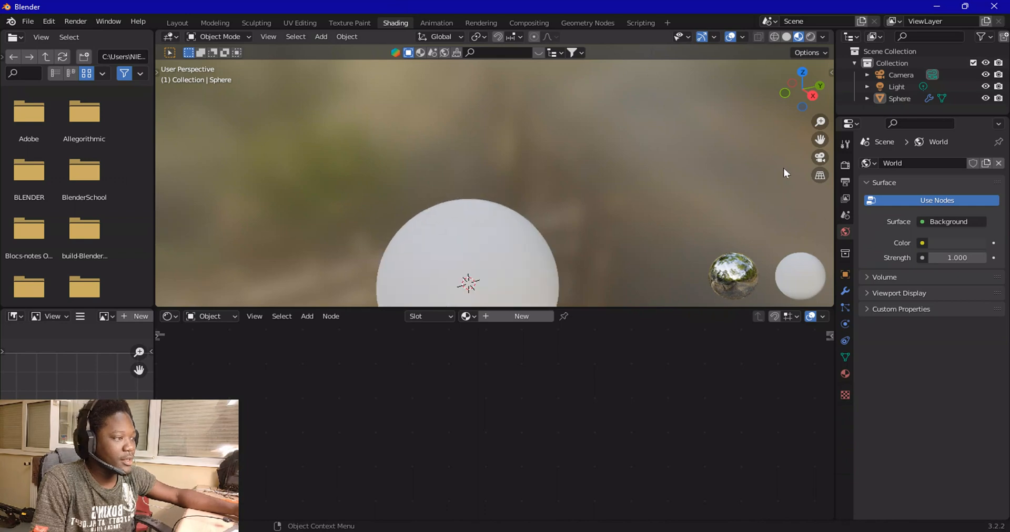
left_click_drag(817, 137, 848, 34)
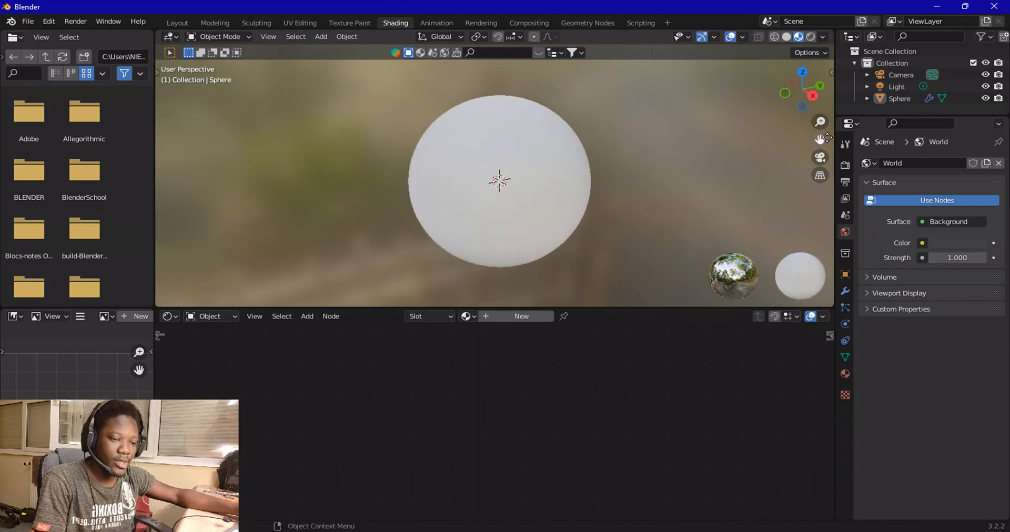
left_click(507, 315)
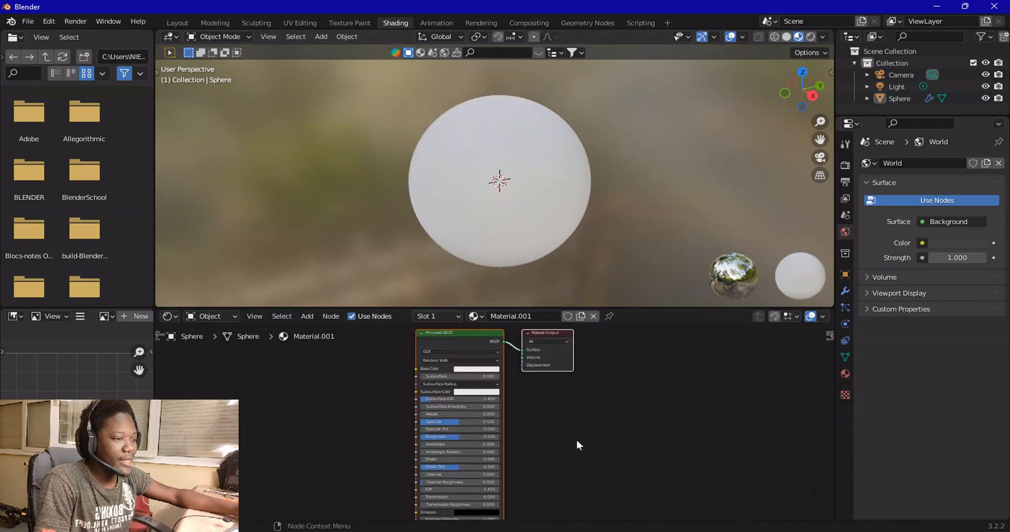
Delete the Principled BSDF node, keeping only the Material Output node
scroll(576, 440, "up", 2)
middle_click_drag(550, 420, 657, 473)
left_click(585, 371)
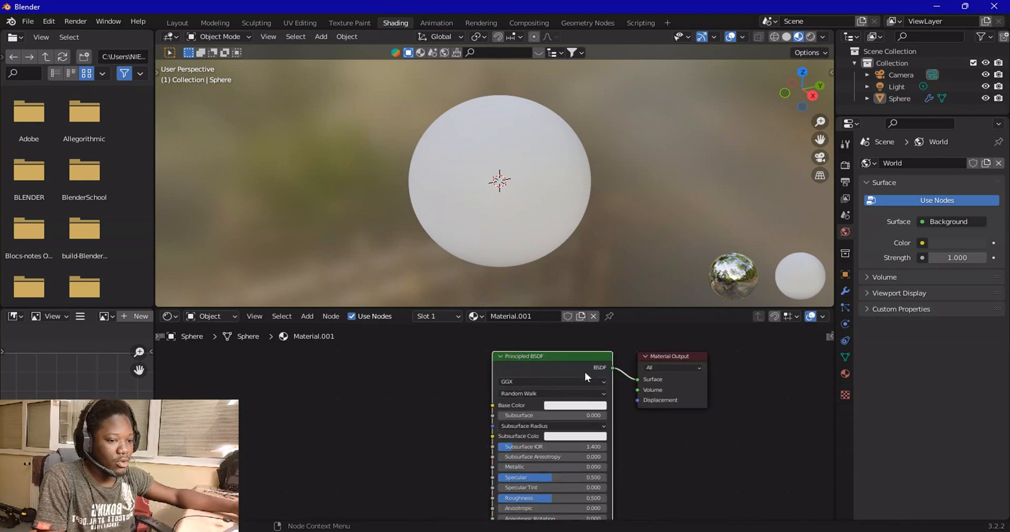
key("Delete")
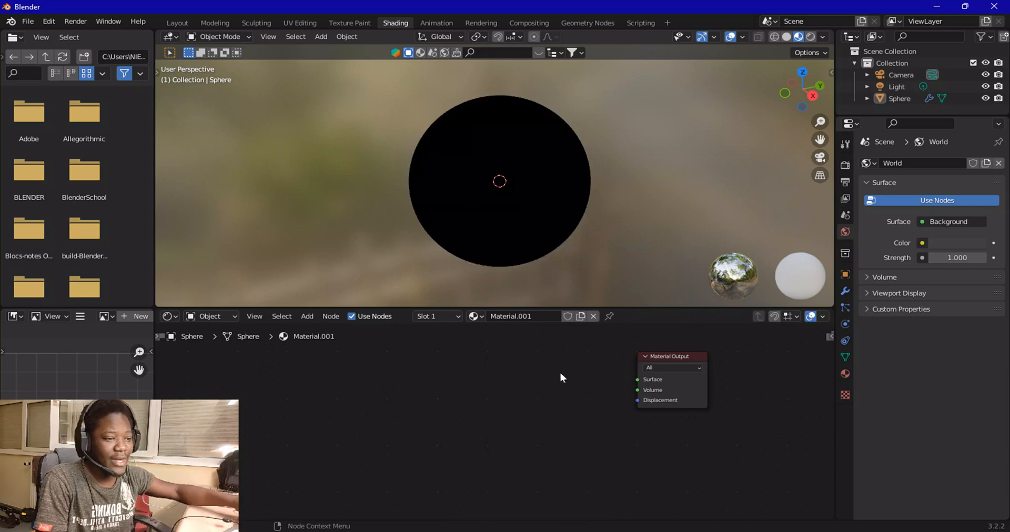
left_click_drag(686, 390, 638, 420)
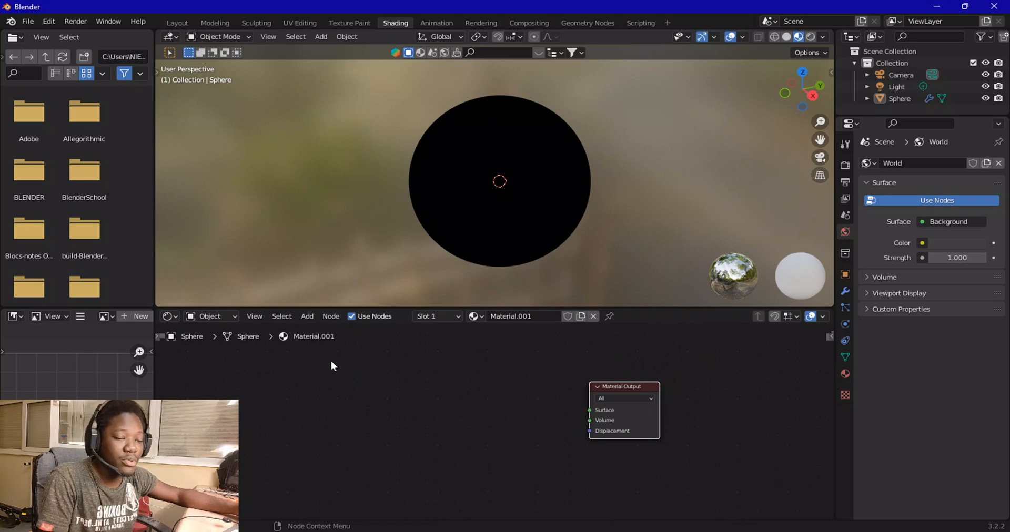
Add a Glossy BSDF shader node and connect its BSDF output to the Material Output Surface
left_click(307, 316)
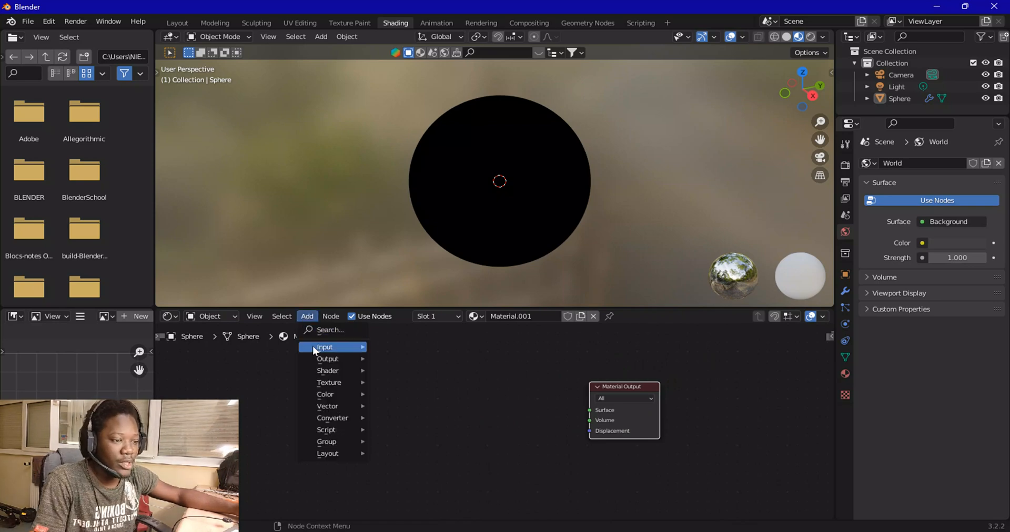
mouse_move(318, 373)
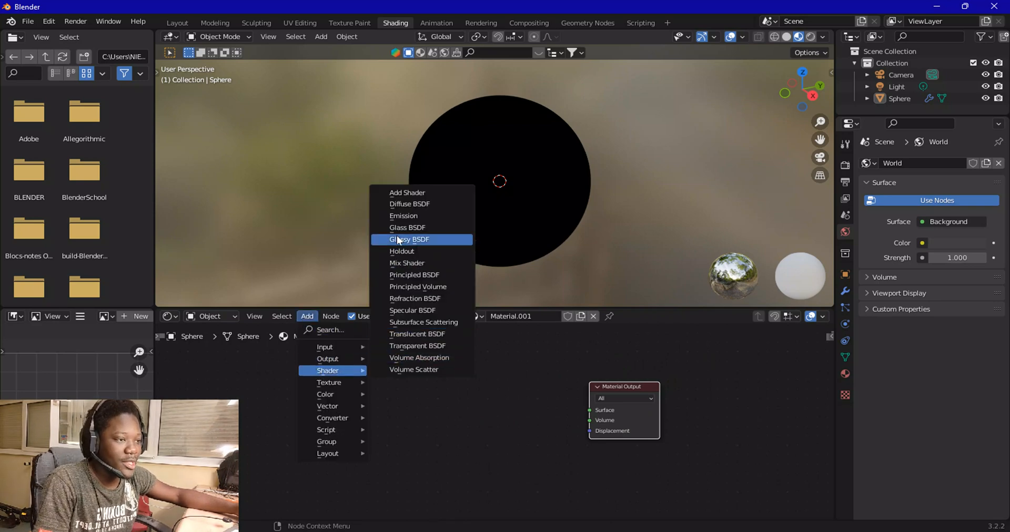
left_click(418, 239)
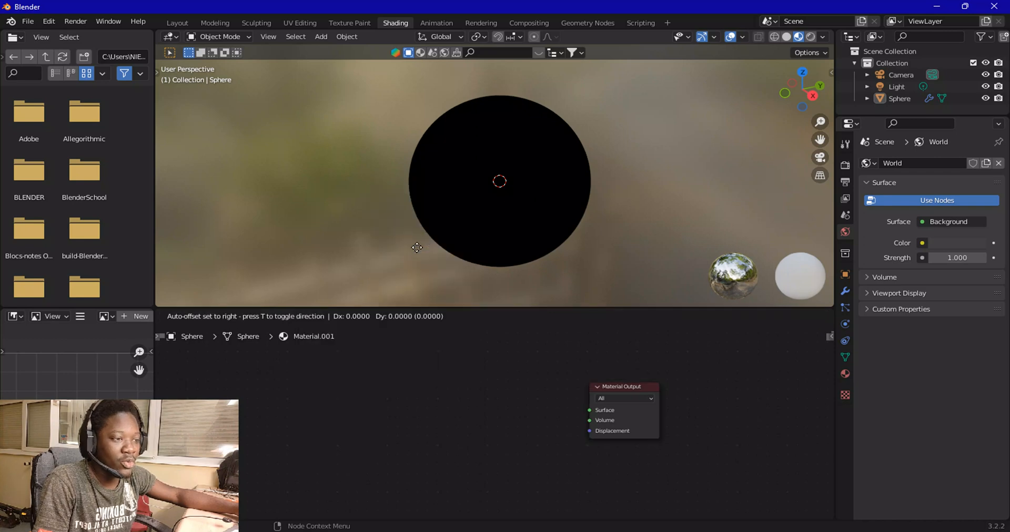
left_click(495, 388)
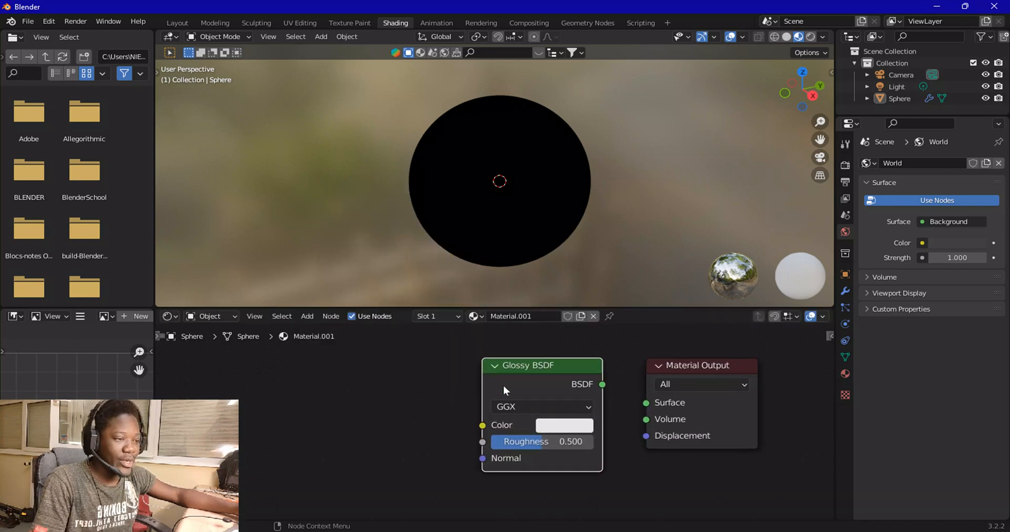
key("Home")
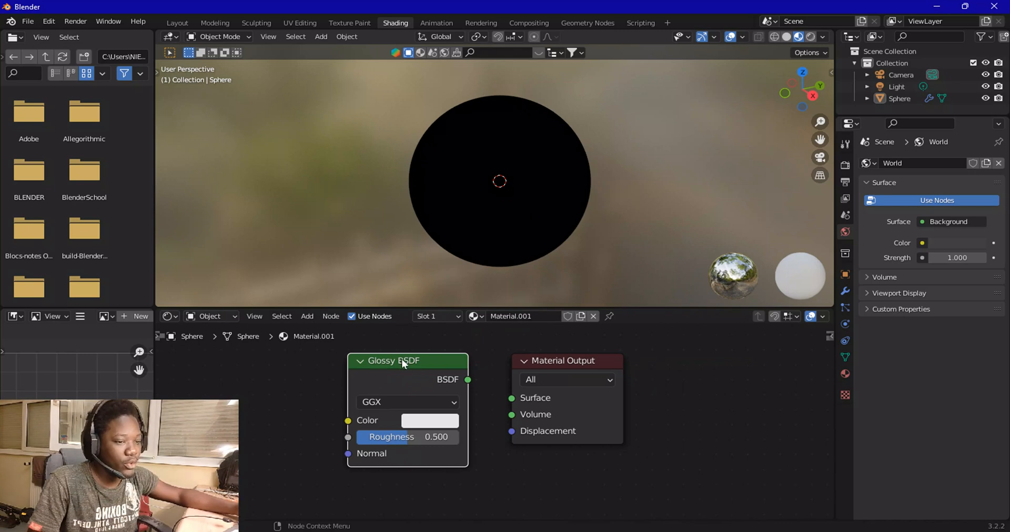
left_click_drag(468, 379, 513, 398)
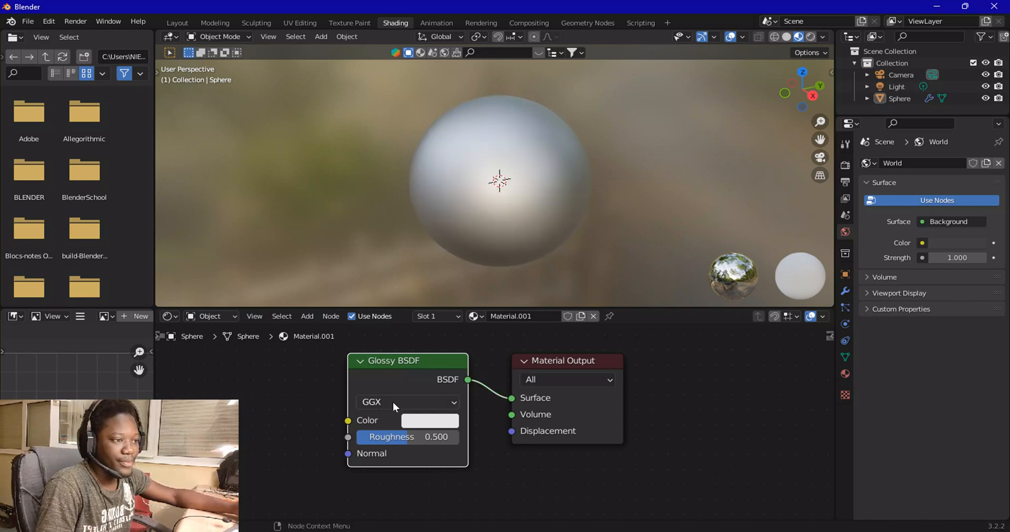
Add a Musgrave Texture node and connect its Height output to the Glossy BSDF Color input
middle_click_drag(431, 261, 500, 261)
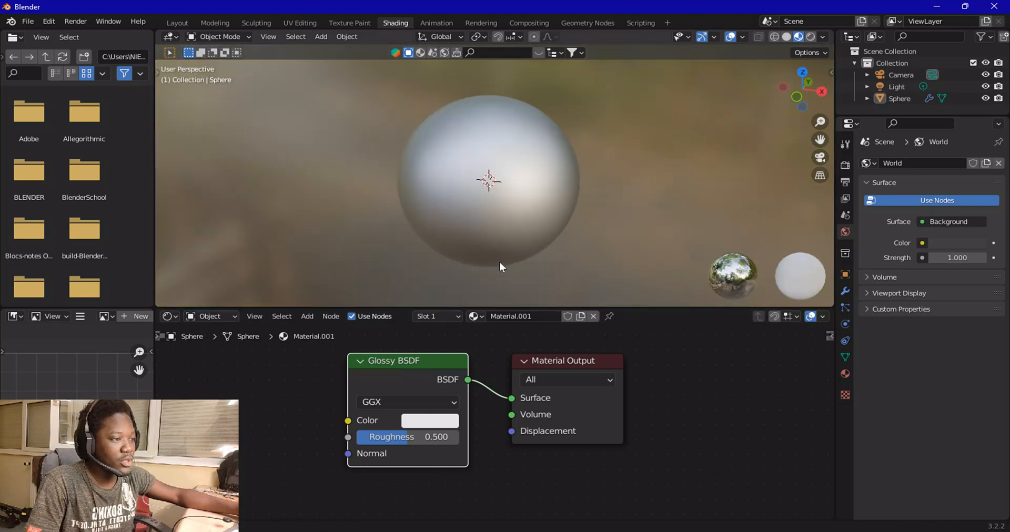
scroll(396, 394, "down", 1)
scroll(396, 394, "down", 2)
middle_click_drag(345, 408, 525, 406)
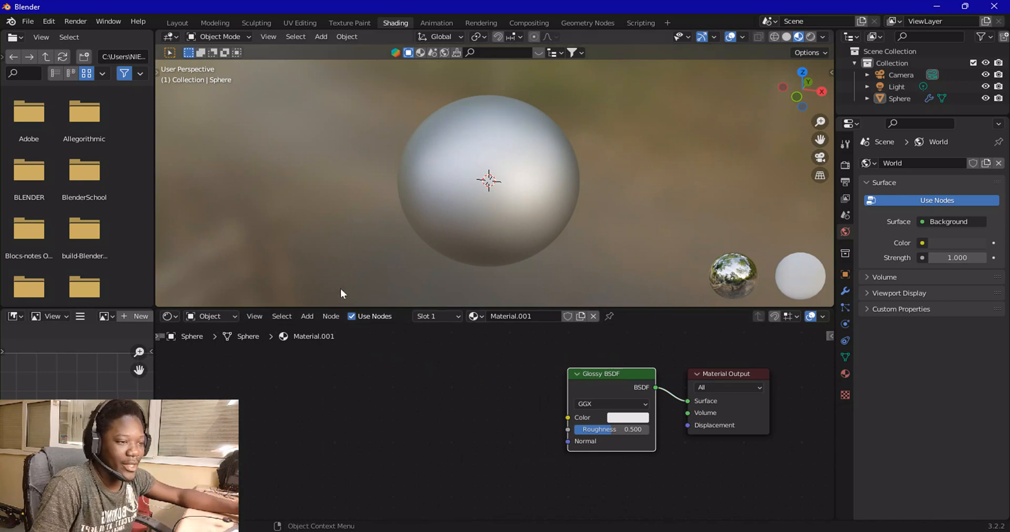
left_click(314, 316)
mouse_move(326, 383)
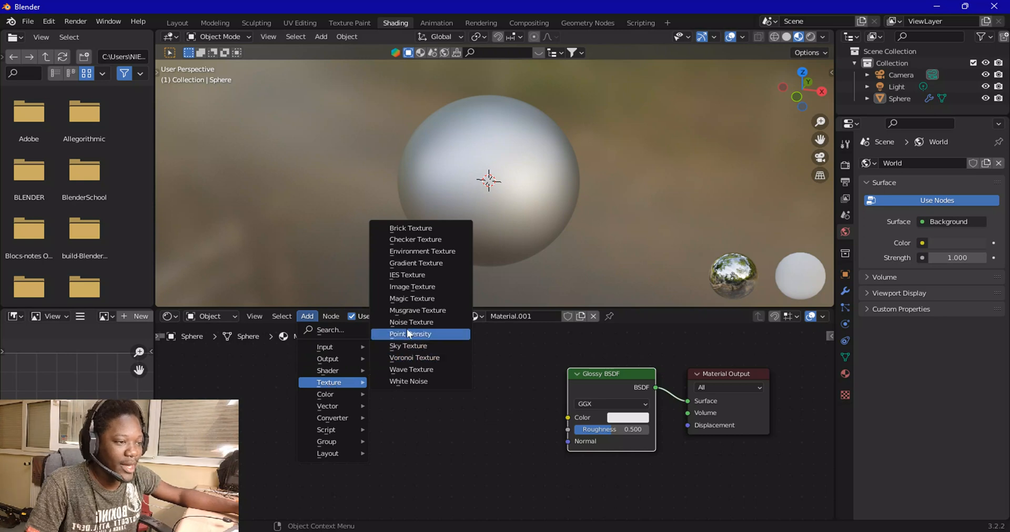
left_click(416, 310)
left_click(421, 362)
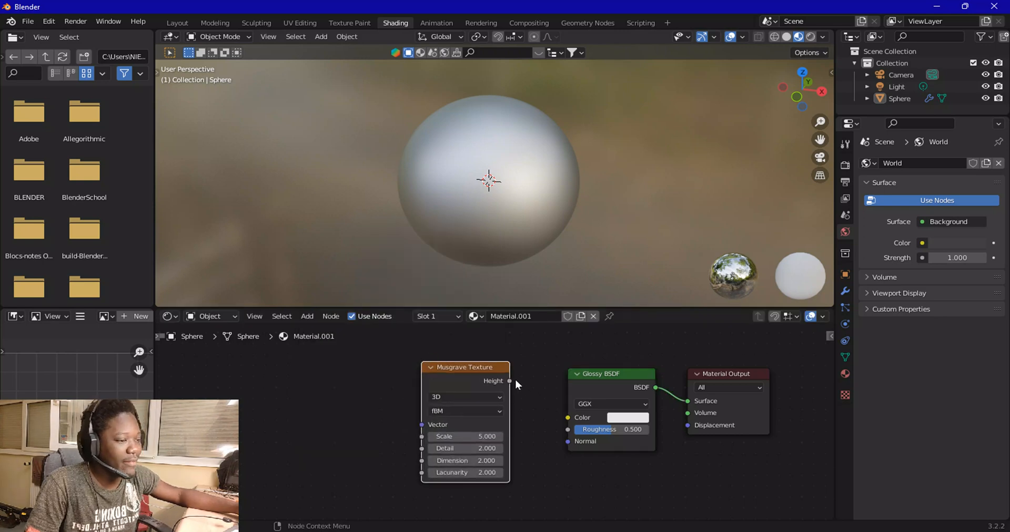
left_click_drag(509, 380, 568, 418)
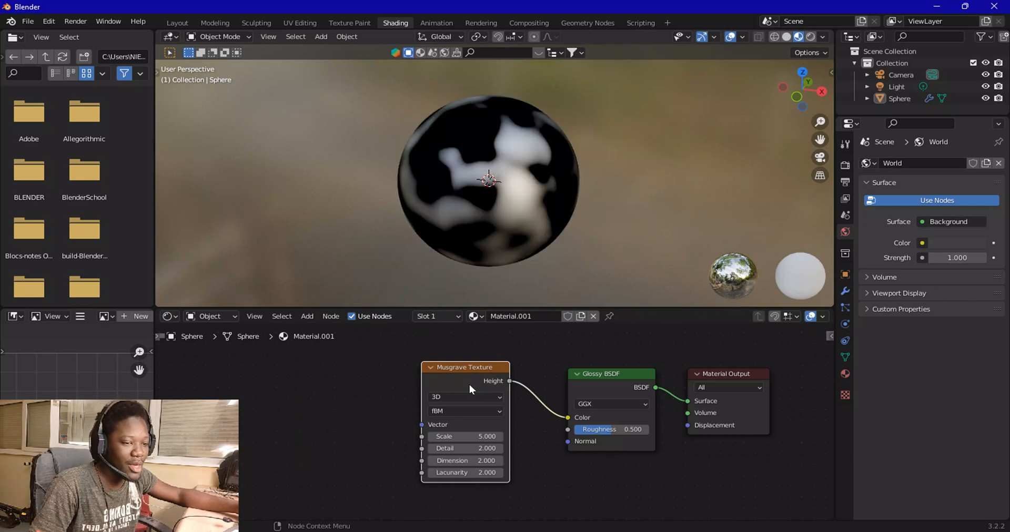
left_click_drag(463, 384, 499, 392)
scroll(499, 392, "up", 2)
scroll(499, 394, "up", 1)
middle_click_drag(375, 450, 350, 413)
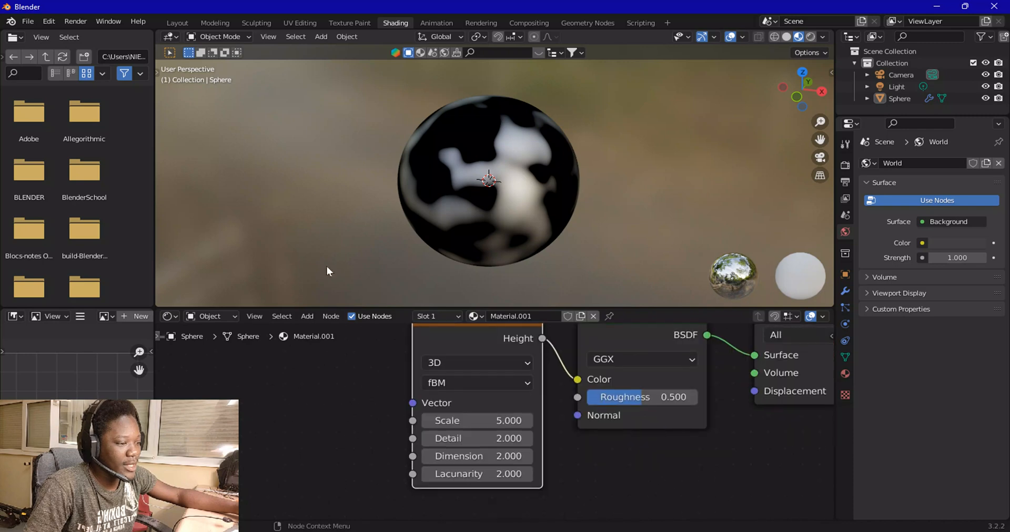
Set the Musgrave Texture Scale to 20 and Detail to 7
scroll(473, 430, "up", 1)
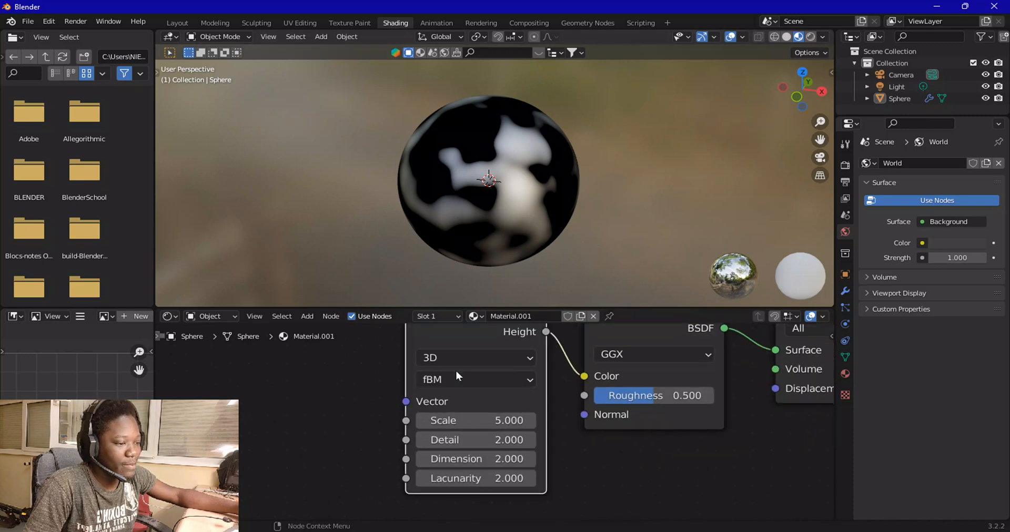
left_click(476, 421)
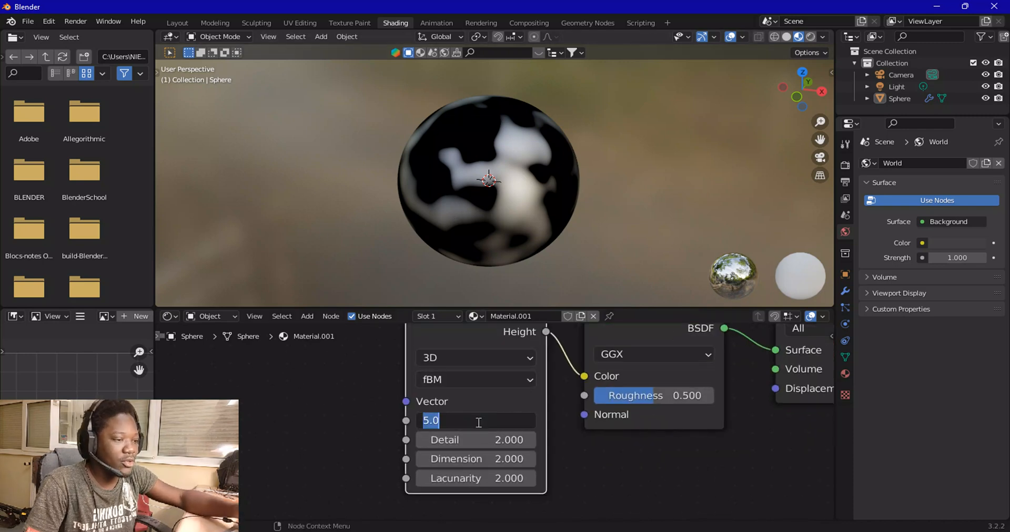
type("20")
key("Return")
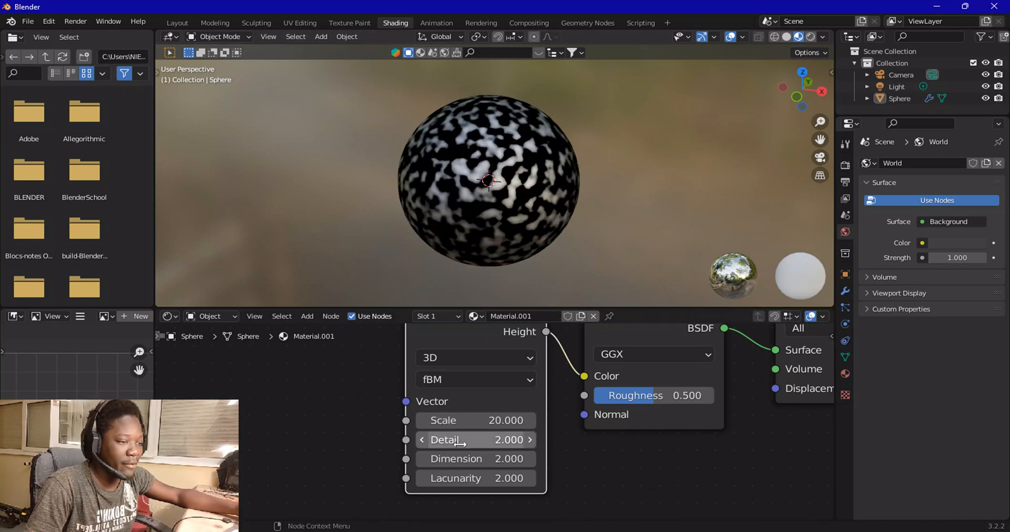
left_click(501, 441)
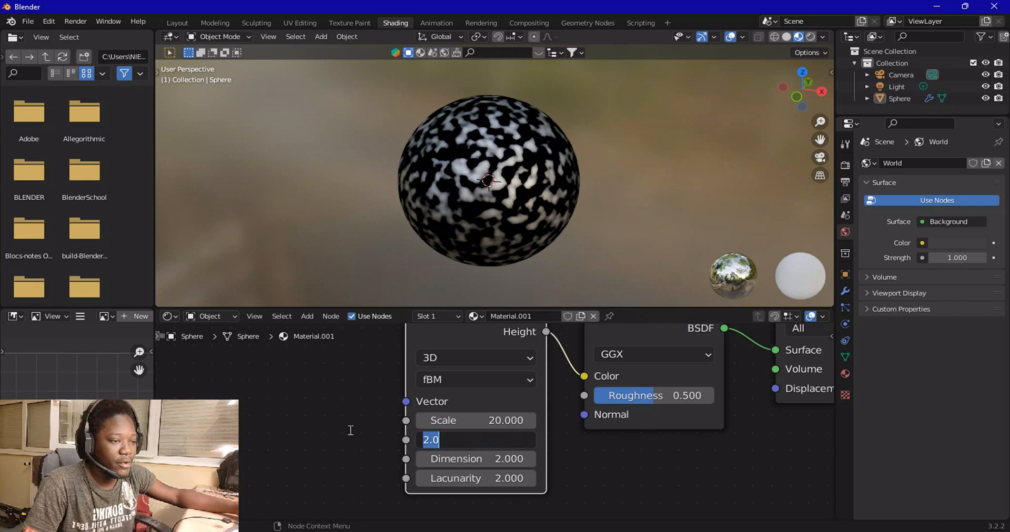
type("7")
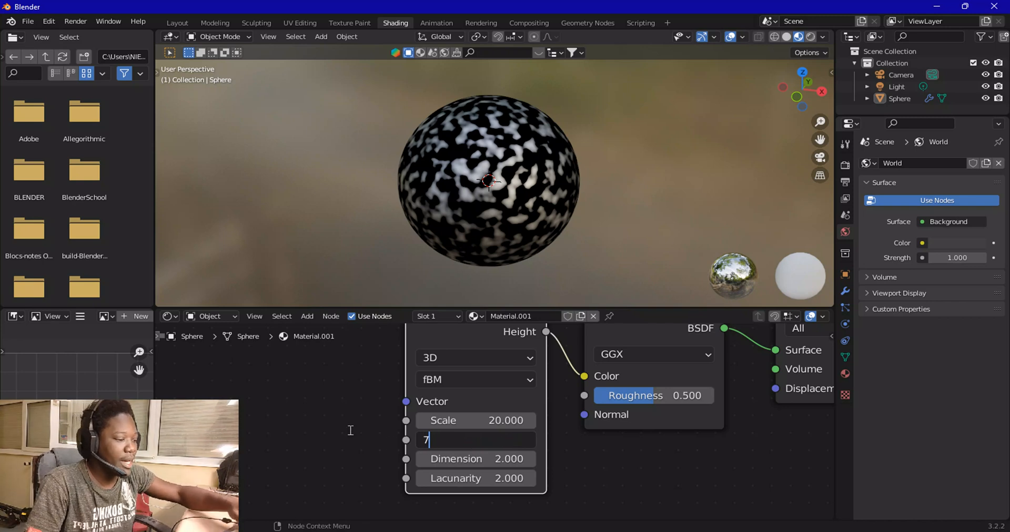
key("Return")
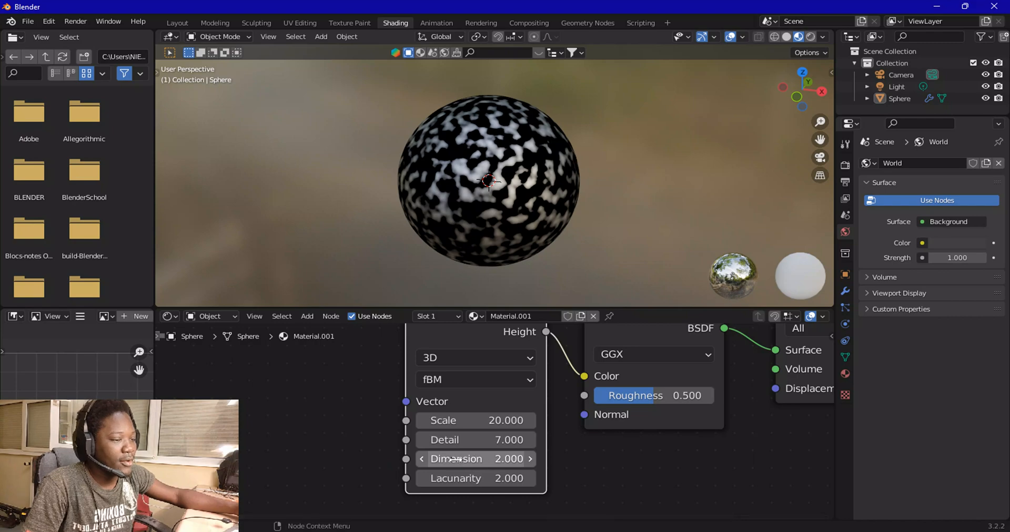
Set the Musgrave Texture Dimension to 0.1
scroll(468, 257, "up", 5)
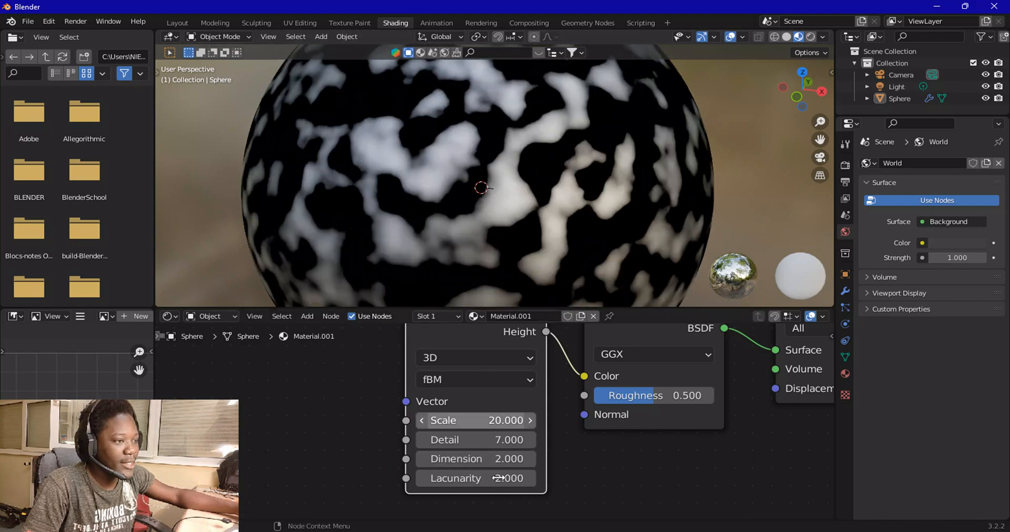
left_click(485, 459)
type("0")
key("Return")
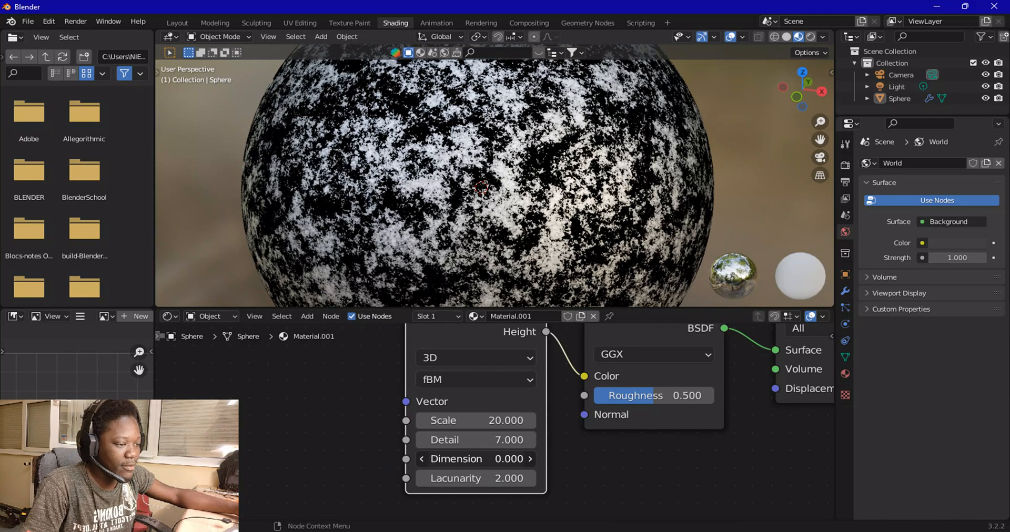
left_click(484, 457)
type("0.1")
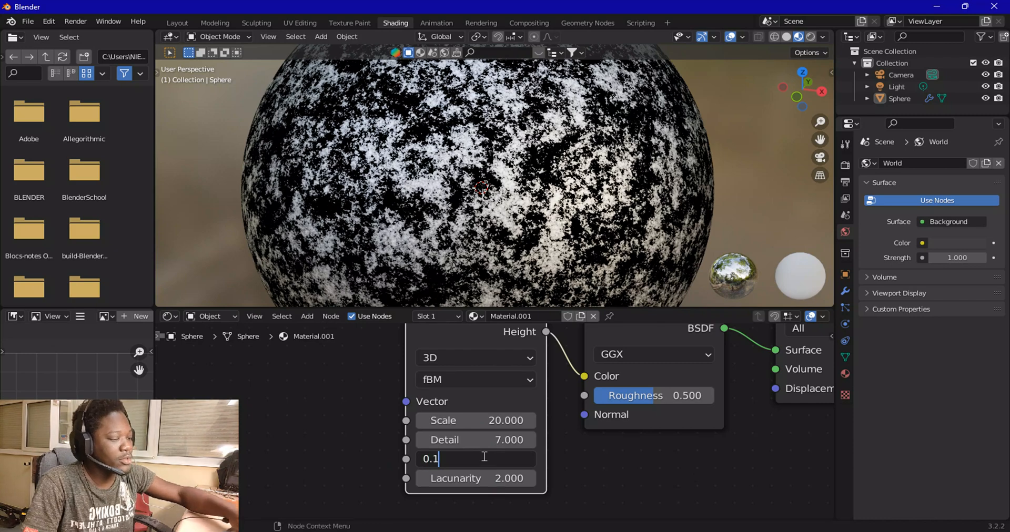
key("Return")
Add a Mapping node and connect its Vector output to the Musgrave Texture Vector input
scroll(483, 457, "up", 1)
scroll(497, 279, "down", 3)
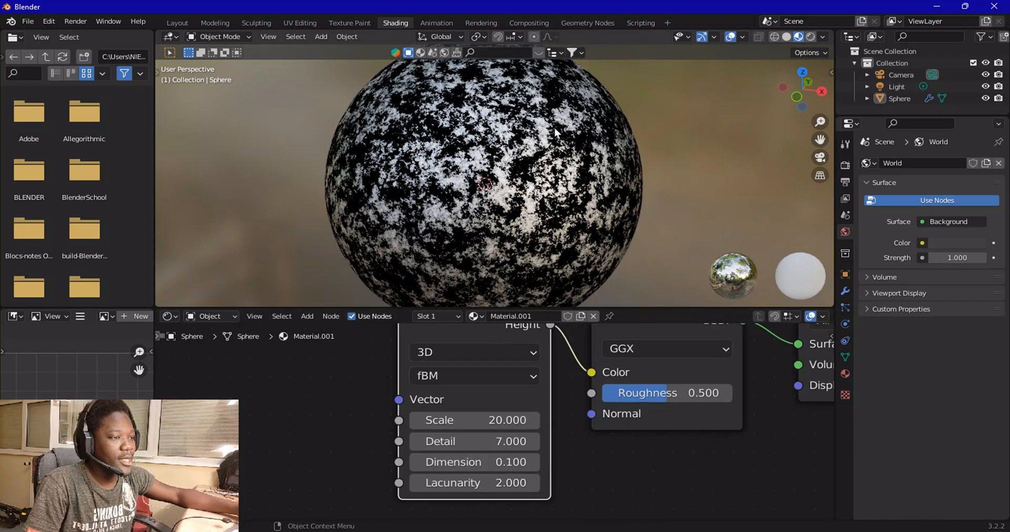
scroll(388, 415, "down", 1)
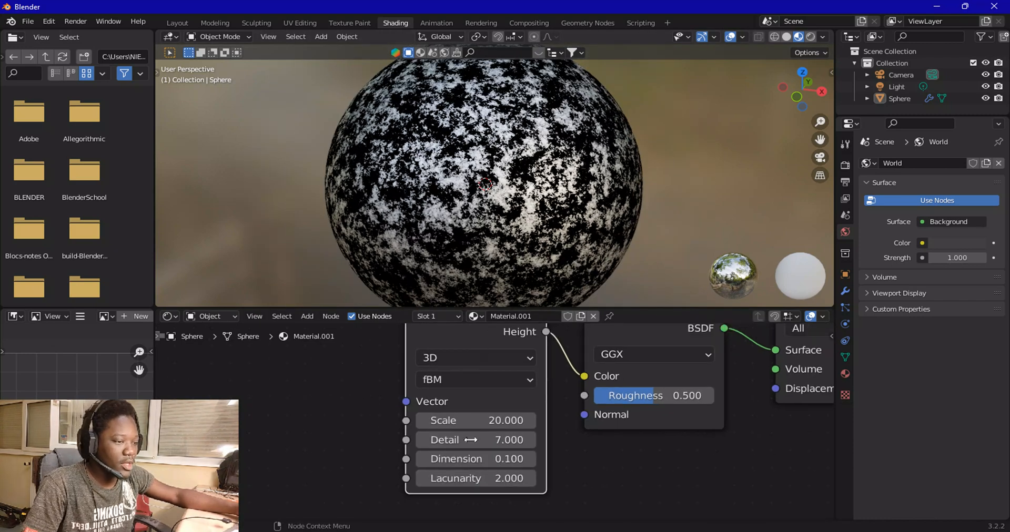
scroll(490, 405, "down", 1)
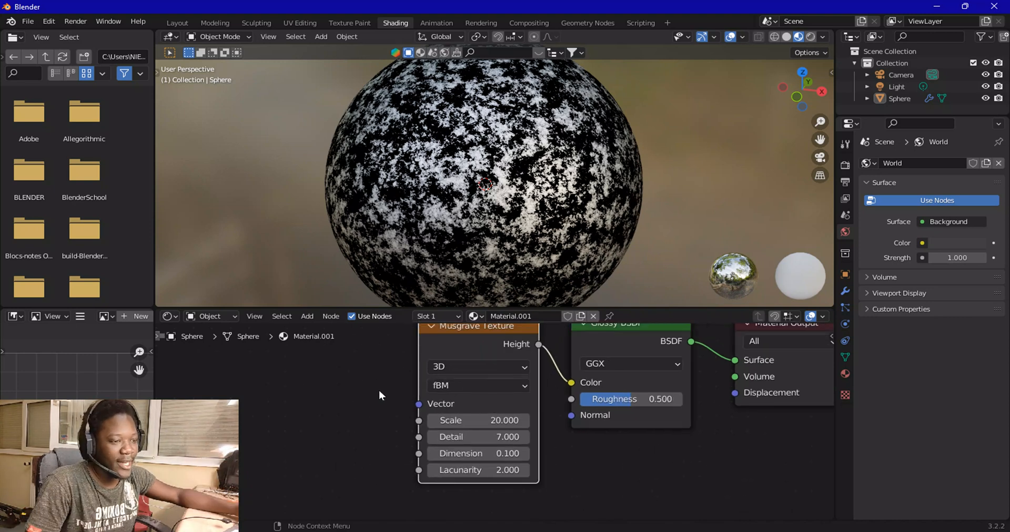
middle_click_drag(367, 373, 384, 420)
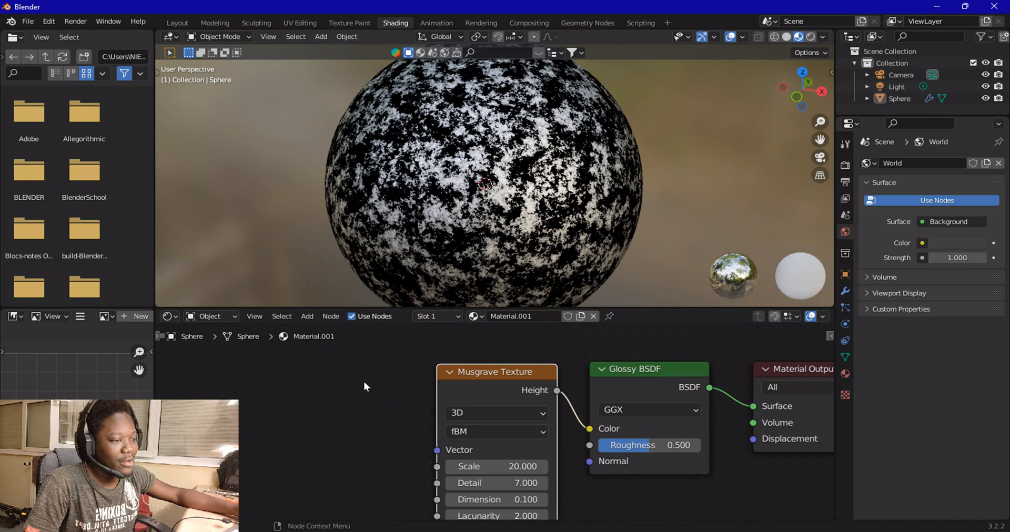
left_click(308, 316)
mouse_move(325, 405)
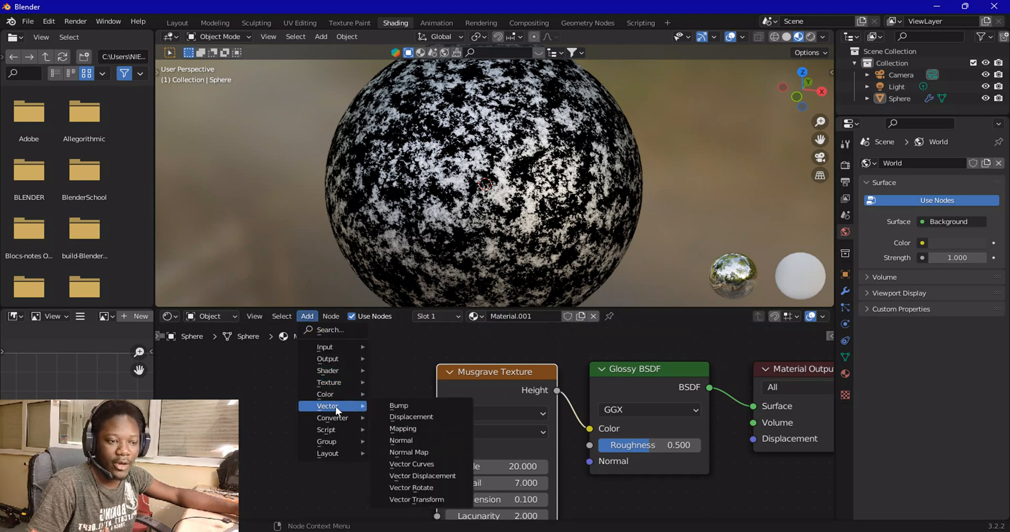
left_click(415, 431)
left_click(314, 391)
scroll(334, 407, "down", 3)
middle_click_drag(405, 402, 378, 350)
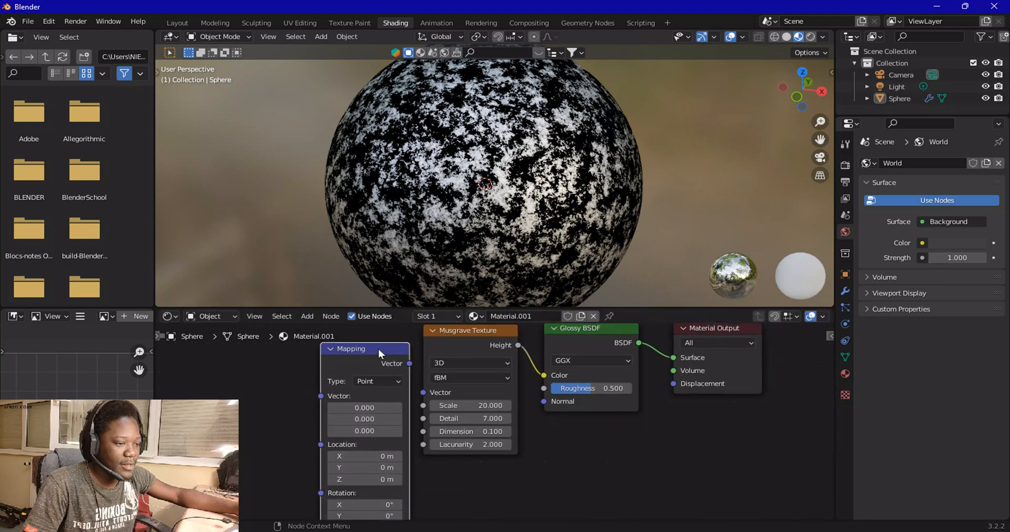
left_click_drag(409, 363, 423, 393)
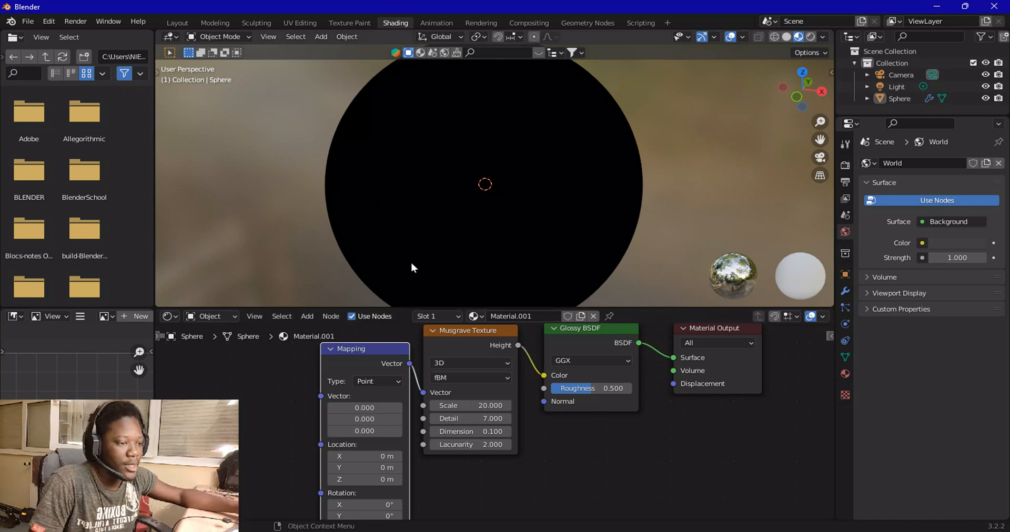
Add a Texture Coordinate node and connect its Object output to the Mapping node's Vector input
left_click_drag(384, 349, 386, 330)
middle_click_drag(261, 387, 317, 427)
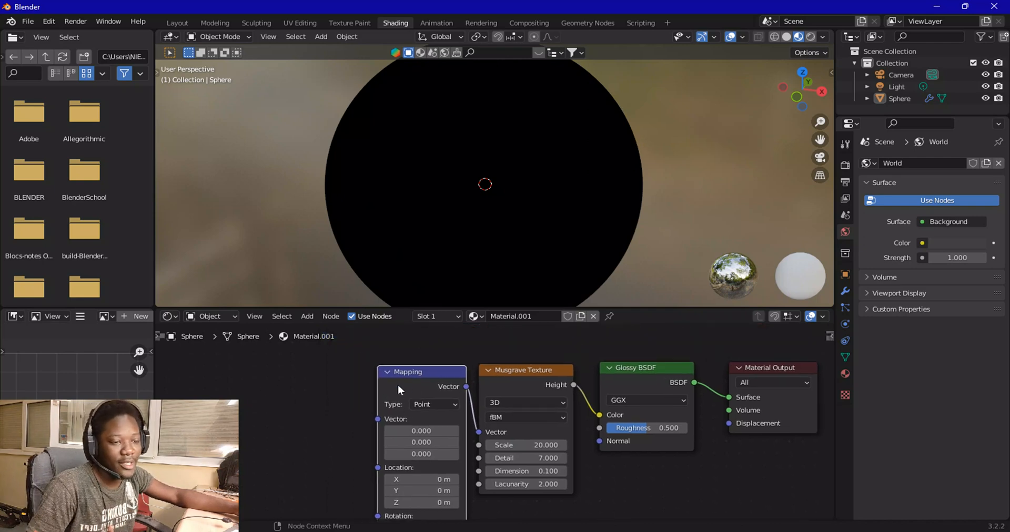
left_click(307, 317)
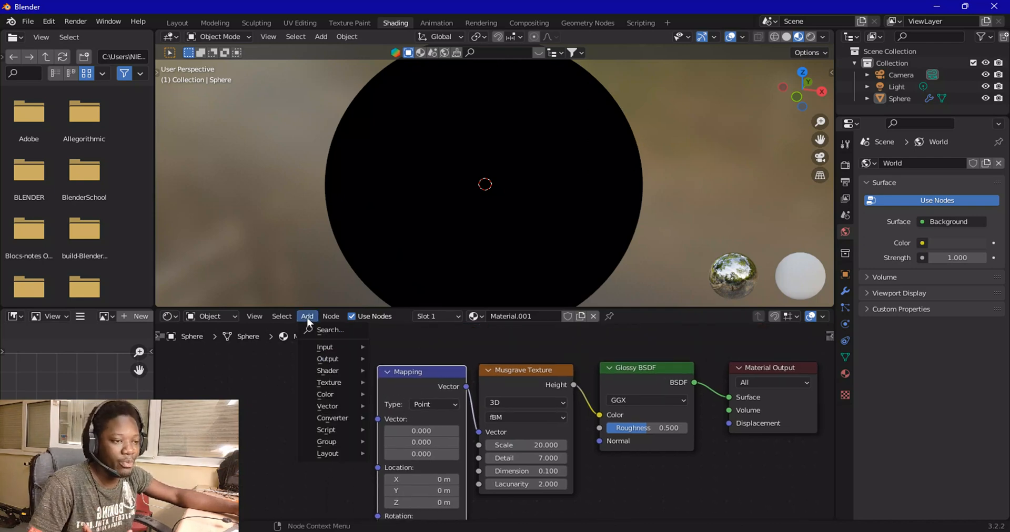
mouse_move(321, 352)
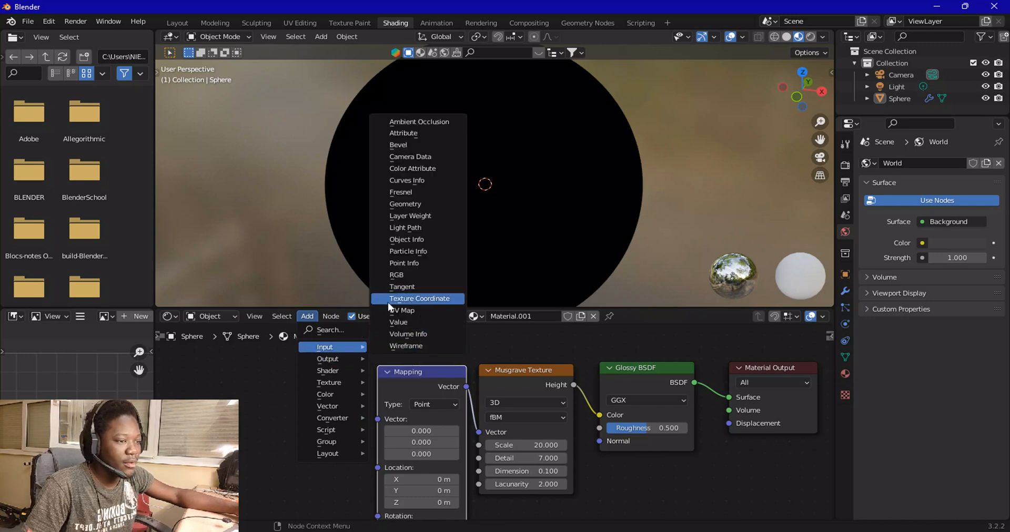
left_click(416, 303)
left_click(266, 376)
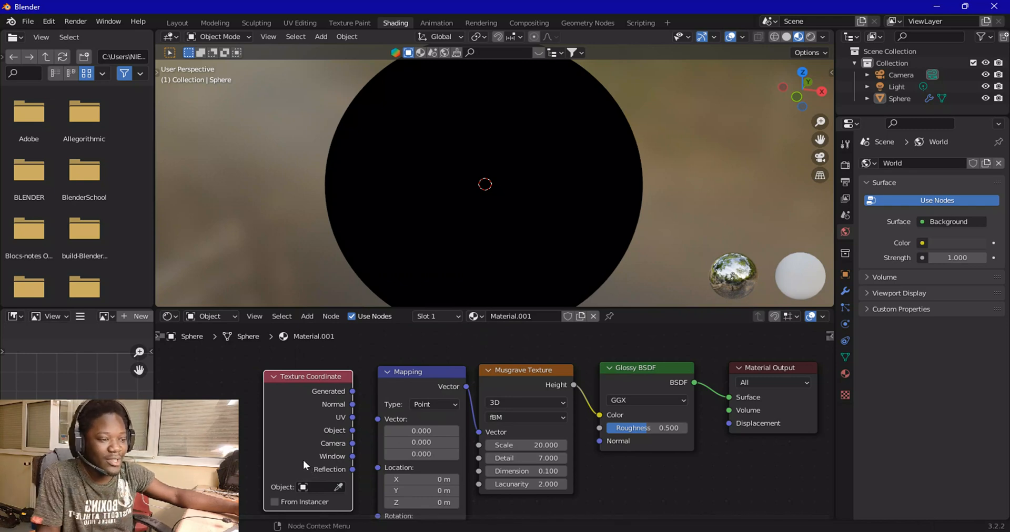
scroll(303, 459, "up", 2)
left_click_drag(314, 432, 343, 417)
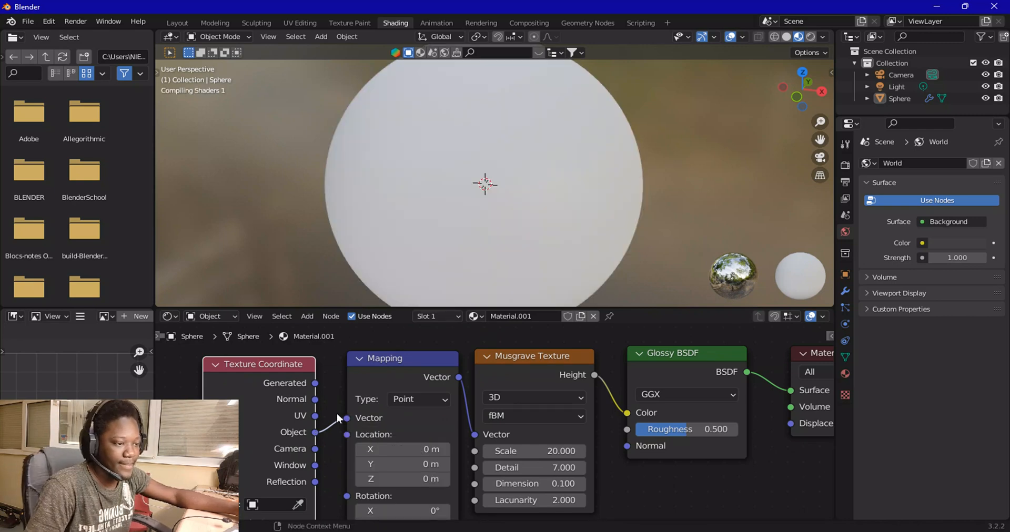
Set the Mapping node's Scale X to 0 and Scale Y to 45
middle_click_drag(458, 450, 483, 518)
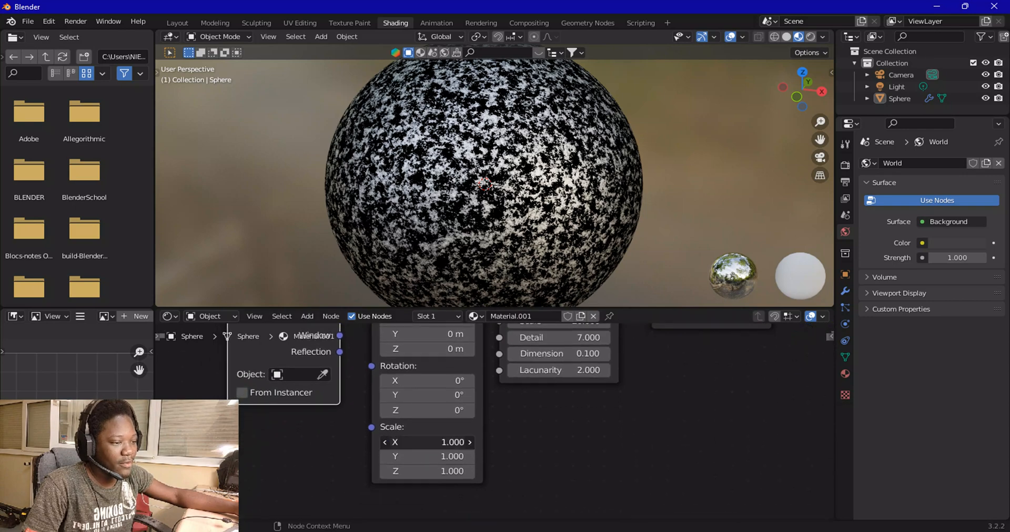
left_click(433, 443)
type("0")
key("Return")
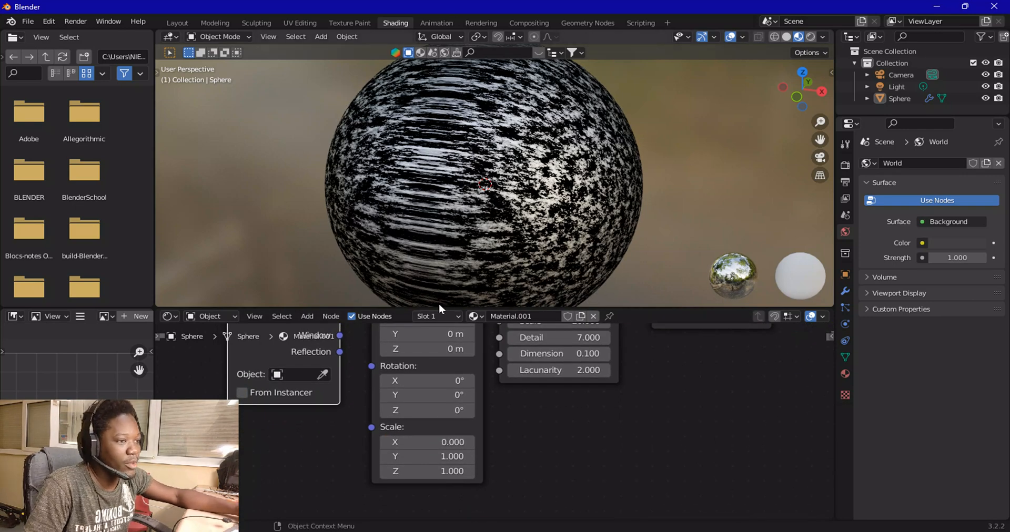
left_click(437, 457)
type("45")
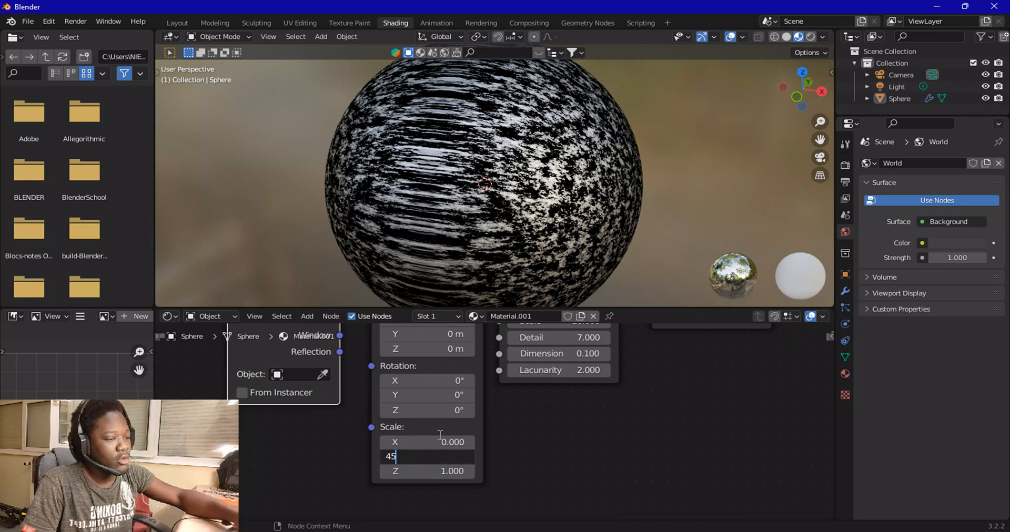
key("Return")
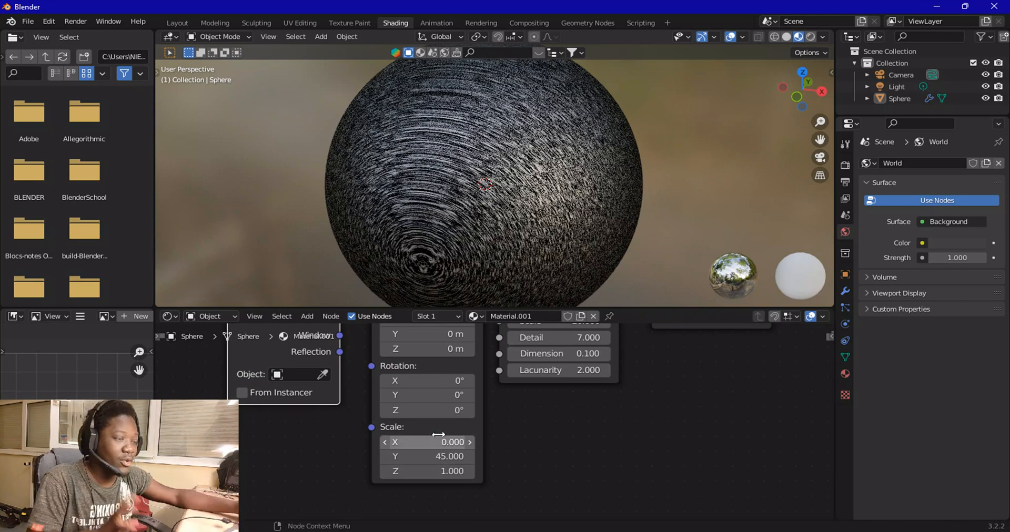
Set the Mapping node's Scale Z to 0.1
middle_click_drag(497, 200, 478, 193)
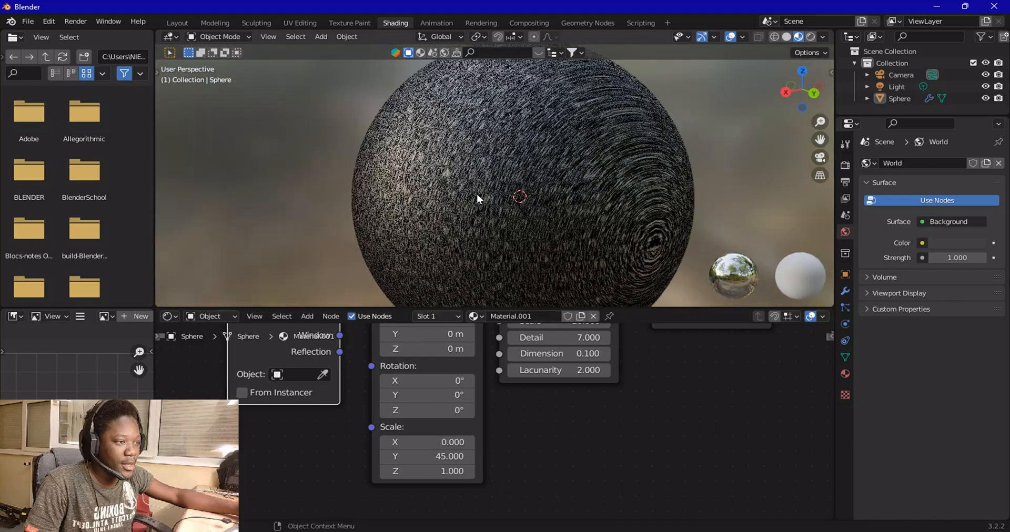
scroll(476, 200, "up", 3)
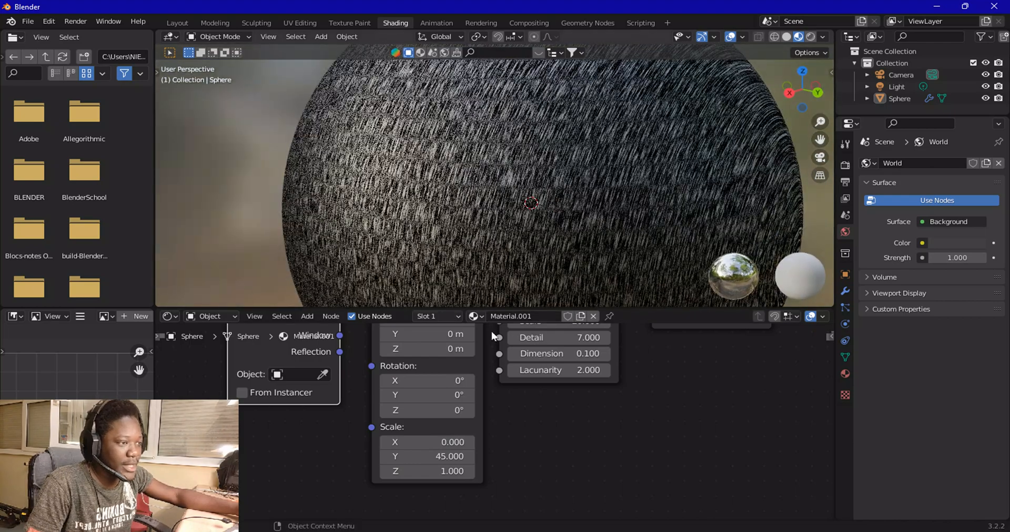
left_click(445, 471)
type("0")
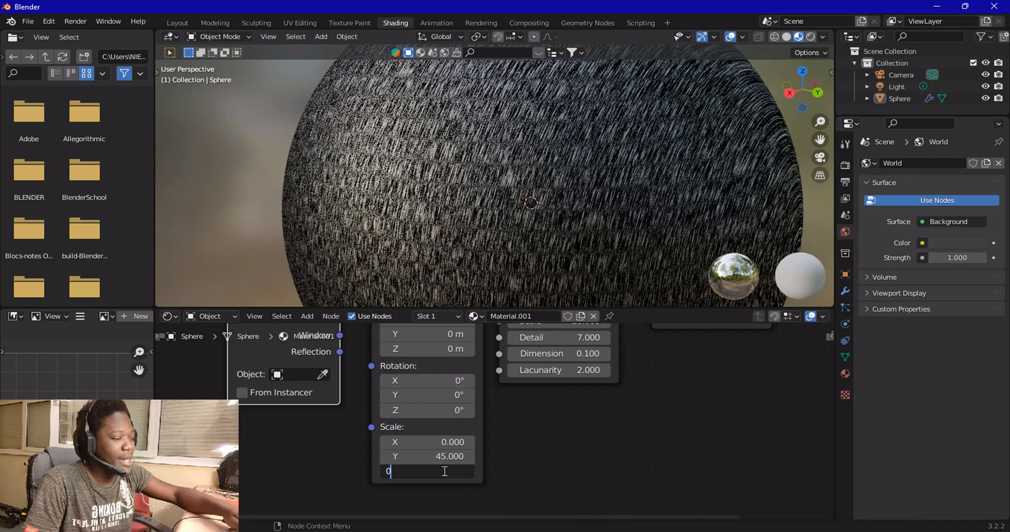
key("Return")
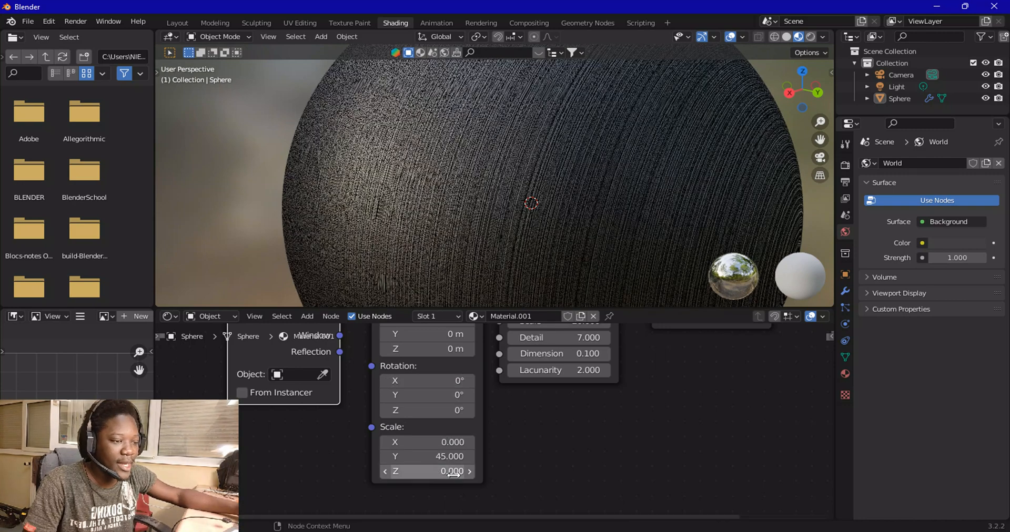
left_click(452, 471)
type("0.1")
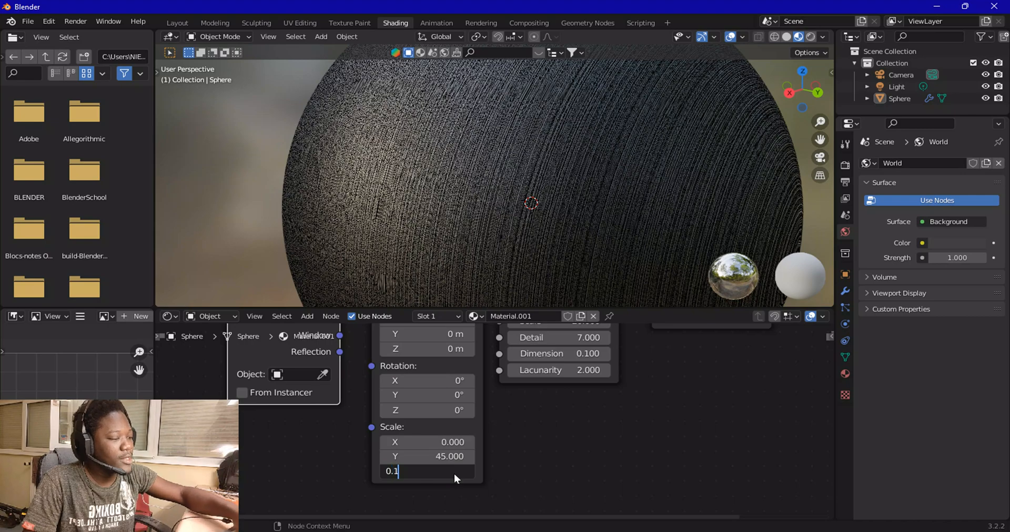
key("Return")
Adjust the Mapping Scale Z, trying 0.9 and then dragging the value to about 2.4
scroll(434, 163, "down", 2)
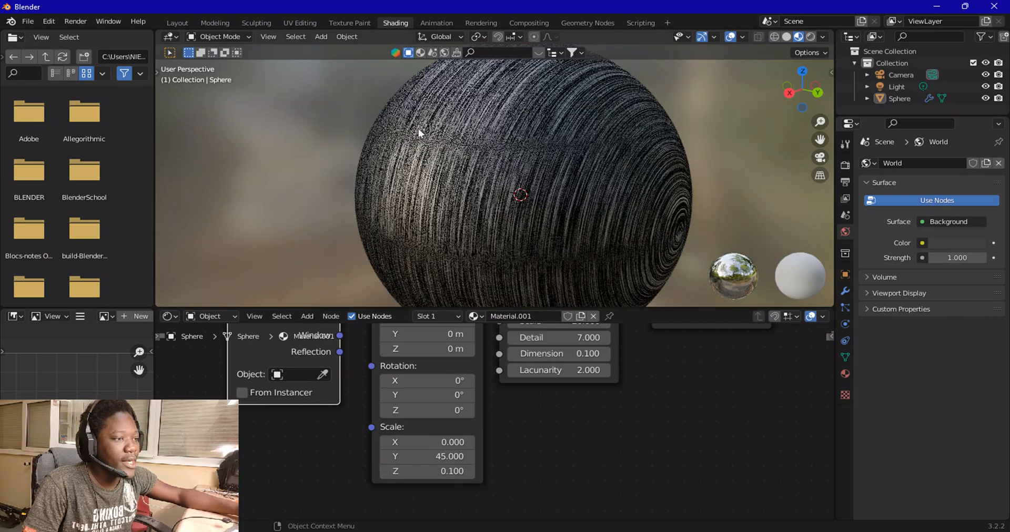
left_click(453, 471)
type("0.9")
key("Return")
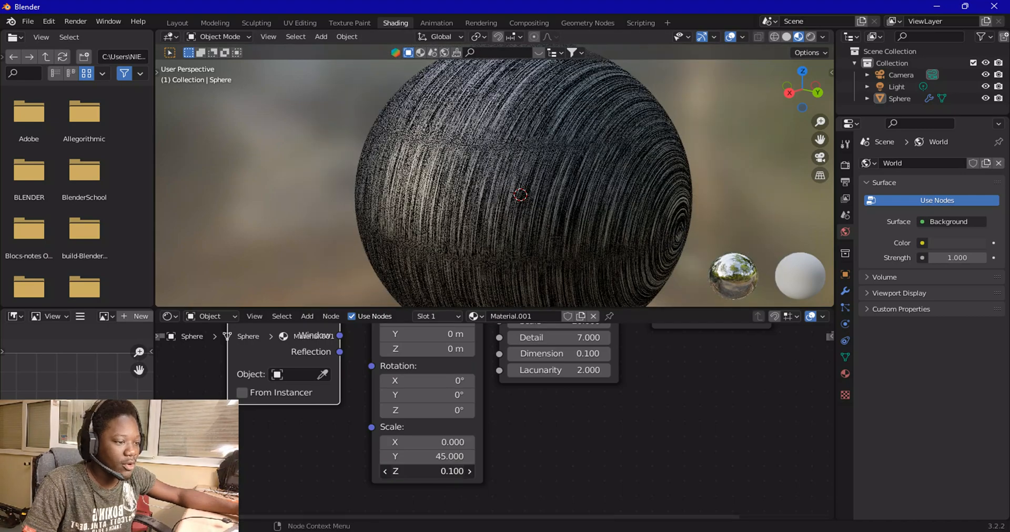
left_click_drag(427, 471, 421, 471)
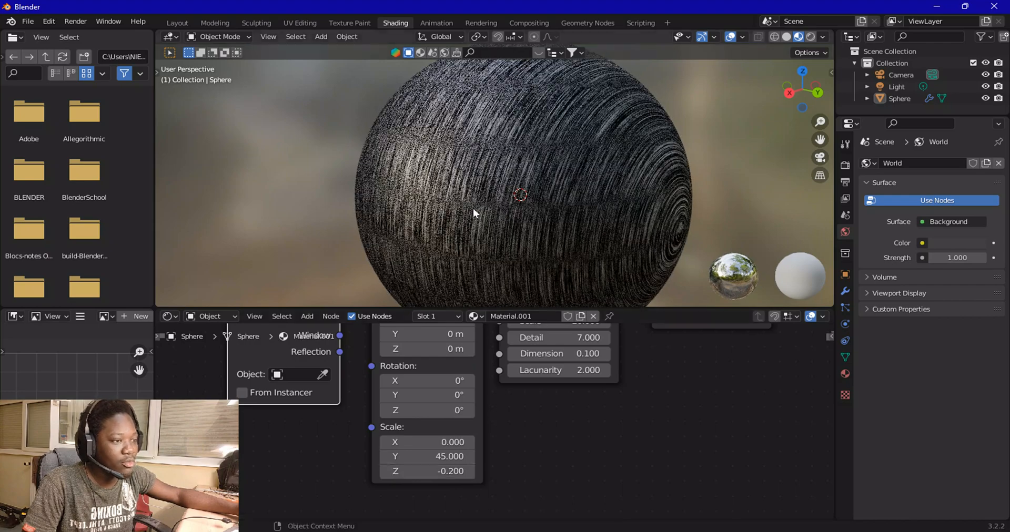
left_click_drag(427, 471, 437, 471)
Set the Mapping node's Scale Z to 0.5
left_click(436, 471)
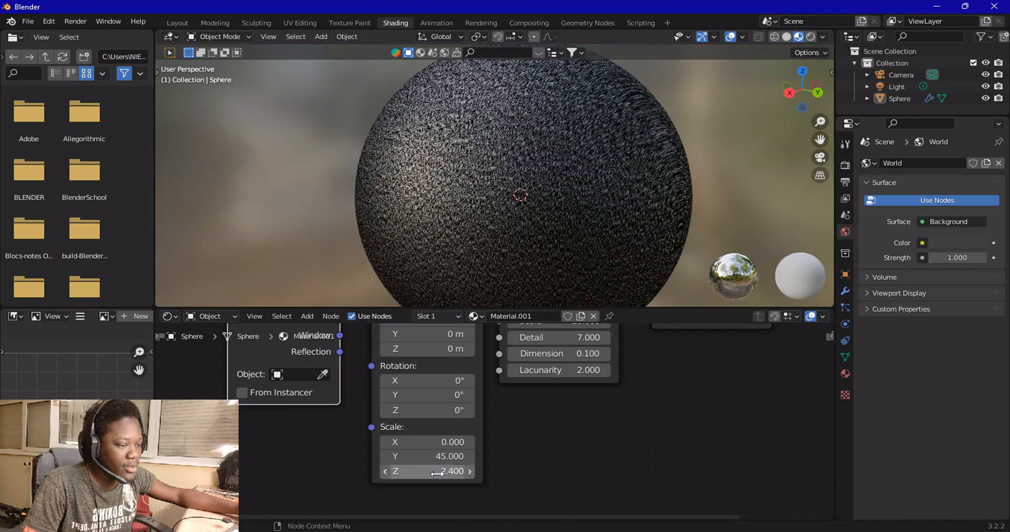
key("BackSpace")
type("0")
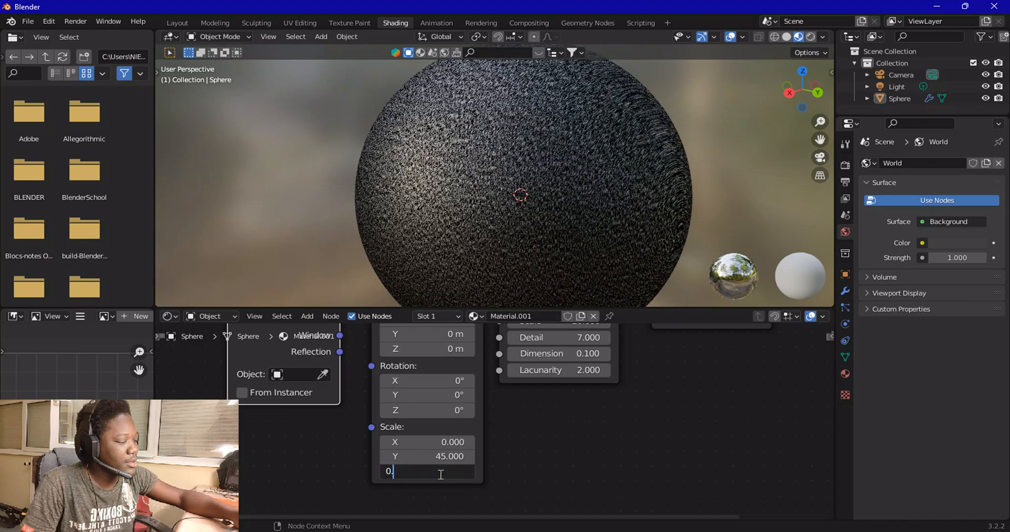
type(".5")
key("Return")
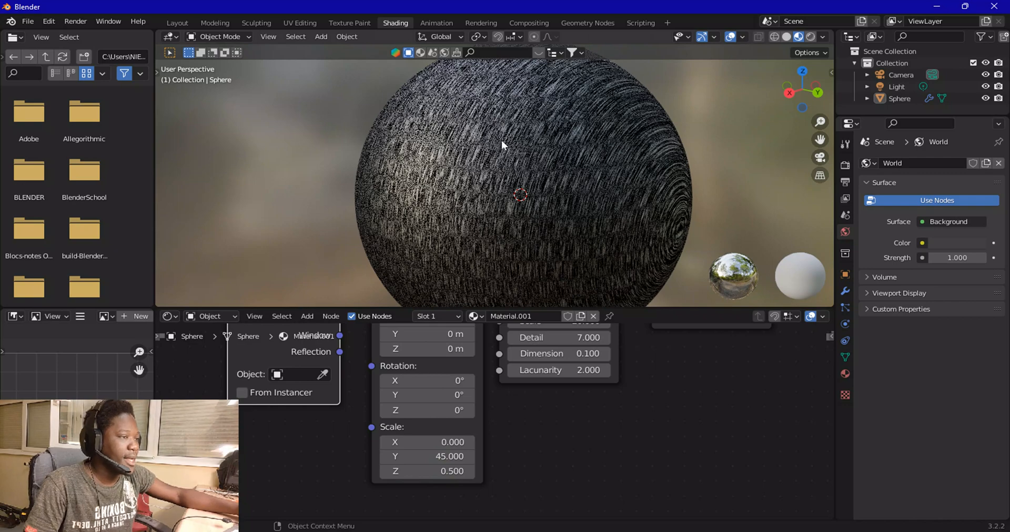
Move the Texture Coordinate, Mapping and Musgrave Texture nodes leftward to make room
scroll(501, 144, "up", 2)
scroll(580, 407, "down", 2)
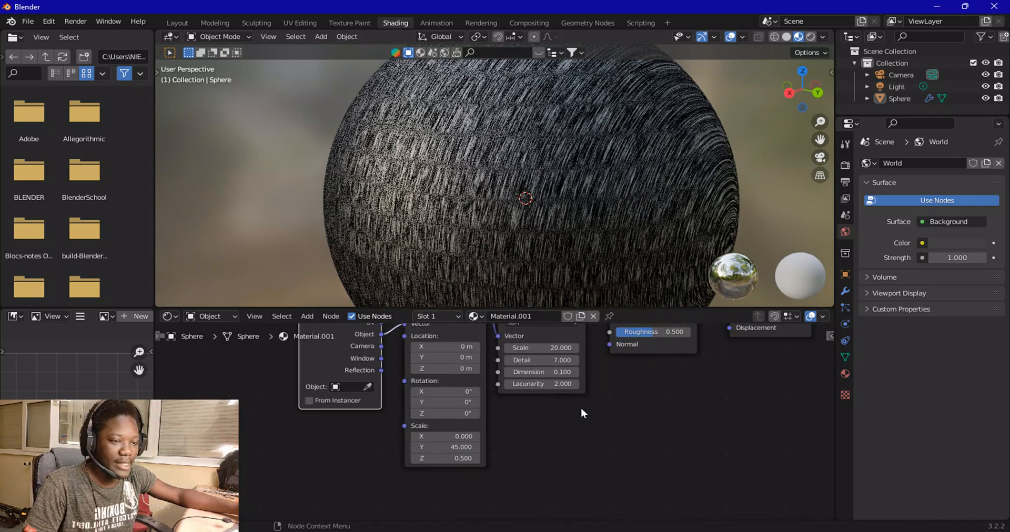
key("Home")
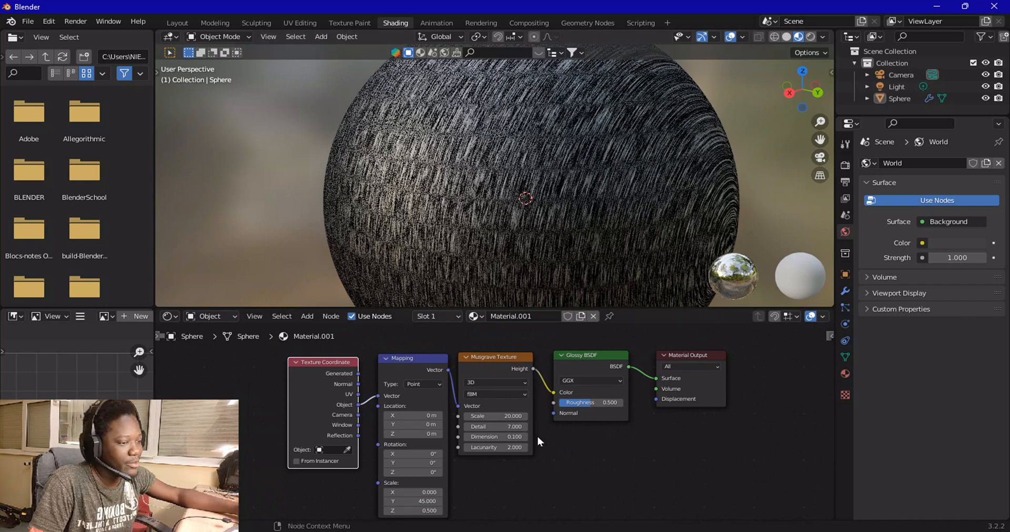
left_click_drag(266, 360, 483, 453)
key("g")
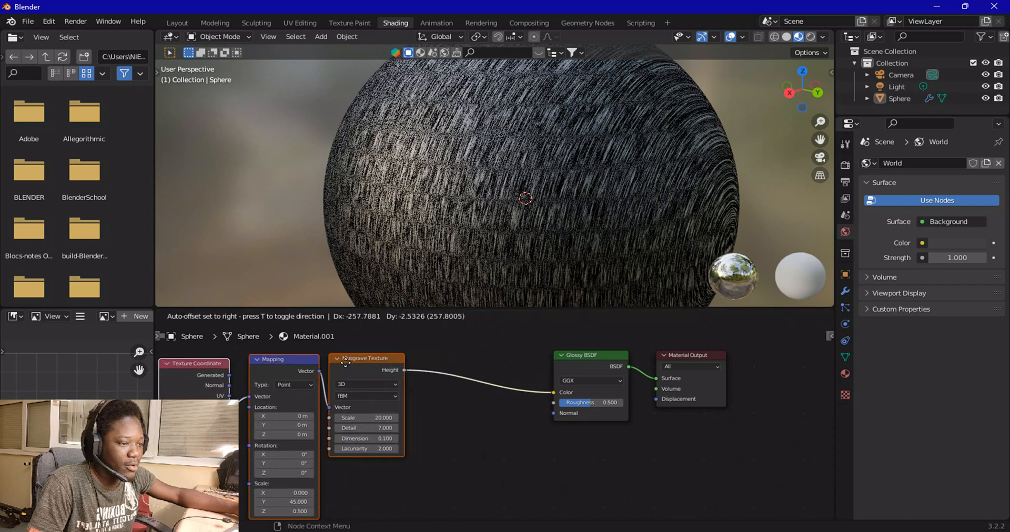
left_click(337, 367)
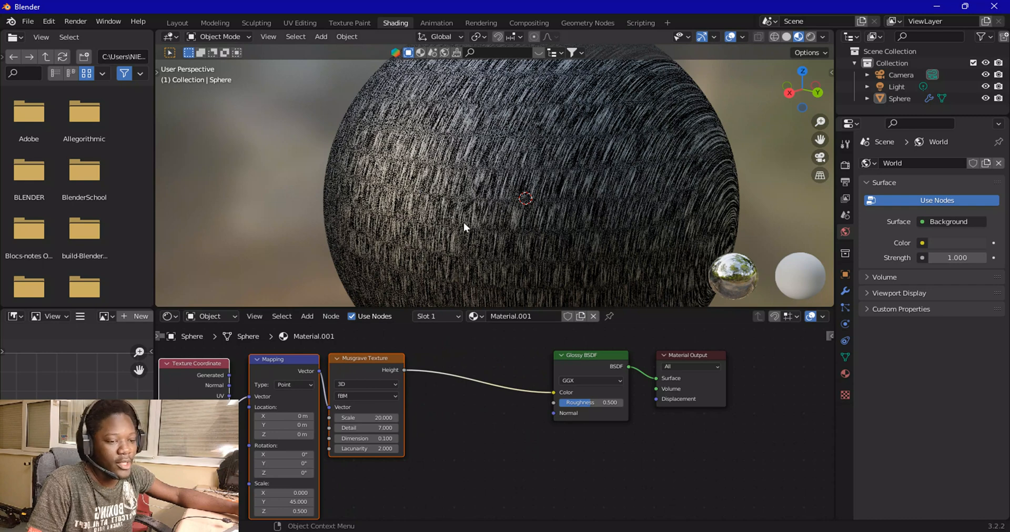
Insert a ColorRamp node between the Musgrave Texture Height output and the Glossy BSDF Color input
left_click(311, 320)
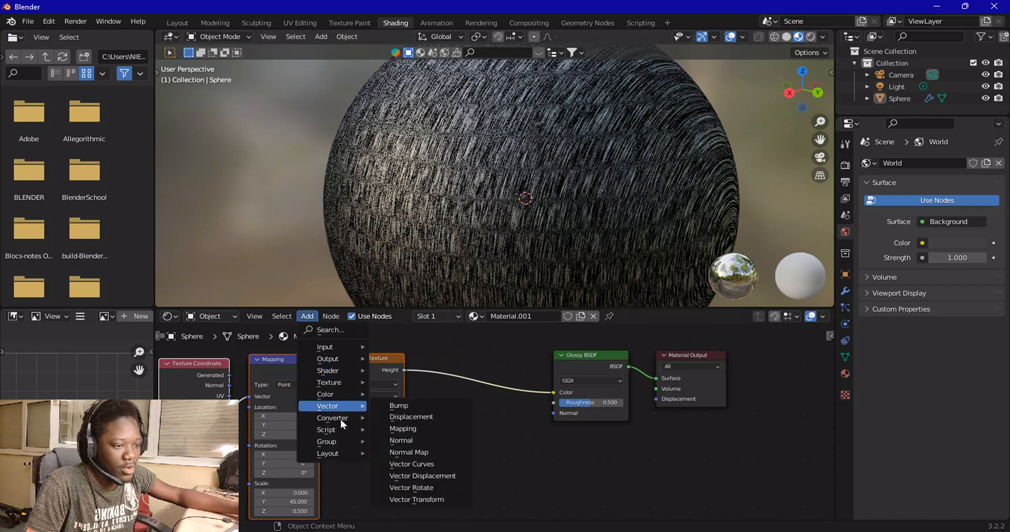
mouse_move(340, 418)
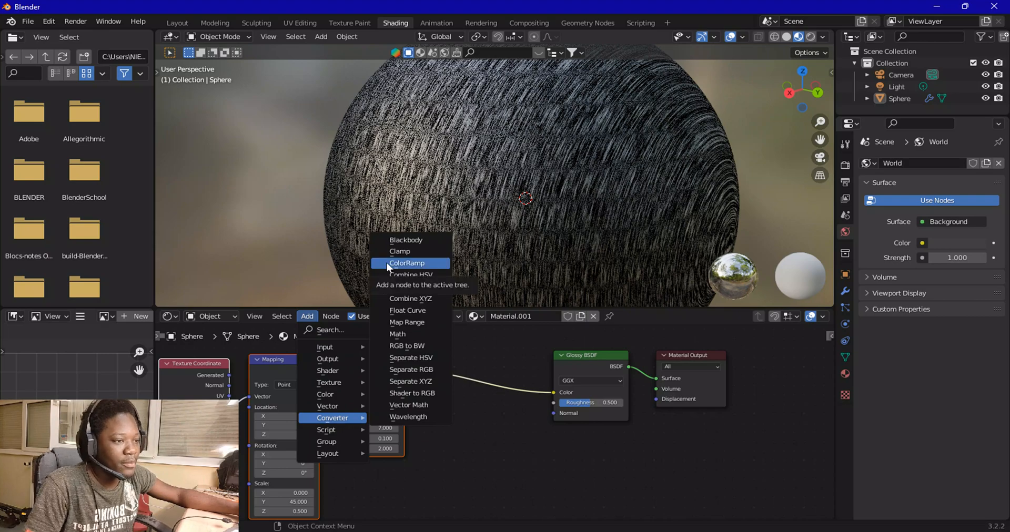
left_click(386, 262)
left_click(416, 354)
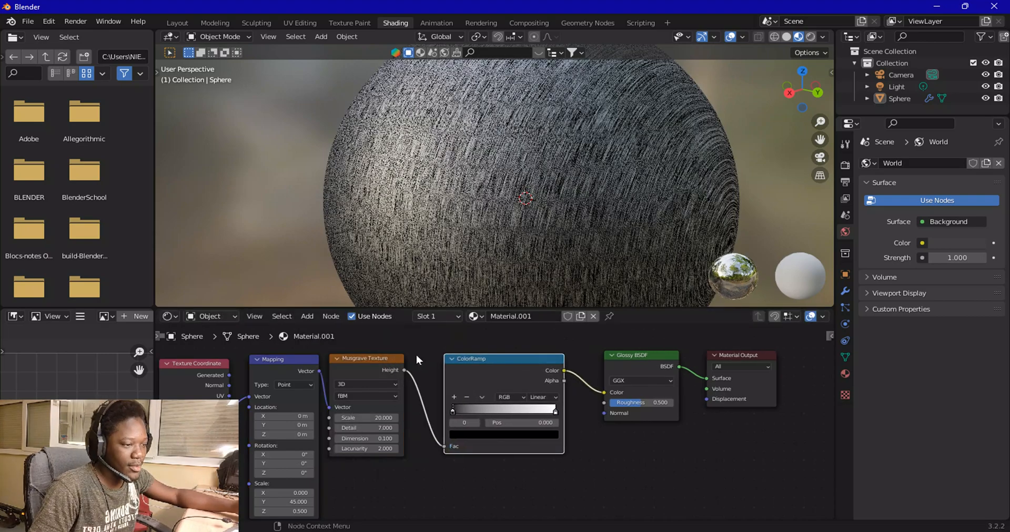
Set the ColorRamp interpolation to Constant and move its white stop to position 0.409
scroll(509, 401, "up", 2)
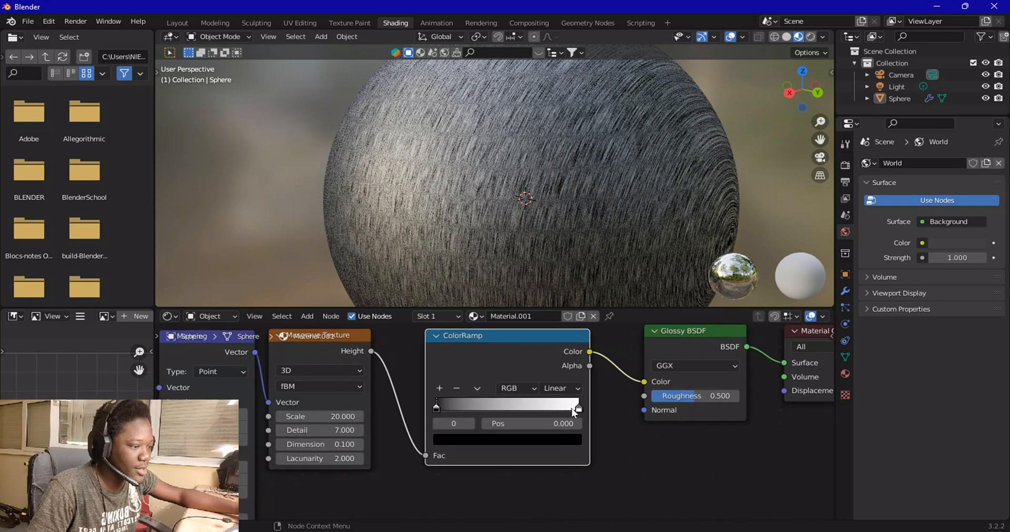
mouse_move(574, 411)
left_mouse_down()
mouse_move(500, 412)
mouse_move(567, 409)
left_mouse_up()
left_click(557, 390)
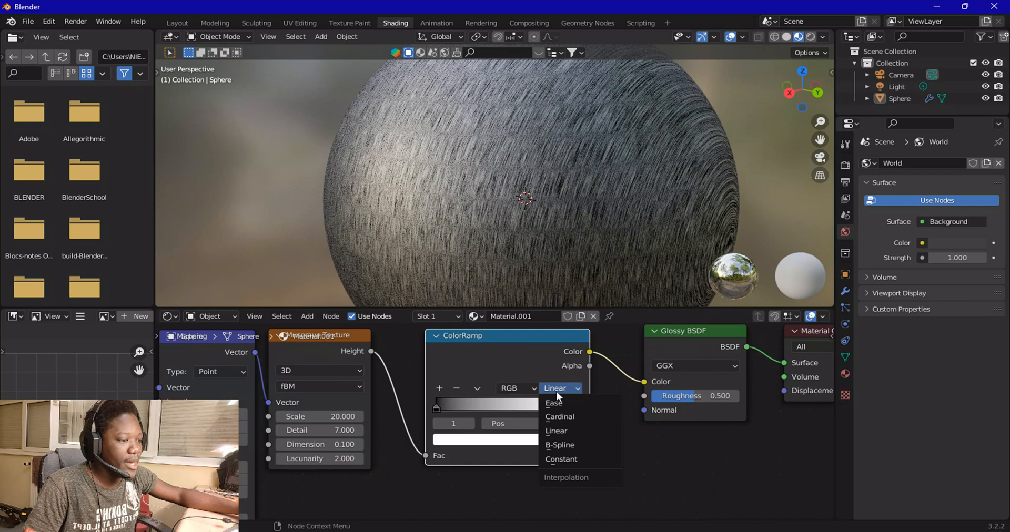
left_click(564, 460)
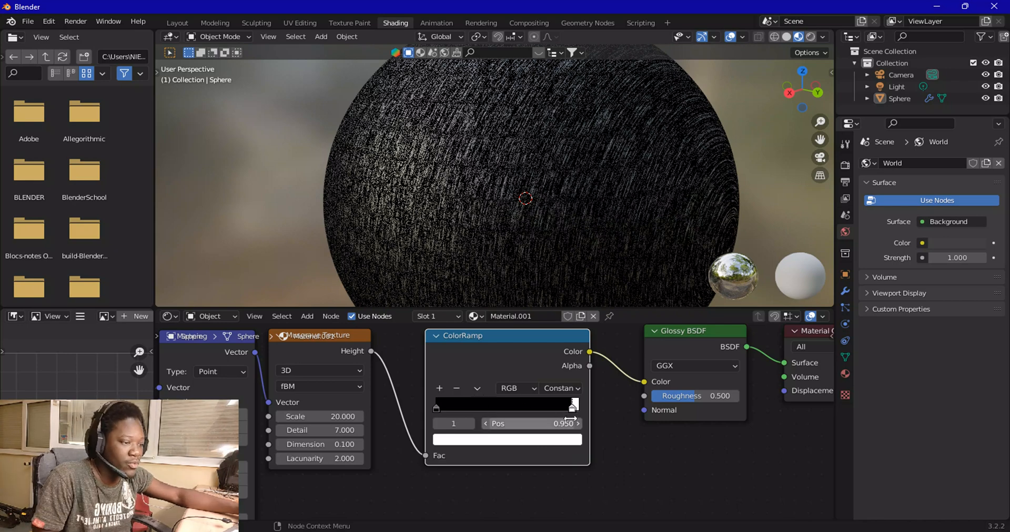
left_click_drag(567, 412, 501, 415)
Disconnect the ColorRamp output from the Glossy BSDF Color input
scroll(380, 362, "down", 2)
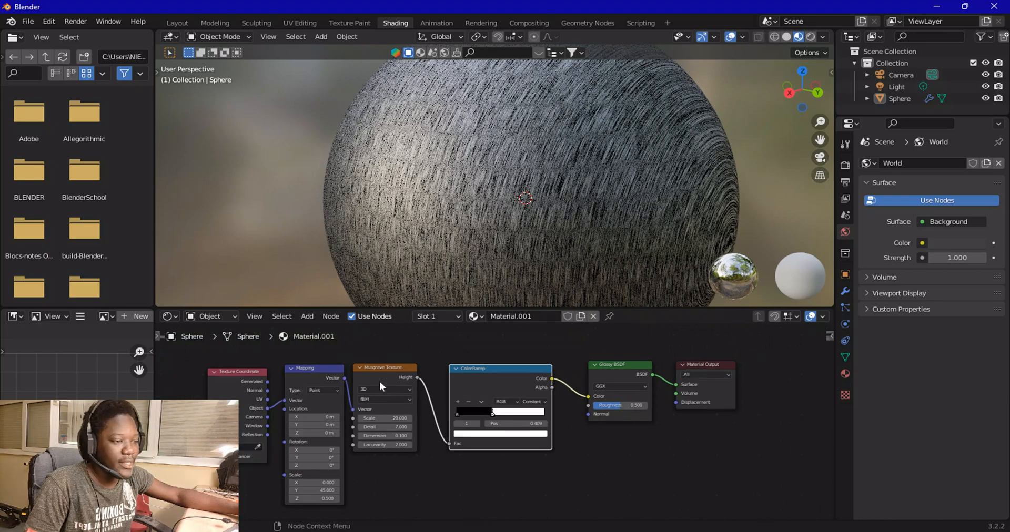
left_click_drag(198, 361, 490, 396)
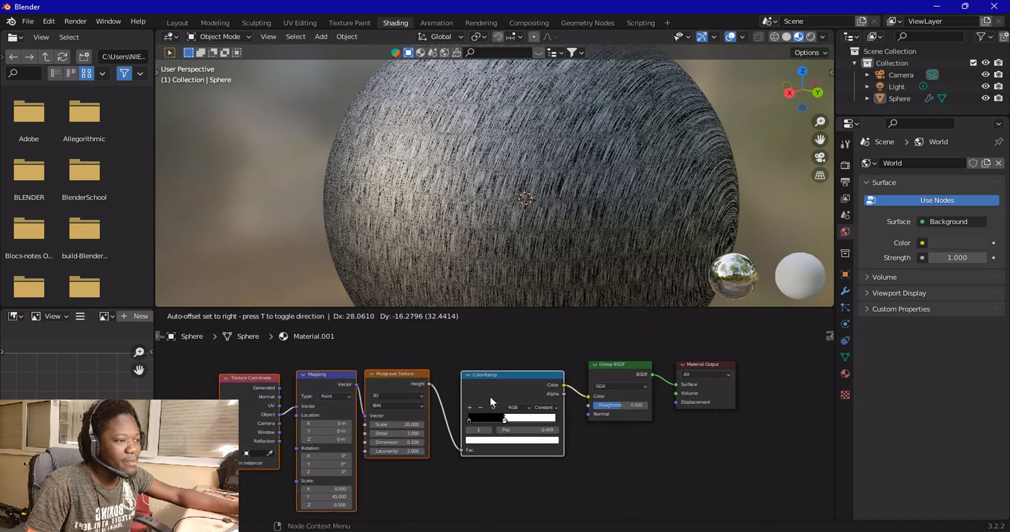
mouse_move(510, 205)
middle_mouse_down()
mouse_move(542, 249)
mouse_move(577, 214)
middle_mouse_up()
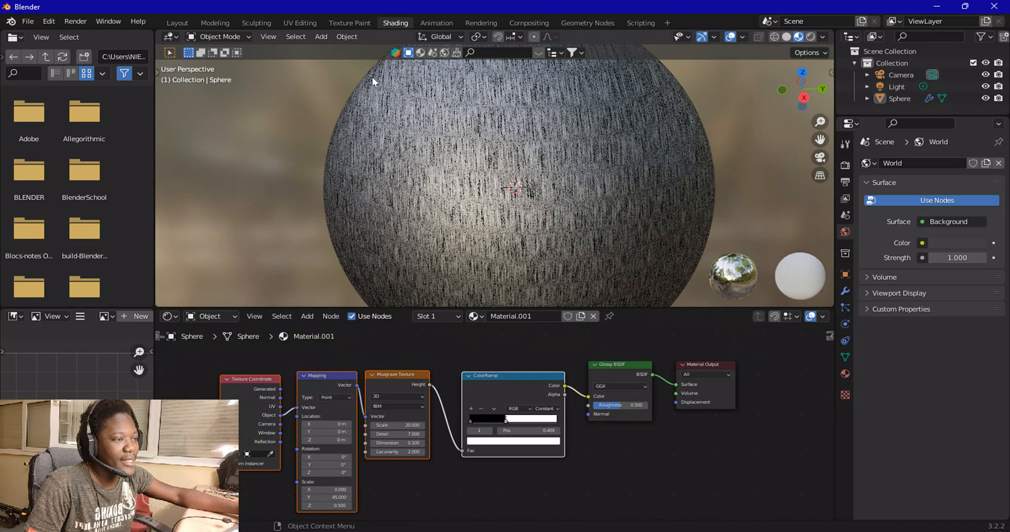
mouse_move(557, 156)
middle_mouse_down()
mouse_move(532, 194)
mouse_move(465, 189)
mouse_move(493, 186)
middle_mouse_up()
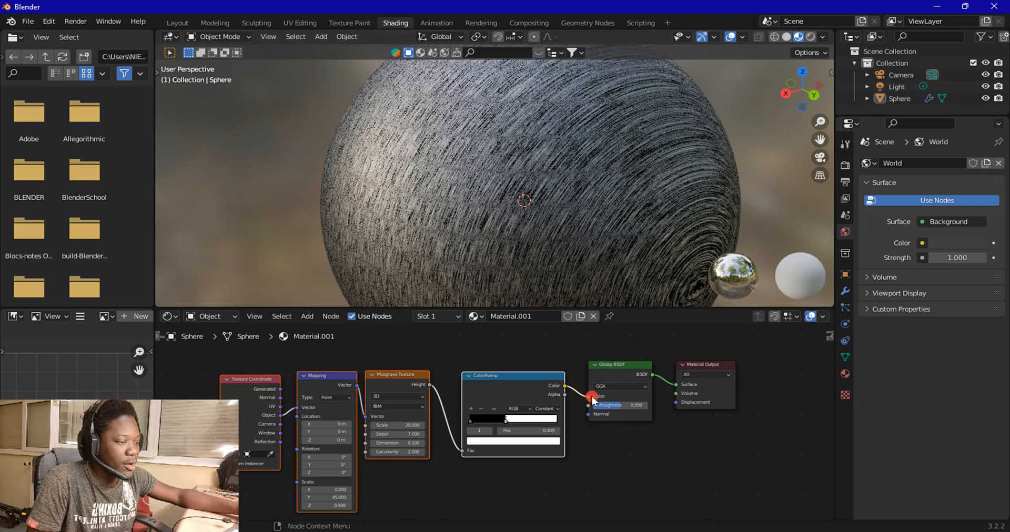
left_click_drag(588, 397, 572, 407)
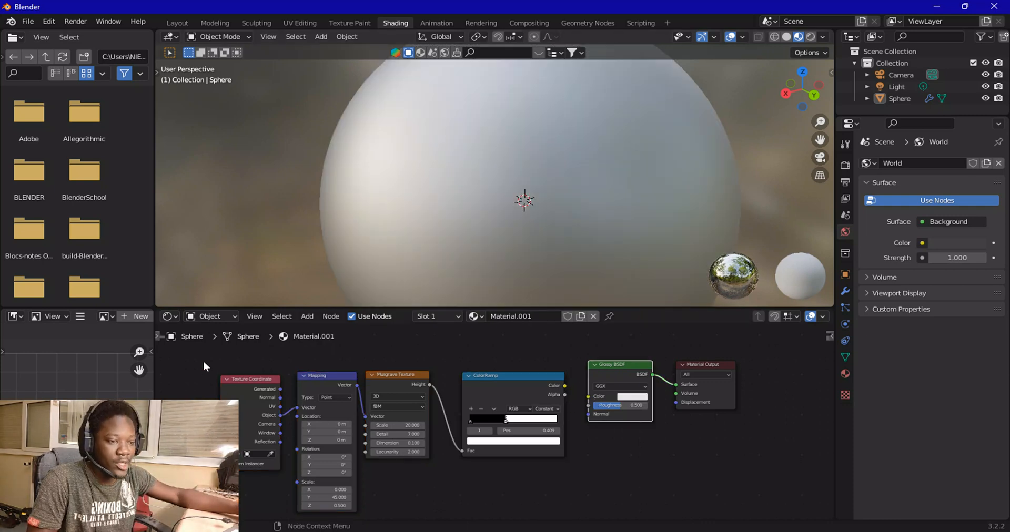
Move all the nodes downward to clear space above them
left_click_drag(203, 360, 513, 413)
key("g")
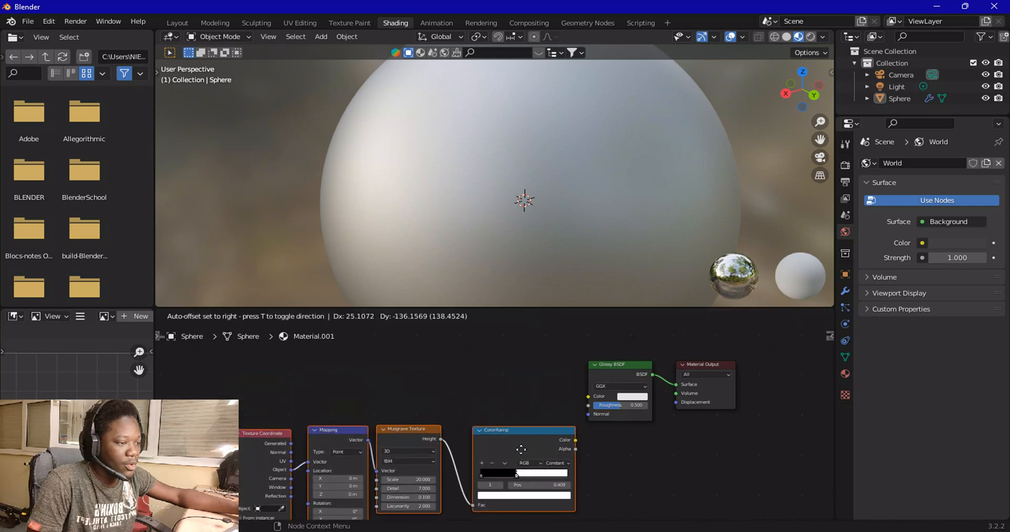
left_click(525, 459)
middle_click_drag(416, 376, 450, 432)
scroll(463, 425, "up", 2)
scroll(463, 423, "up", 1)
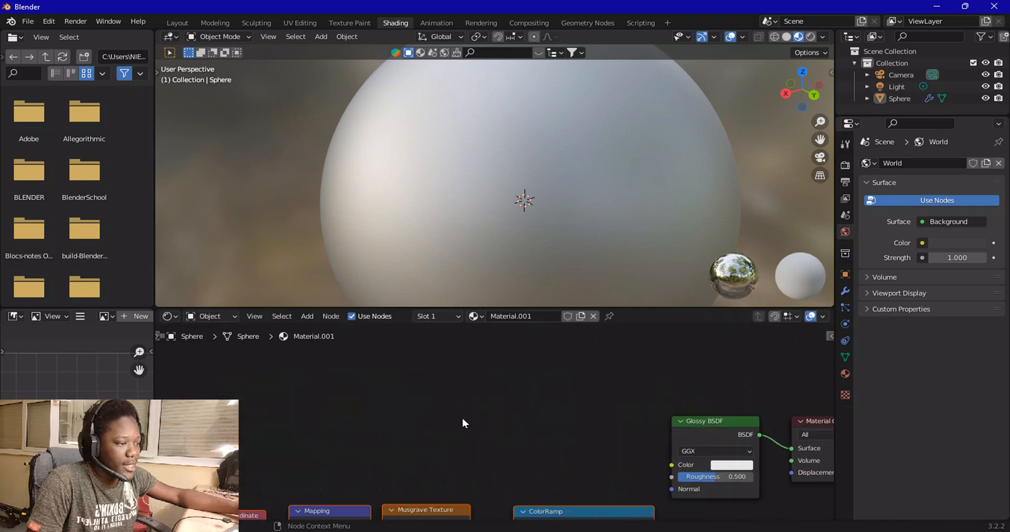
Add a Noise Texture node and connect its Fac output to the Glossy BSDF Color input
left_click(306, 316)
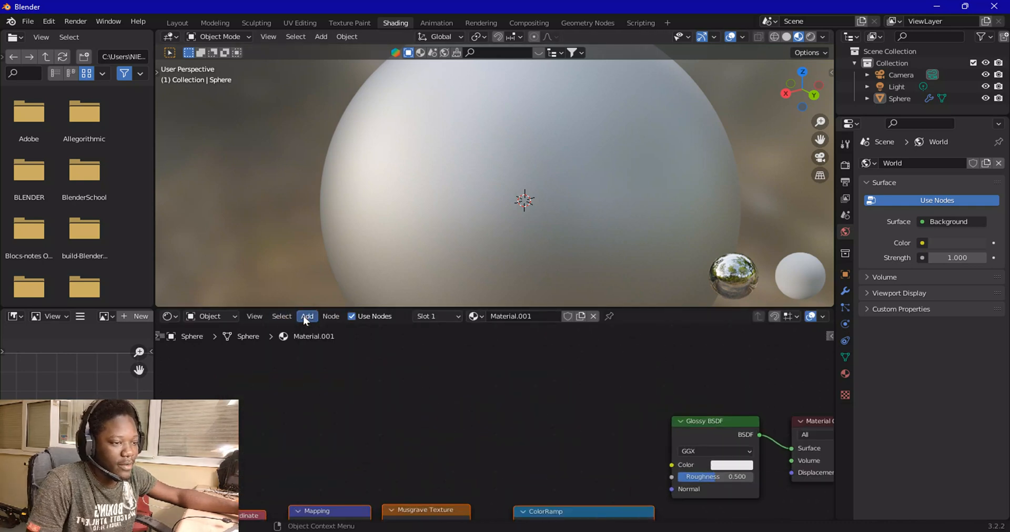
mouse_move(334, 395)
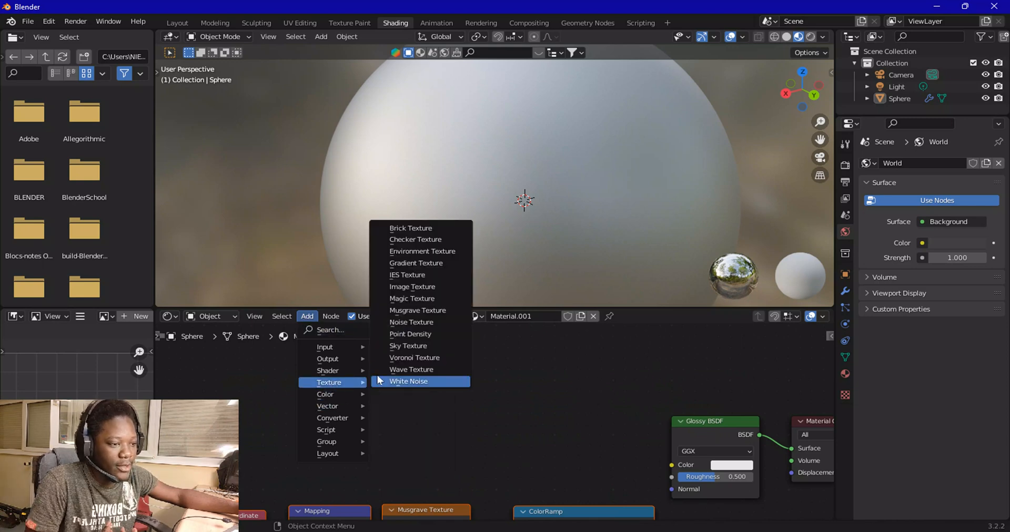
left_click(409, 328)
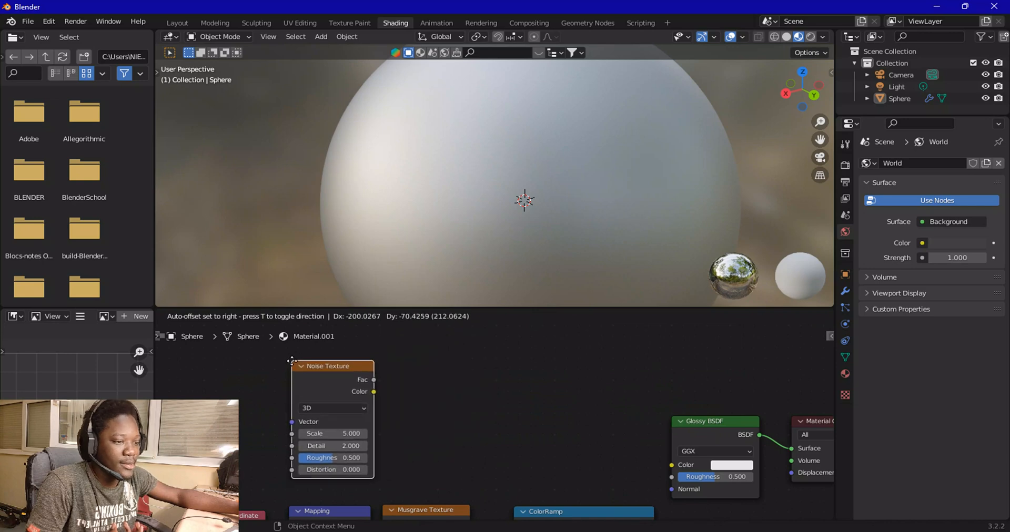
left_click(370, 380)
left_click_drag(370, 379, 661, 467)
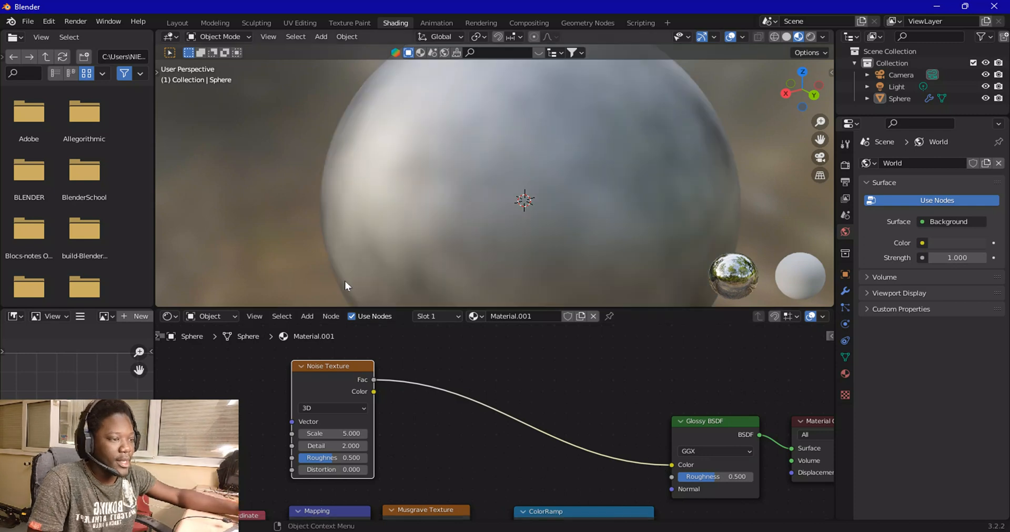
Set the Noise Texture Scale to 2
middle_click_drag(441, 387, 482, 399)
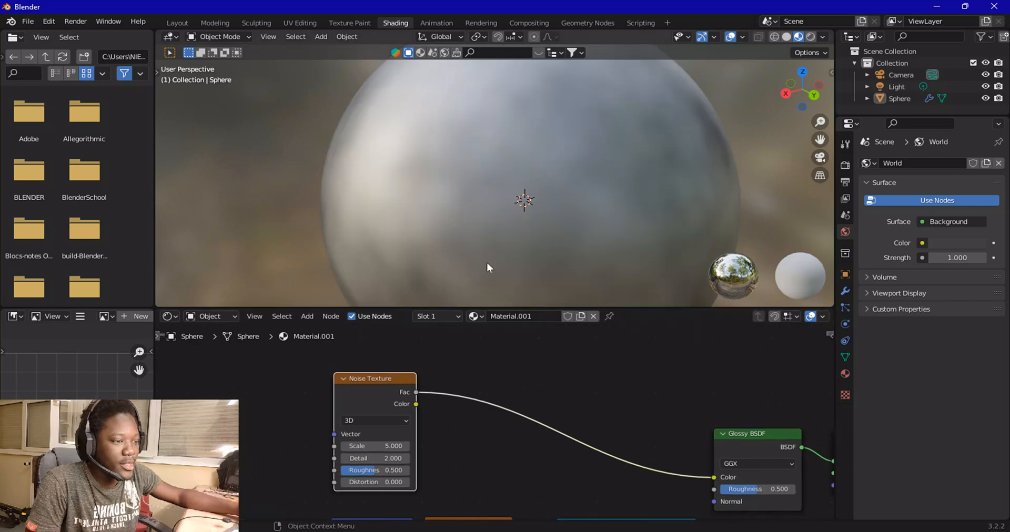
middle_click_drag(520, 219, 613, 207)
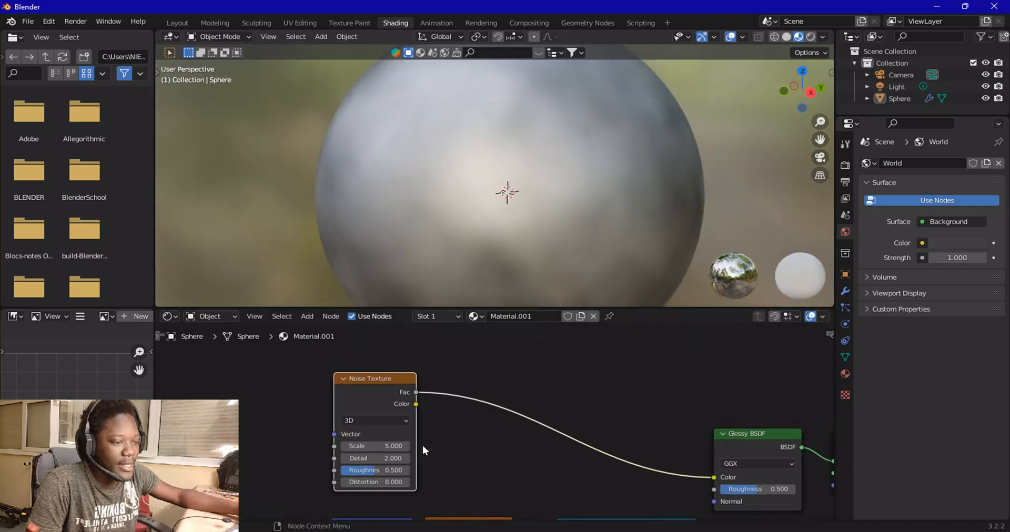
scroll(423, 446, "up", 3)
middle_click_drag(434, 454, 519, 447)
middle_click_drag(428, 185, 492, 180)
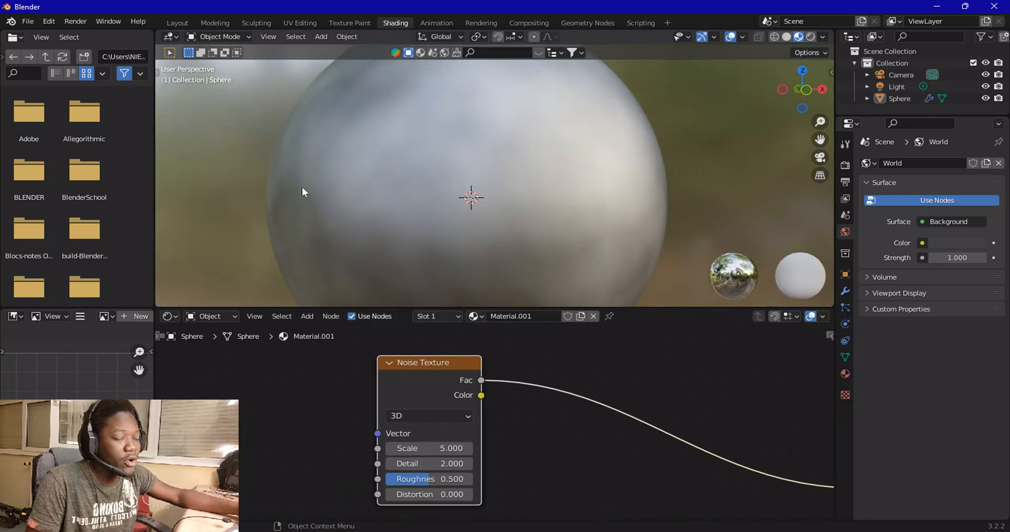
left_click(418, 449)
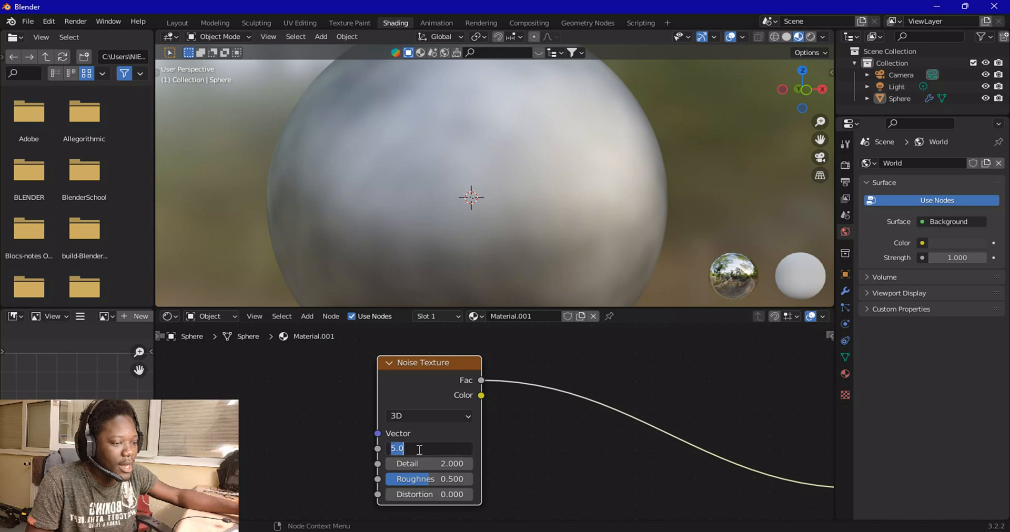
type("2")
key("Return")
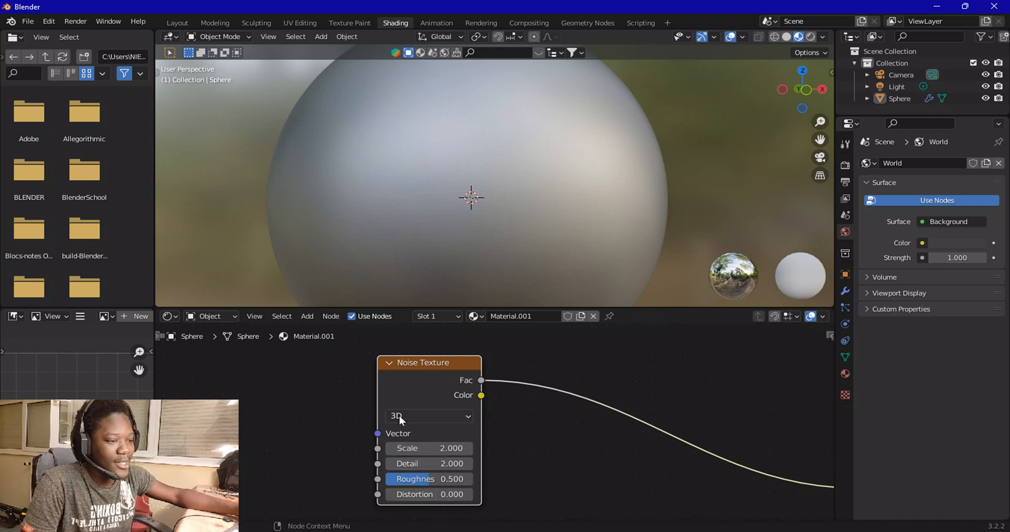
Orbit and zoom the viewport to inspect the noise shading on the sphere
scroll(481, 434, "down", 1)
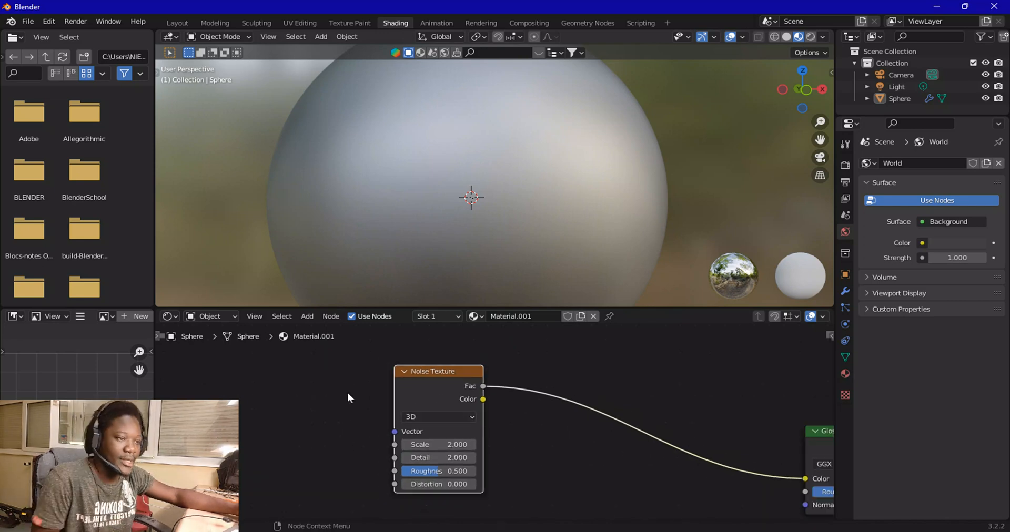
middle_click_drag(471, 219, 414, 209)
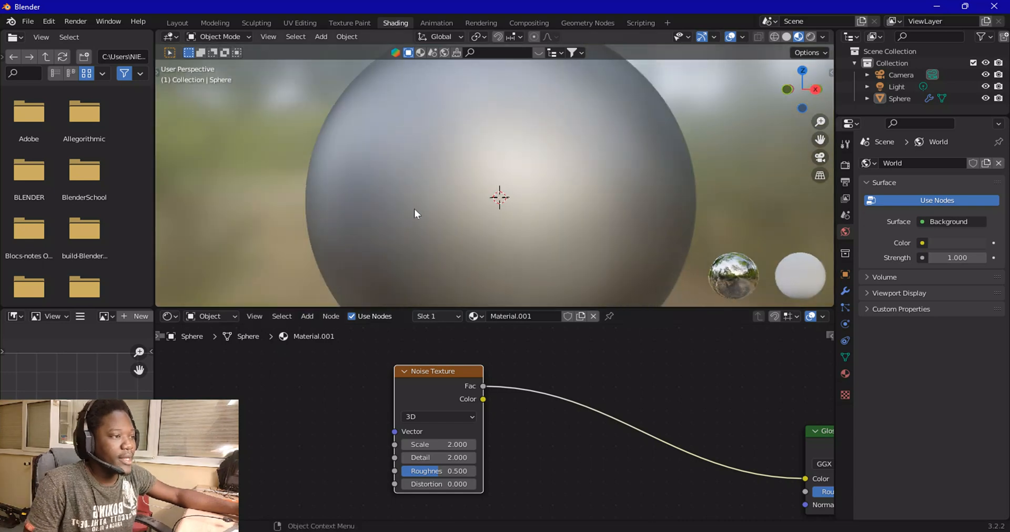
scroll(524, 201, "down", 3)
middle_click_drag(523, 201, 389, 195)
scroll(389, 195, "up", 2)
scroll(465, 192, "up", 2)
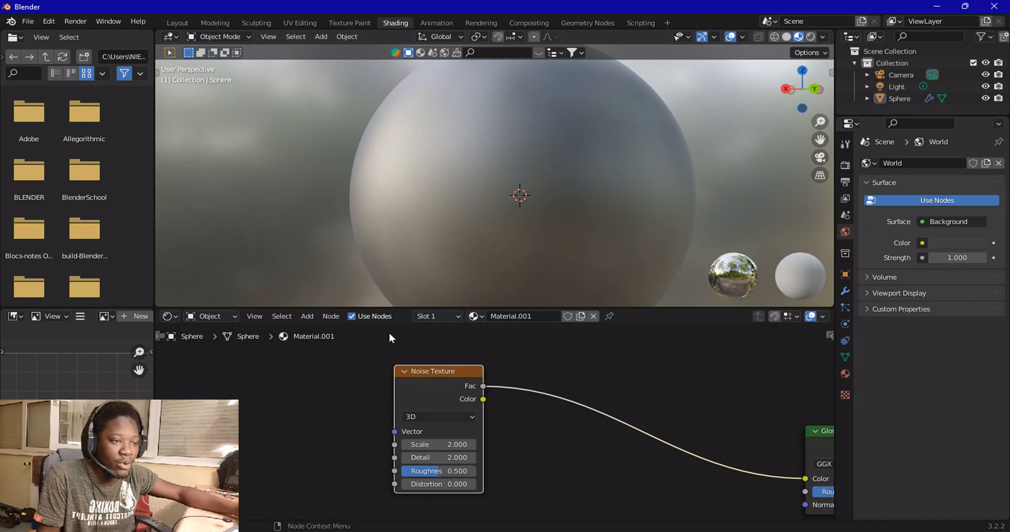
scroll(529, 197, "down", 3)
middle_click_drag(529, 193, 447, 171)
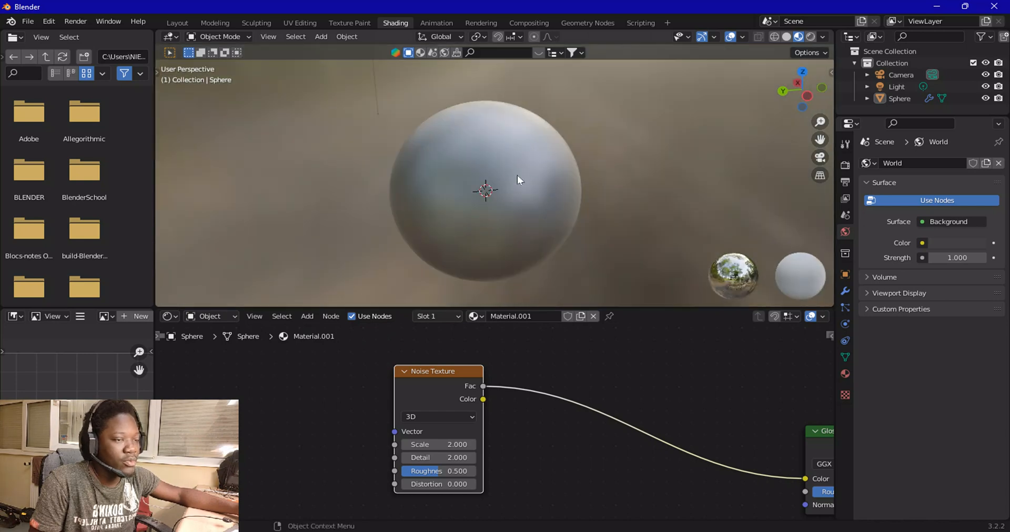
Add a ColorRamp node between the Noise Texture Fac output and the Glossy BSDF Color input
left_click(307, 316)
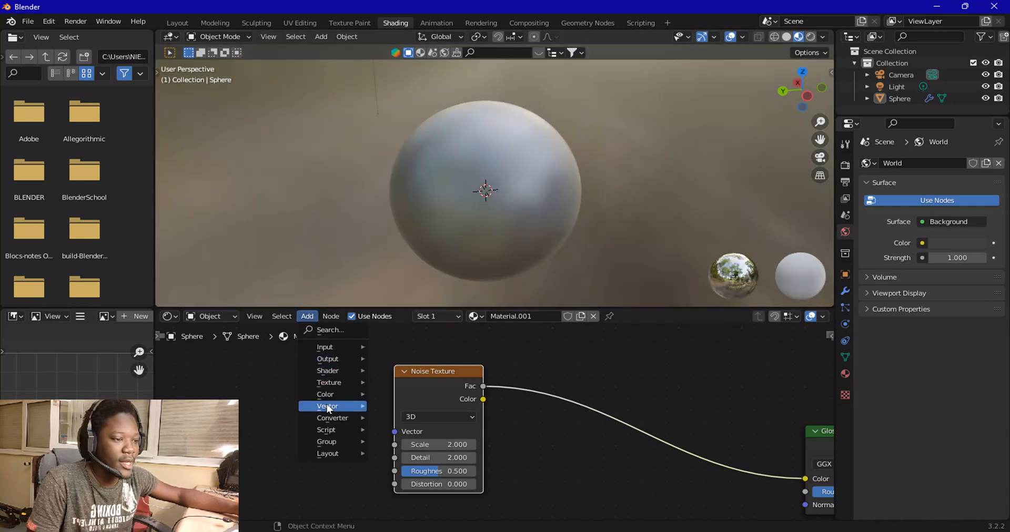
mouse_move(341, 418)
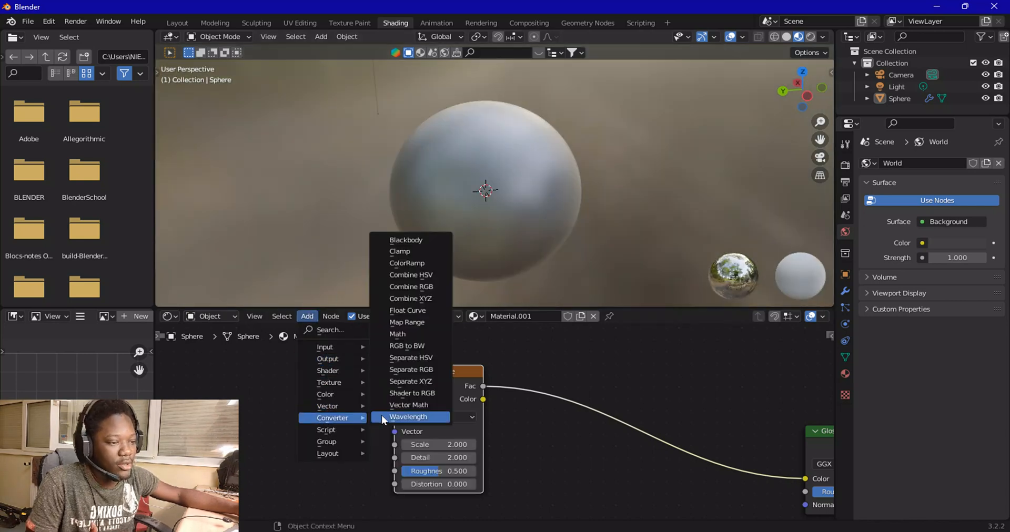
left_click(413, 263)
left_click(518, 362)
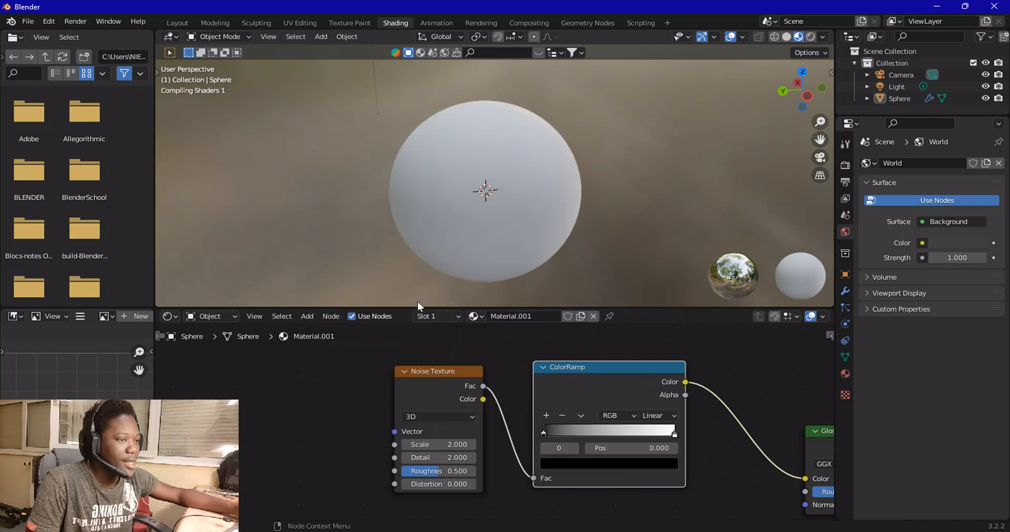
middle_click_drag(510, 187, 447, 201)
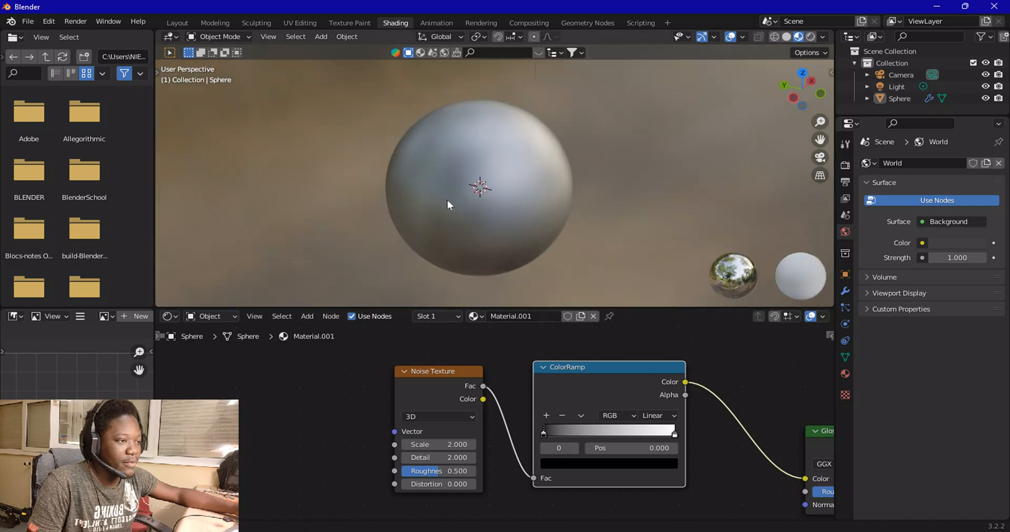
Move the ColorRamp's white stop inward to position 0.745
mouse_move(674, 435)
left_mouse_down()
mouse_move(586, 437)
mouse_move(676, 439)
left_mouse_up()
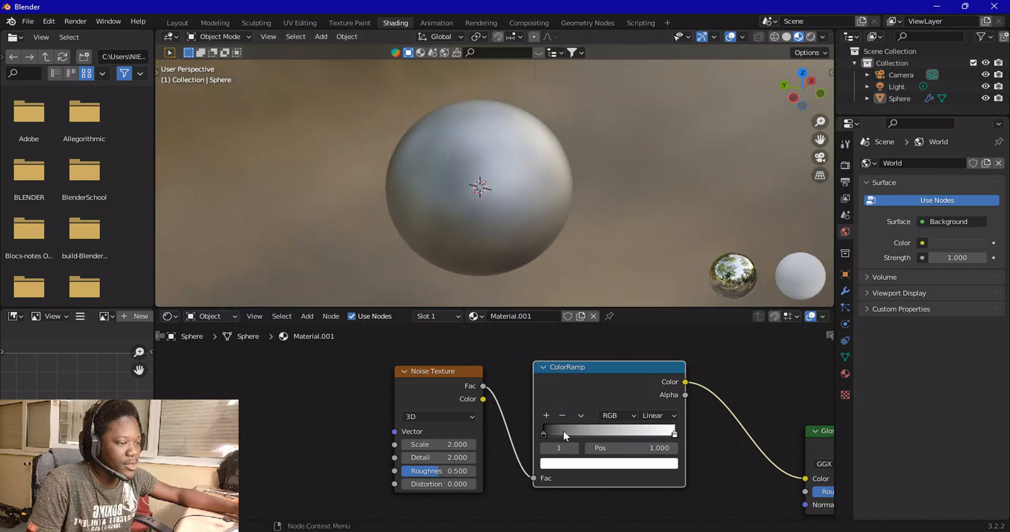
left_click_drag(541, 436, 574, 435)
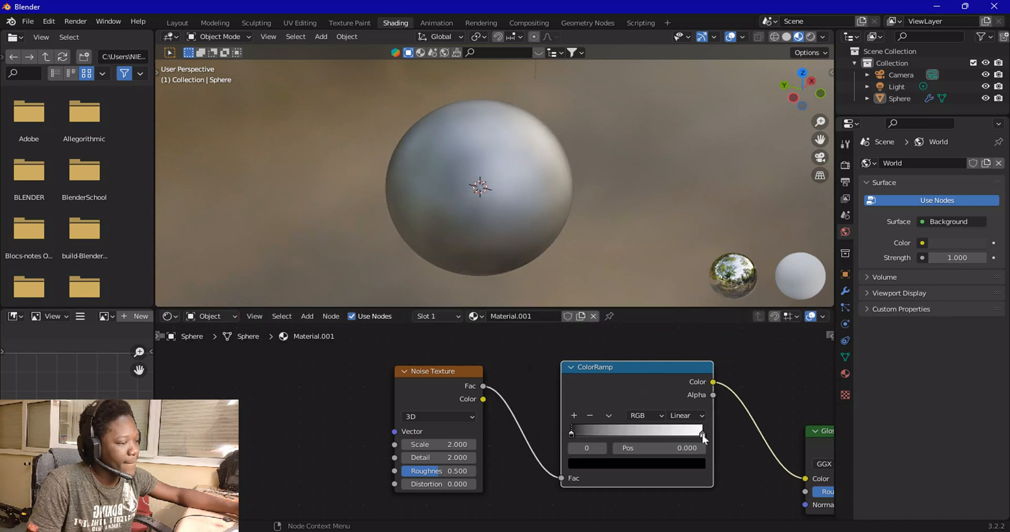
left_click_drag(703, 435, 666, 437)
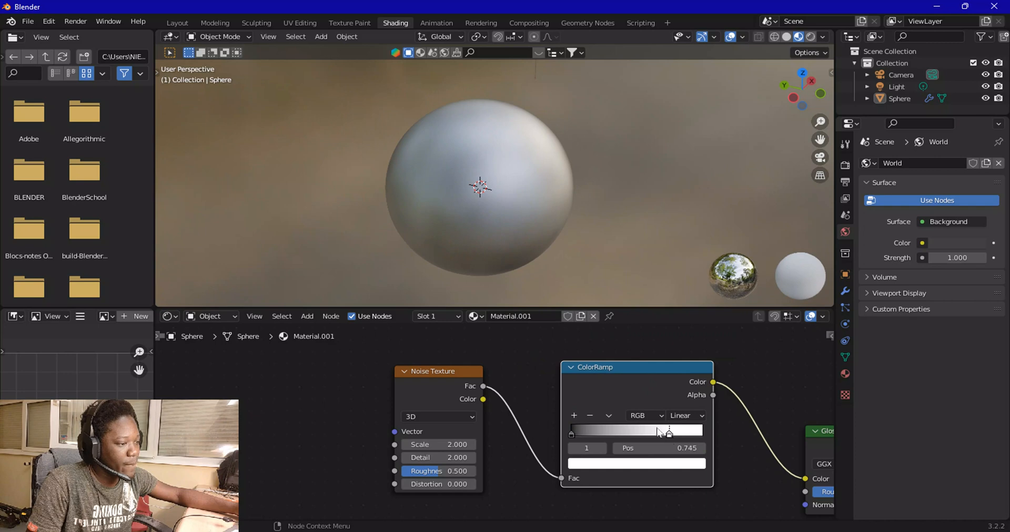
Rearrange the node tree, moving the texture and ColorRamp nodes left to make room before the Glossy BSDF
left_click_drag(627, 367, 611, 368)
middle_click_drag(466, 215, 583, 200)
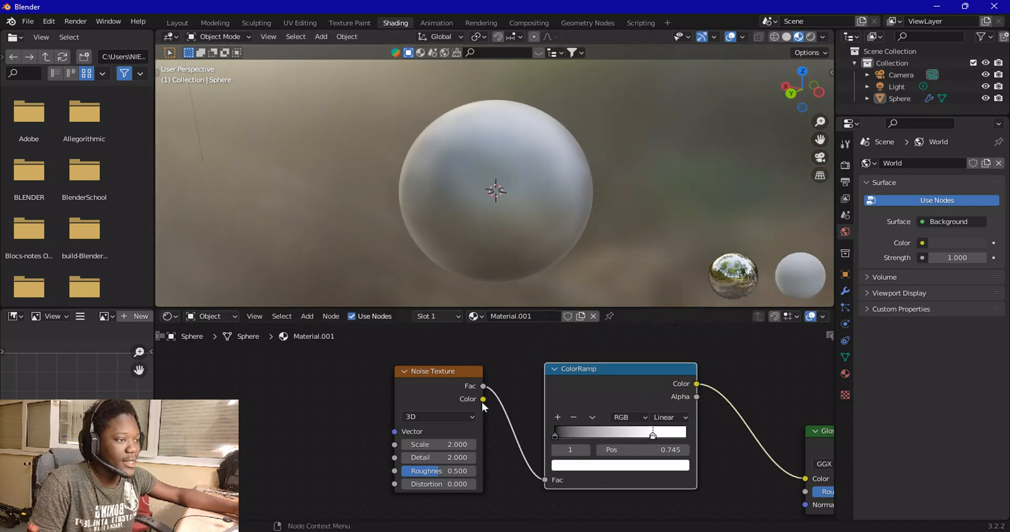
scroll(492, 415, "down", 3)
scroll(537, 415, "down", 1)
left_click_drag(316, 371, 502, 421)
left_click_drag(508, 375, 556, 383)
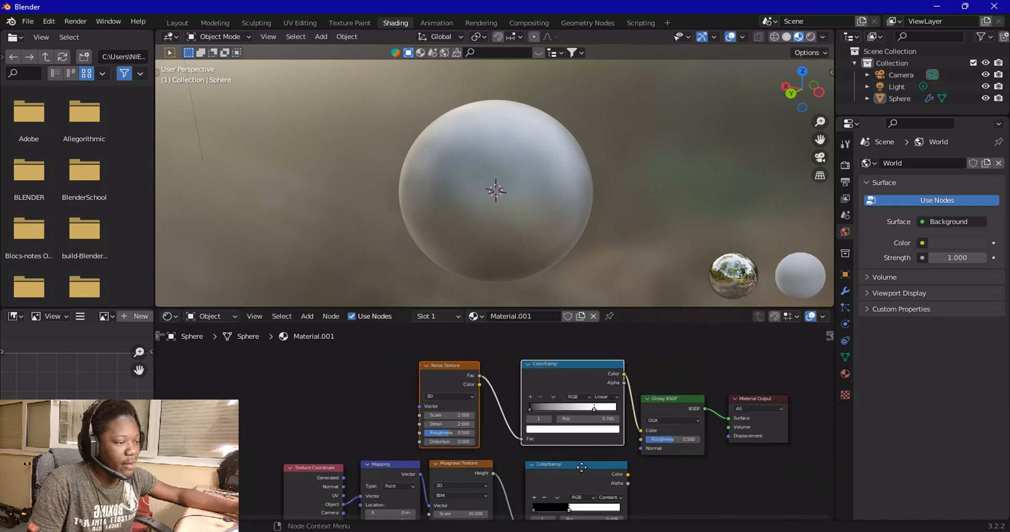
middle_click_drag(473, 413, 427, 389)
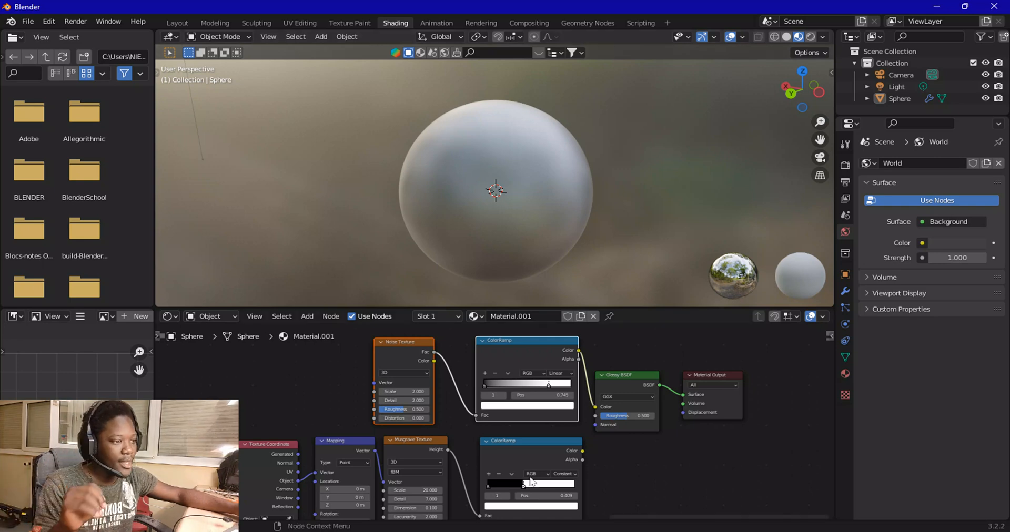
left_click(522, 461)
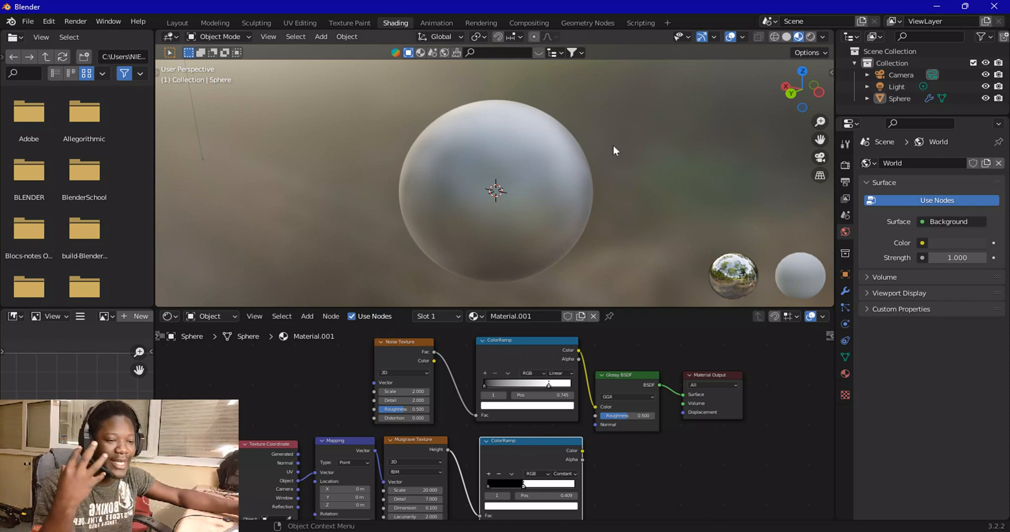
left_click(608, 388)
left_click(233, 377)
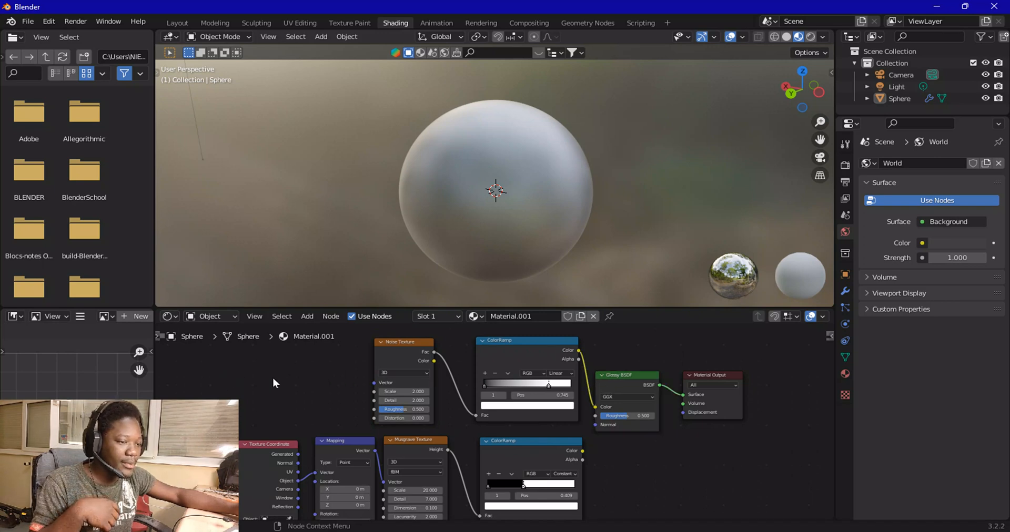
scroll(272, 376, "down", 4)
left_click_drag(242, 363, 526, 476)
key("g")
left_click(383, 379)
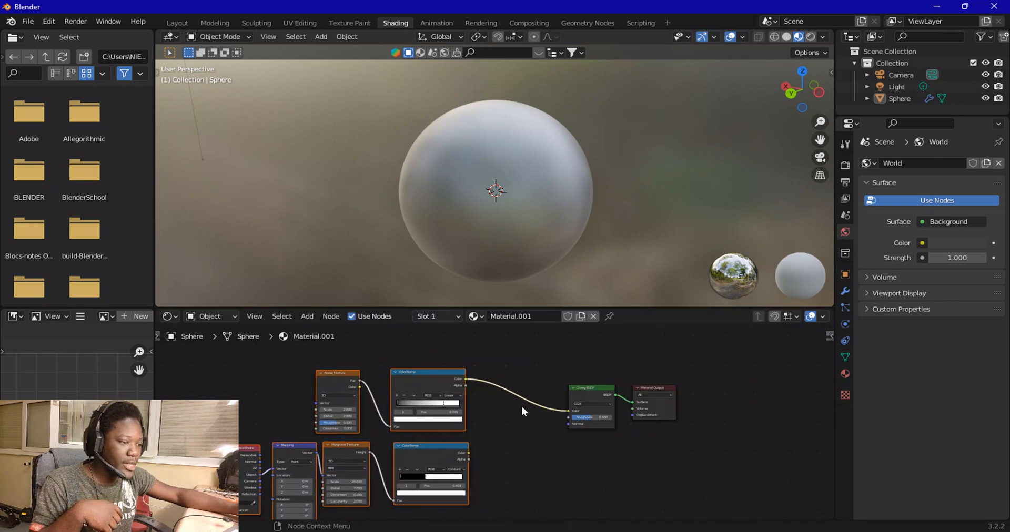
scroll(538, 411, "up", 6)
Disconnect the ColorRamp from the Glossy BSDF and add a MixRGB node with its blend mode set to Multiply
left_click_drag(611, 403, 495, 424)
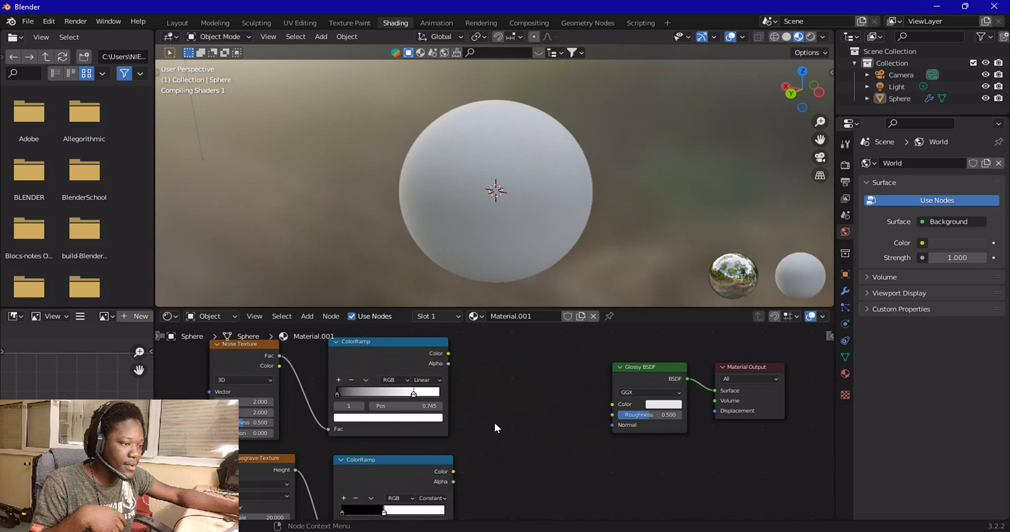
left_click(306, 316)
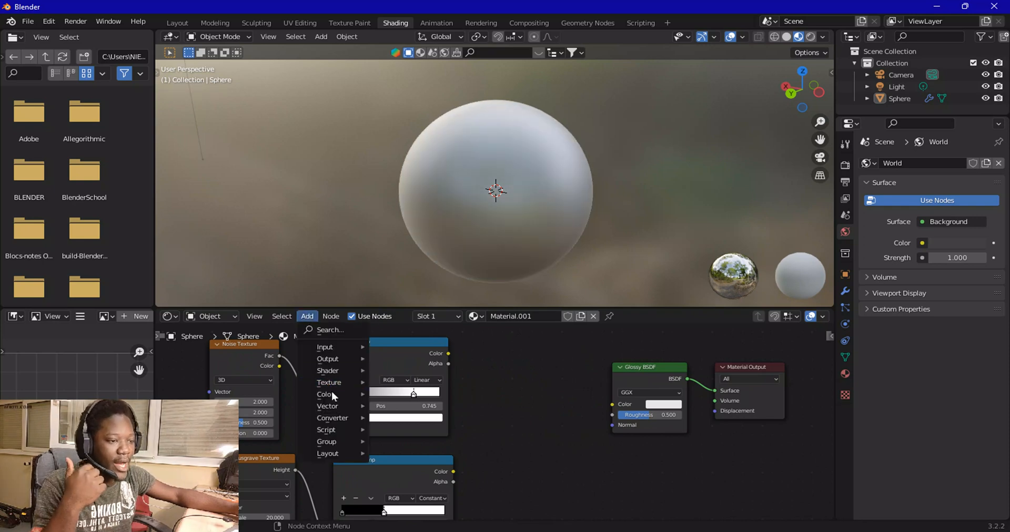
mouse_move(331, 394)
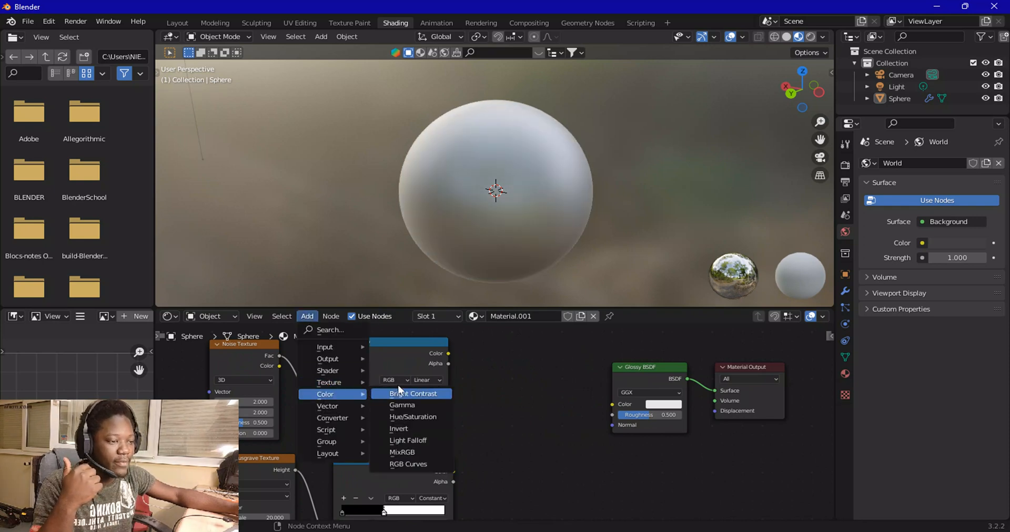
left_click(393, 452)
scroll(527, 399, "up", 2)
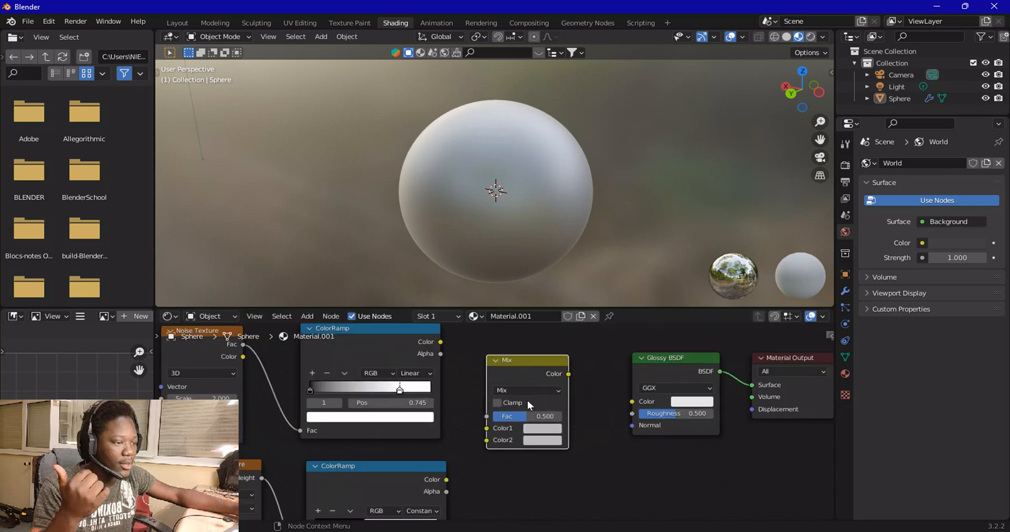
scroll(537, 385, "up", 1)
left_click(540, 383)
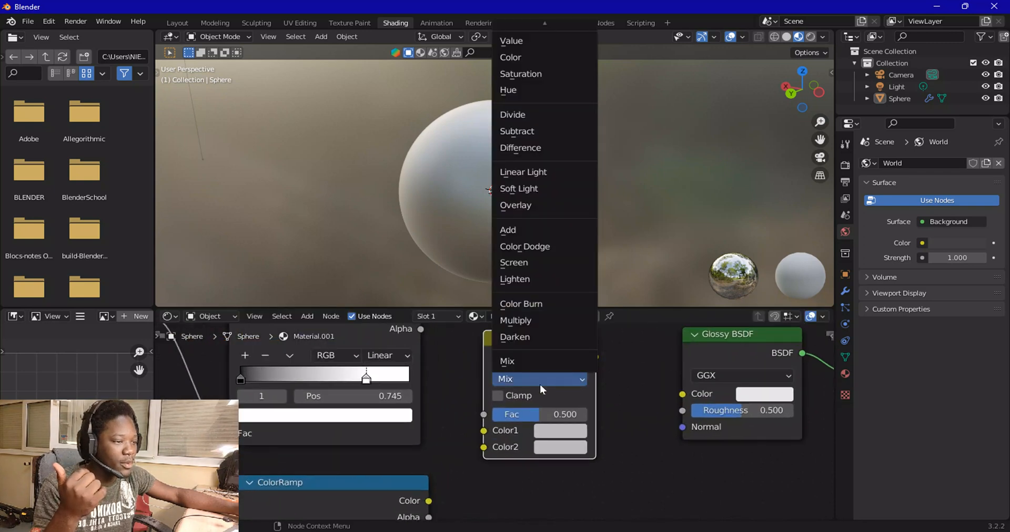
left_click(531, 321)
Connect the Multiply node's Color output to the Glossy BSDF Color input
left_click_drag(572, 350, 599, 352)
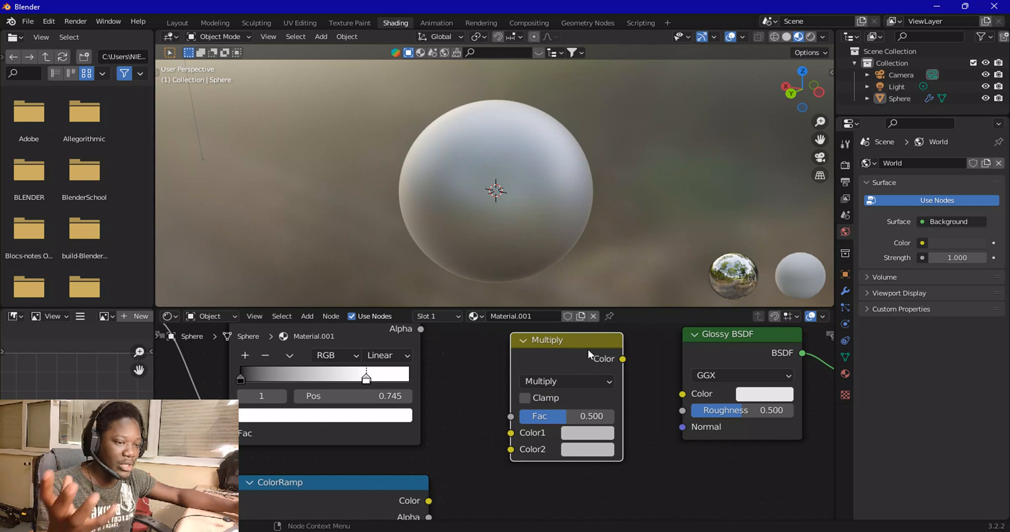
left_click_drag(623, 360, 641, 370)
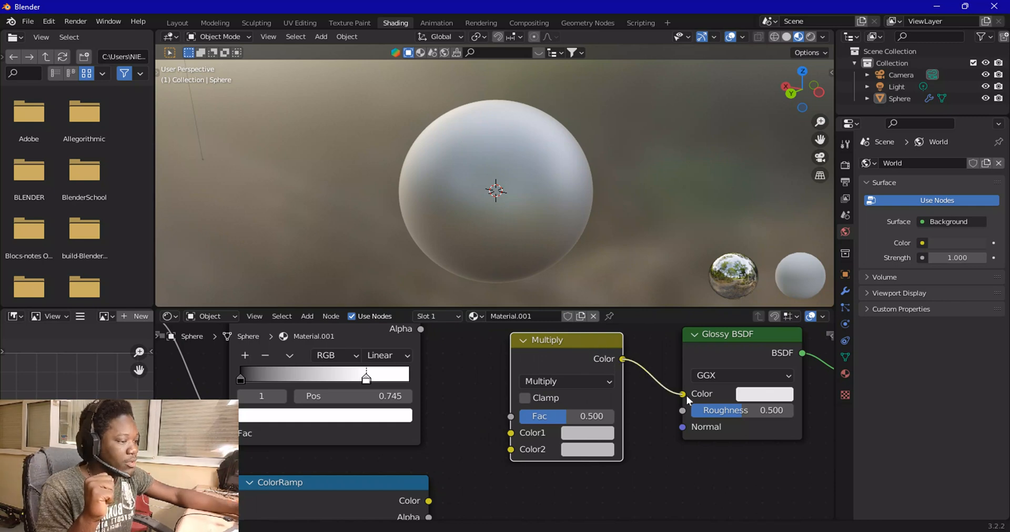
left_click_drag(685, 395, 685, 394)
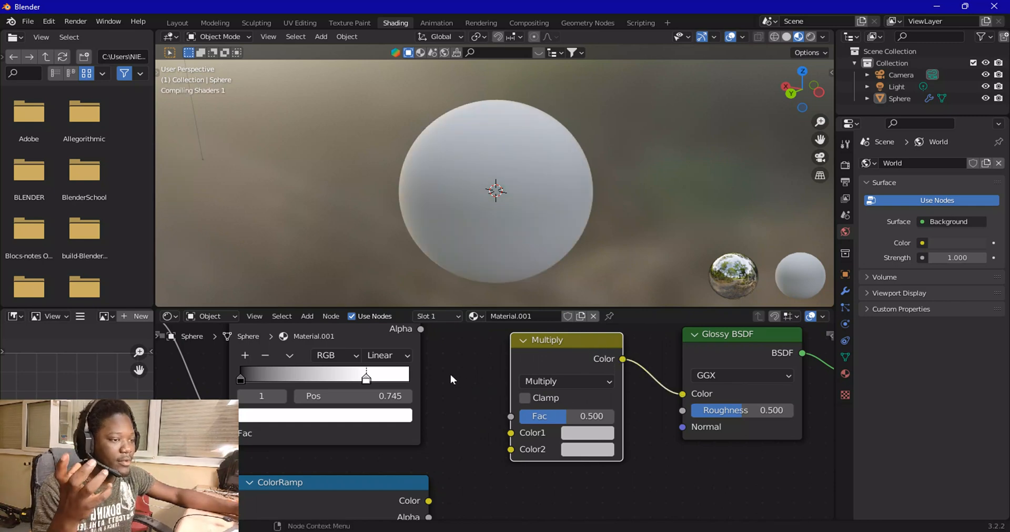
Wire the noise ColorRamp into Multiply Color1 and the Musgrave ColorRamp into Multiply Color2
scroll(450, 375, "down", 1)
left_click_drag(433, 329, 473, 331)
left_click(637, 335)
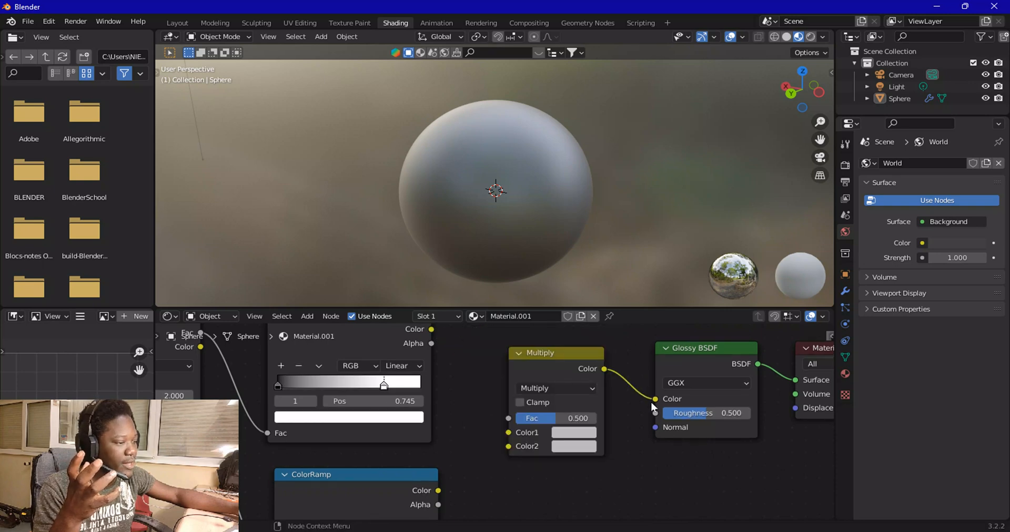
left_click_drag(654, 401, 620, 402)
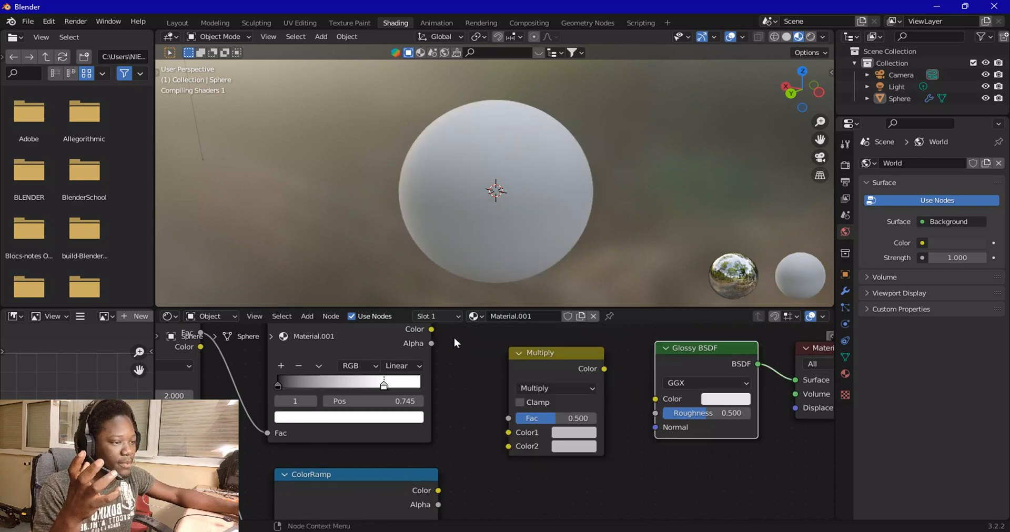
left_click_drag(433, 330, 509, 433)
left_click_drag(438, 491, 508, 446)
Reconnect the Multiply output to the Glossy BSDF Color input and move the Noise Texture node left
scroll(507, 440, "down", 3)
left_click_drag(567, 386, 603, 405)
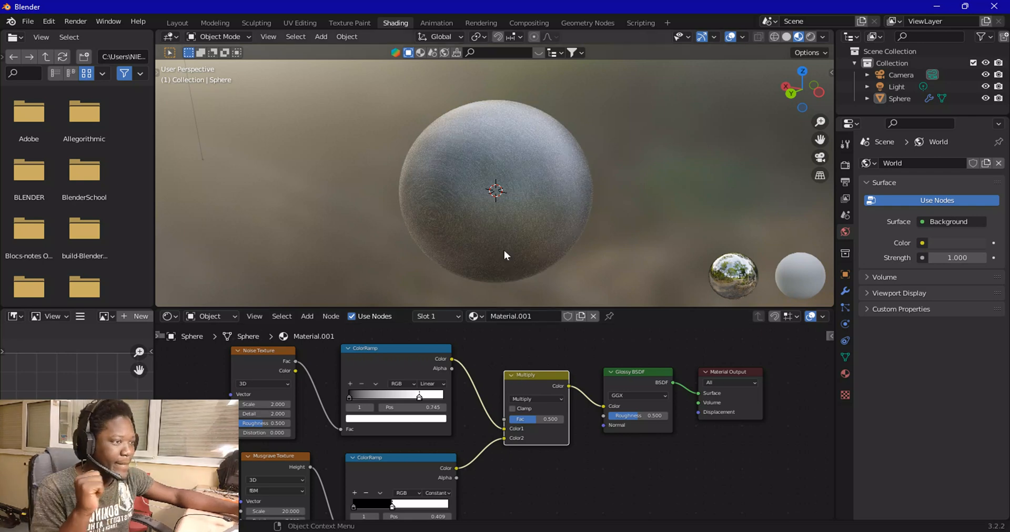
scroll(500, 245, "up", 3)
middle_click_drag(508, 240, 583, 231)
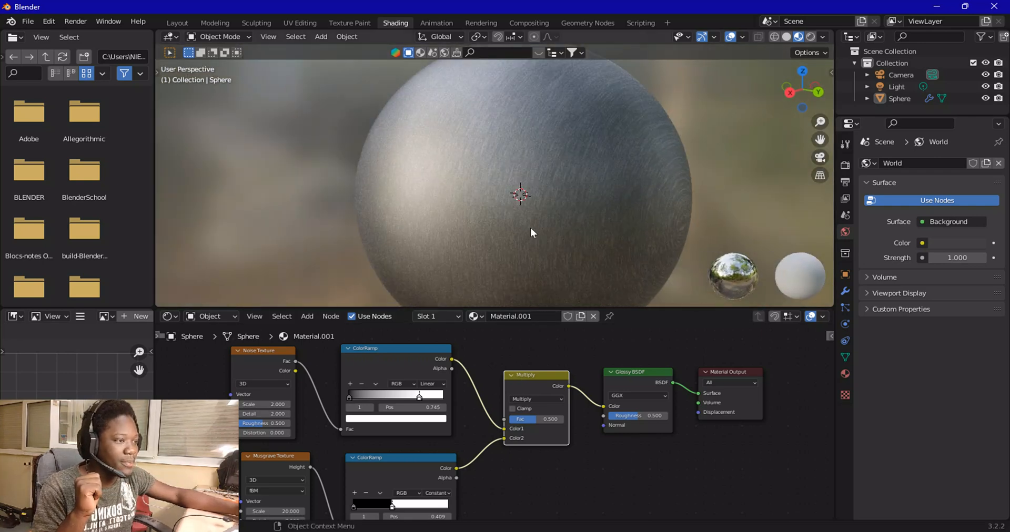
scroll(525, 224, "up", 1)
scroll(333, 413, "down", 1)
middle_click_drag(306, 373, 371, 384)
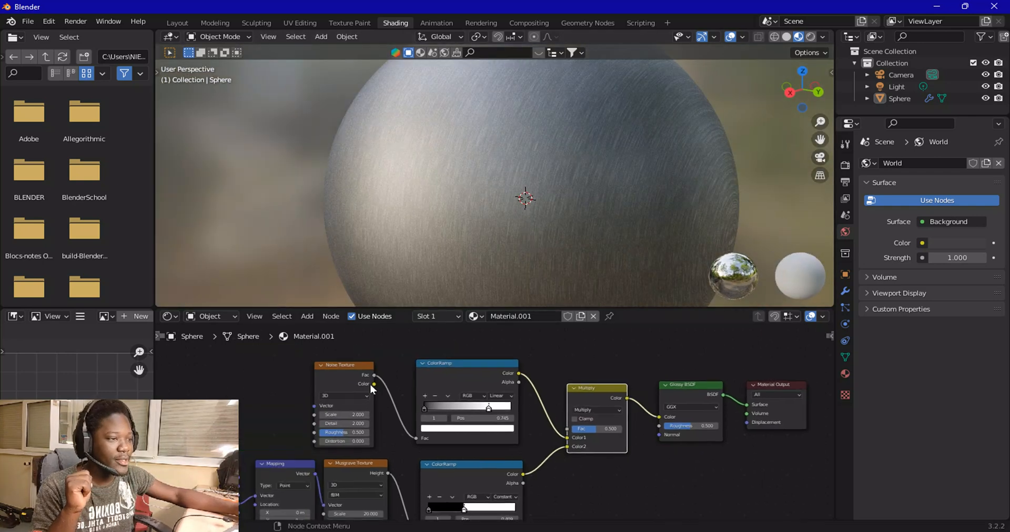
left_click_drag(370, 387, 309, 392)
Insert a Gamma node between the Noise Texture Fac output and the ColorRamp
scroll(472, 177, "down", 1)
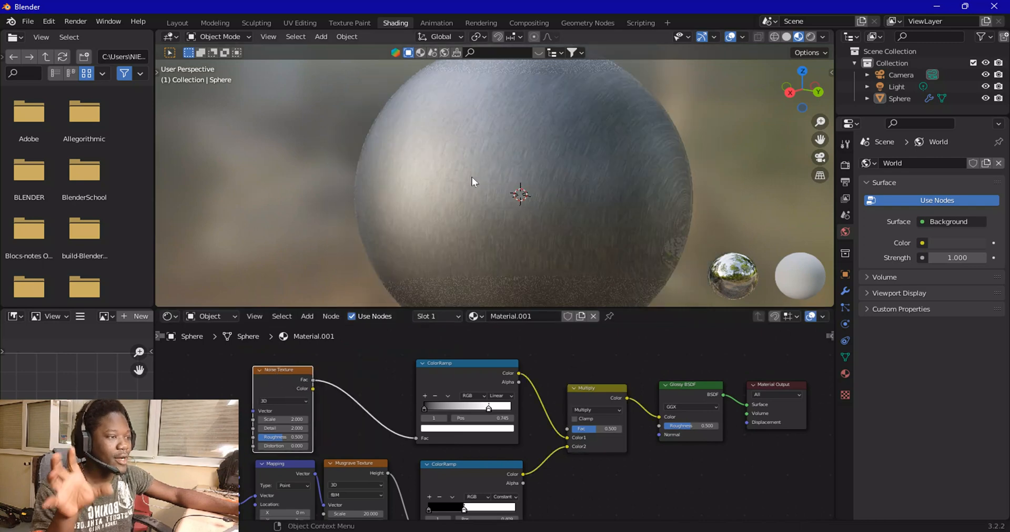
scroll(471, 176, "down", 2)
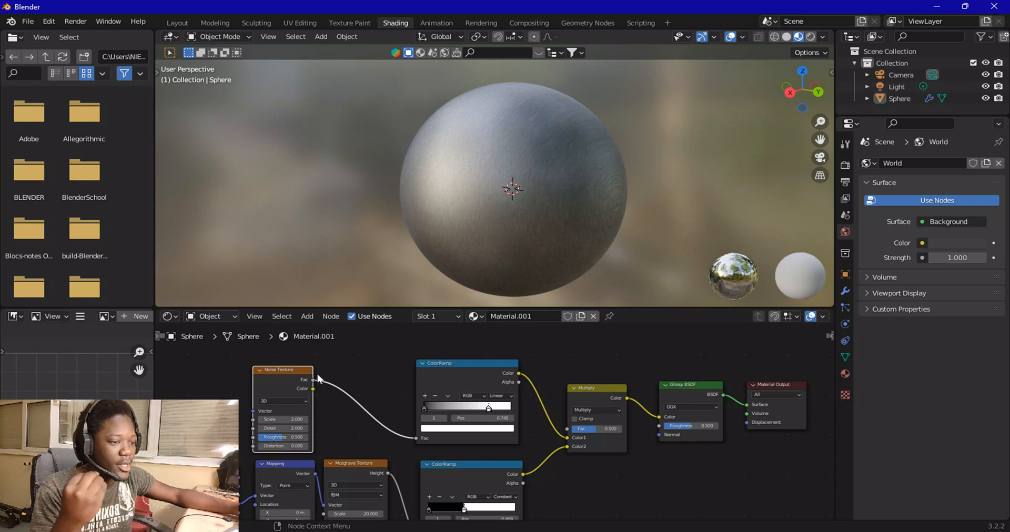
left_click(307, 316)
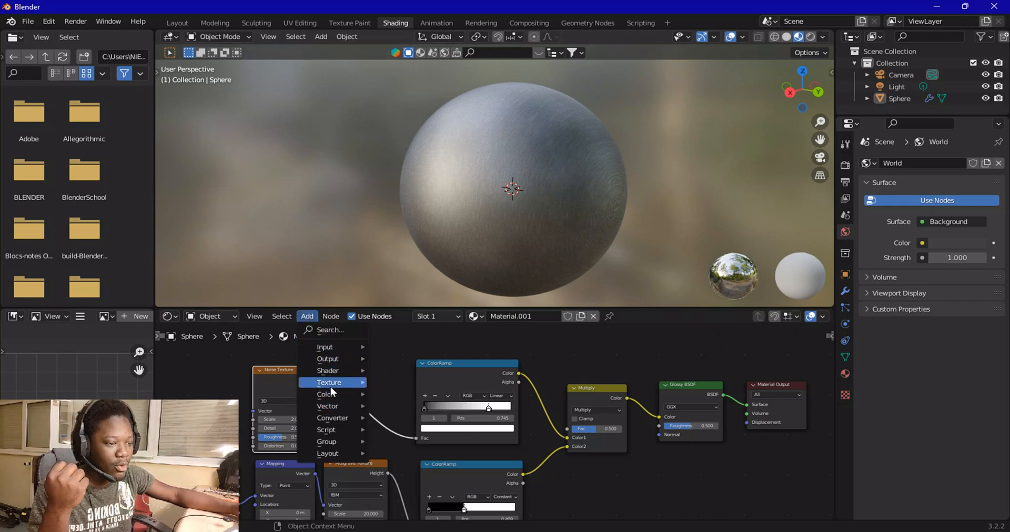
mouse_move(331, 394)
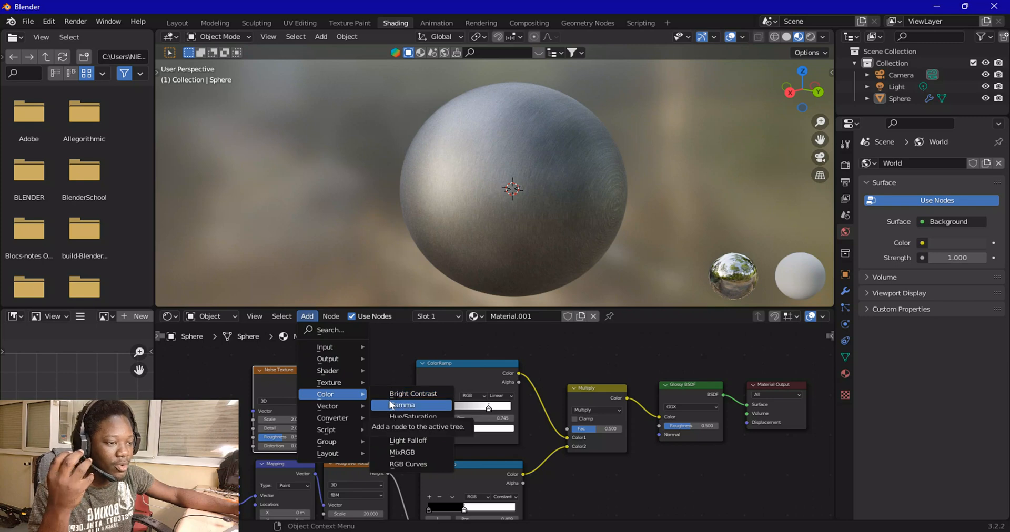
left_click(402, 405)
left_click(343, 398)
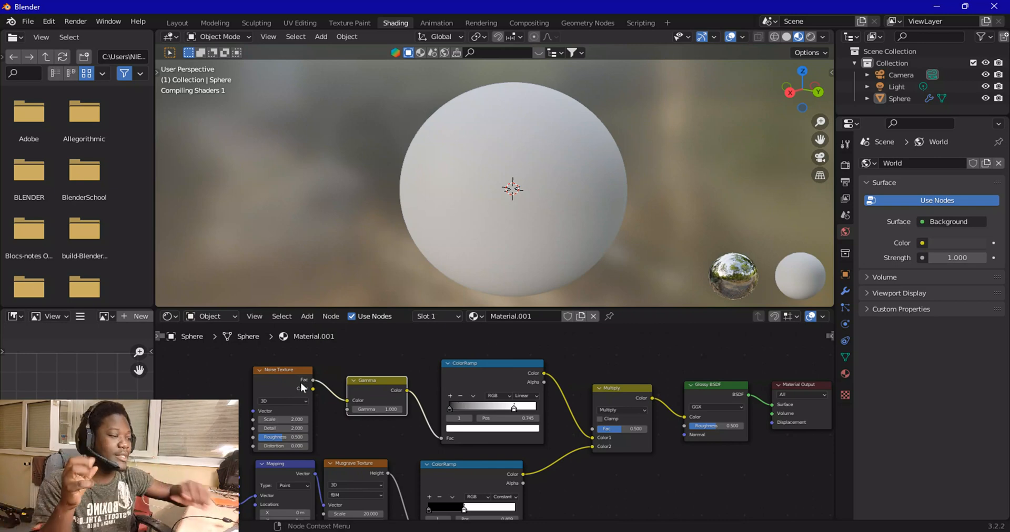
scroll(370, 442, "up", 2)
scroll(369, 441, "up", 1)
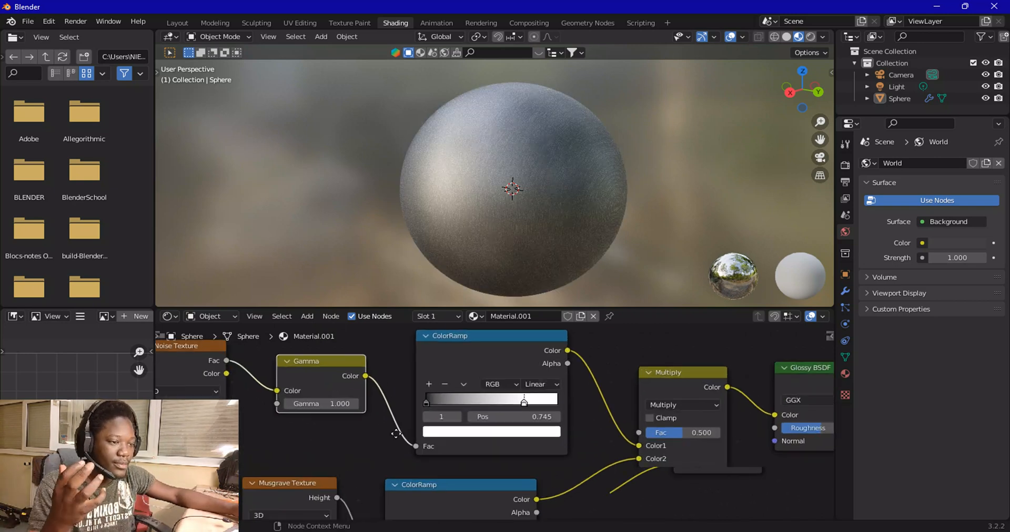
Set the Gamma node's Gamma value to 1.4
middle_click_drag(324, 424, 448, 437)
left_click_drag(449, 424, 429, 424)
mouse_move(475, 229)
middle_mouse_down()
mouse_move(564, 211)
mouse_move(480, 223)
middle_mouse_up()
scroll(564, 210, "up", 3)
scroll(498, 237, "down", 1)
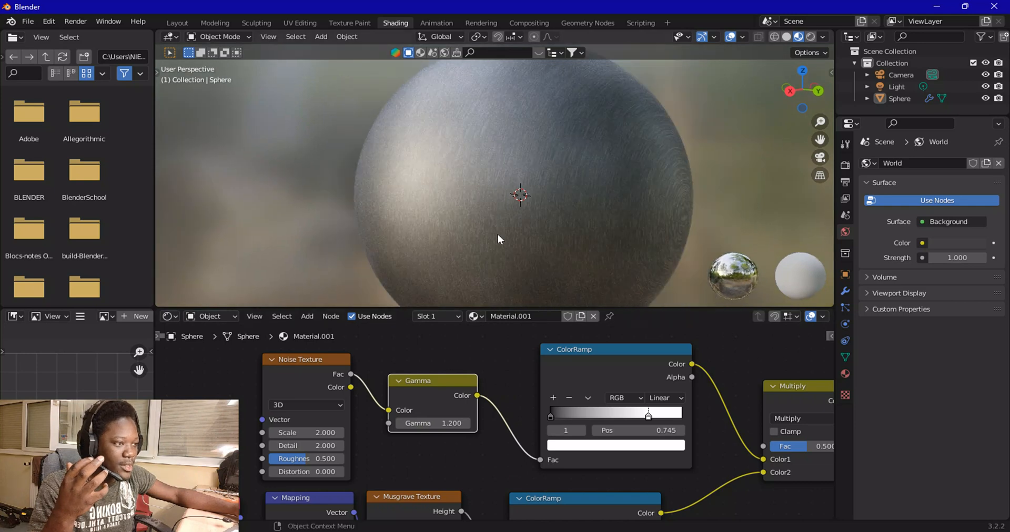
mouse_move(428, 424)
left_mouse_down()
mouse_move(476, 423)
mouse_move(426, 424)
mouse_move(435, 424)
left_mouse_up()
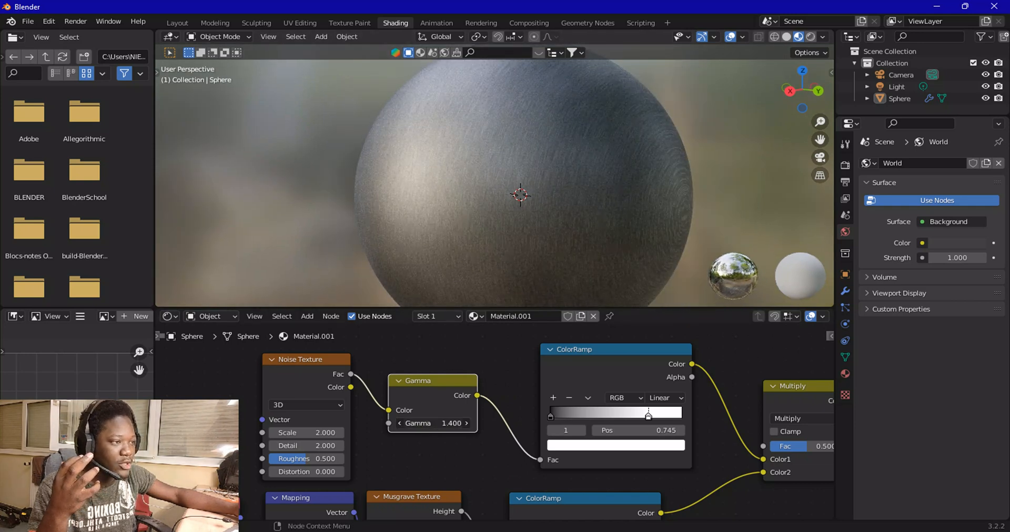
scroll(508, 229, "down", 4)
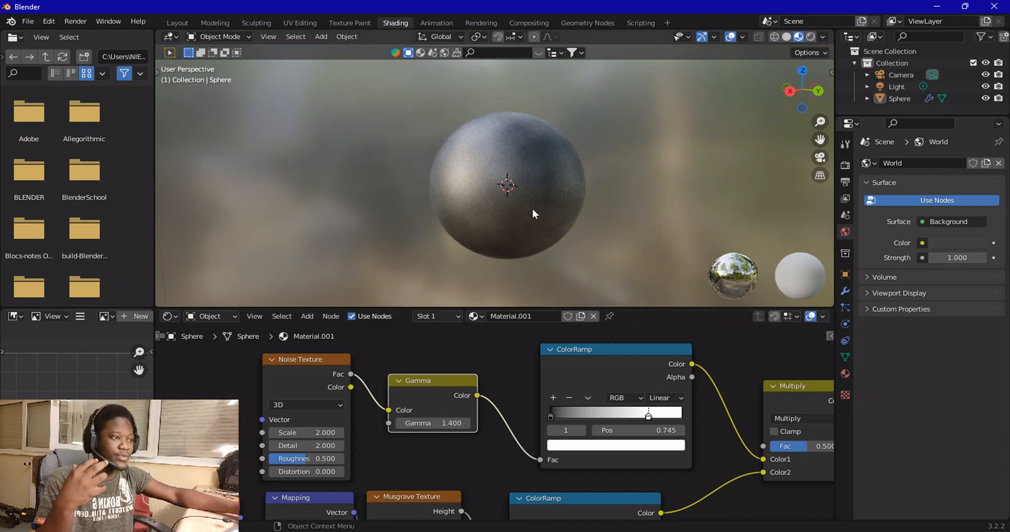
Switch the viewport to rendered shading, select the sphere and inspect its brushed surface up close
mouse_move(525, 195)
middle_mouse_down()
mouse_move(505, 210)
mouse_move(553, 207)
mouse_move(480, 203)
mouse_move(568, 203)
middle_mouse_up()
scroll(547, 205, "up", 4)
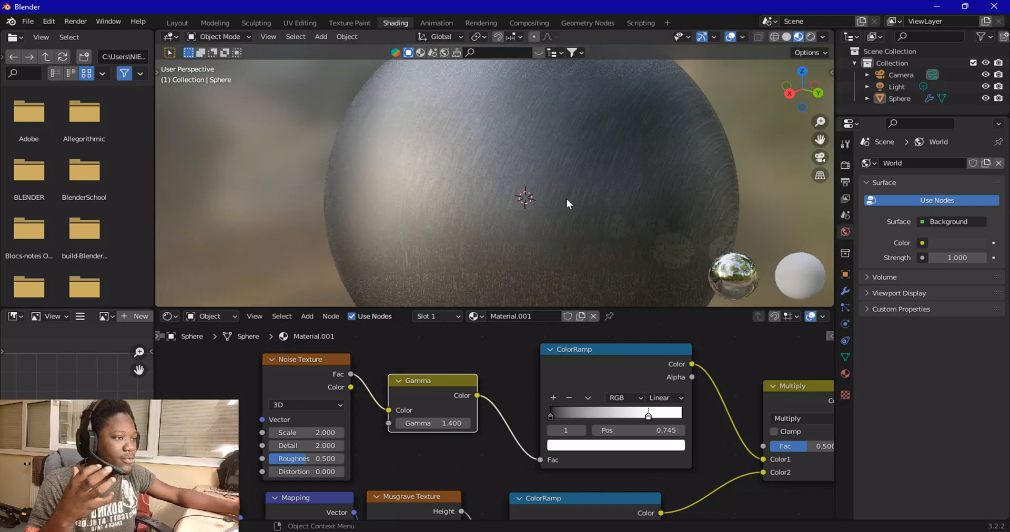
left_click(811, 37)
scroll(660, 195, "down", 5)
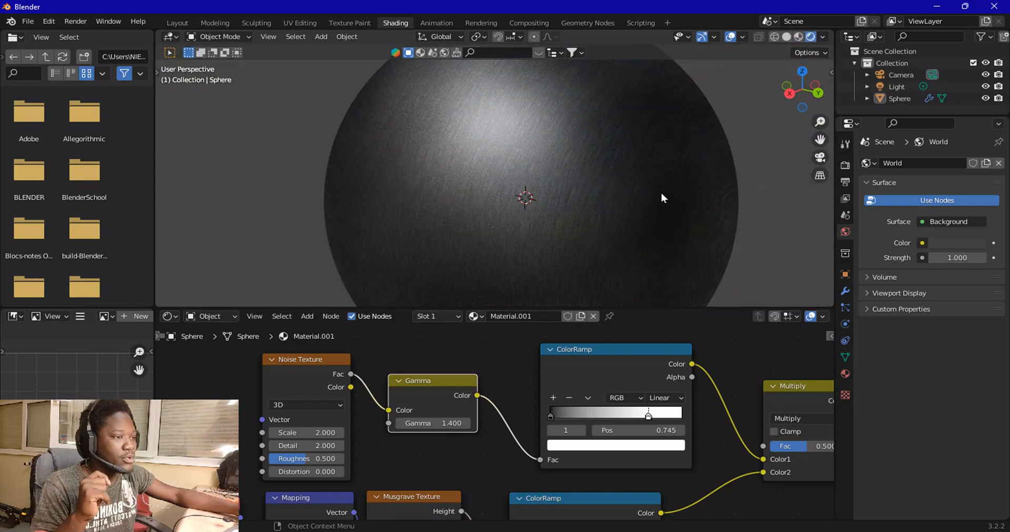
middle_click_drag(529, 191, 646, 192)
scroll(647, 191, "down", 5)
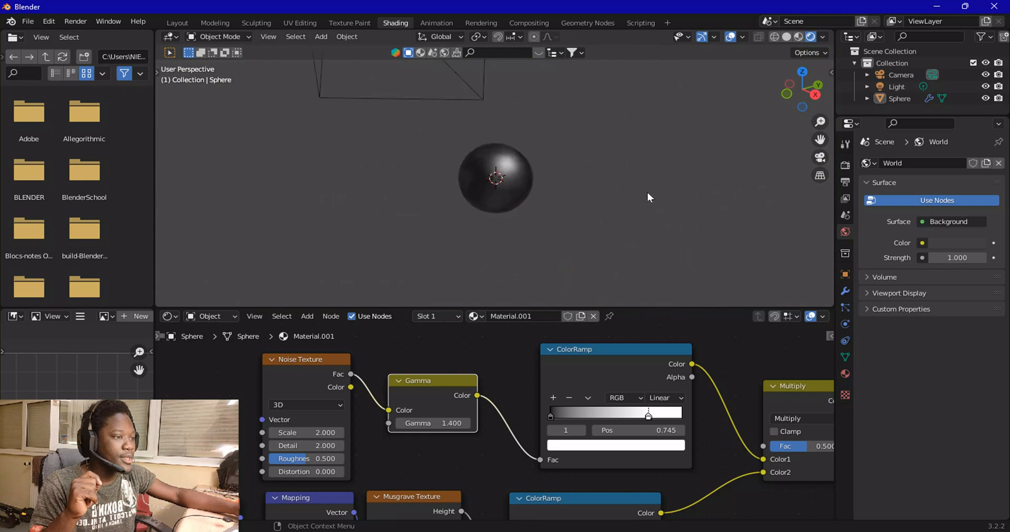
left_click(514, 167)
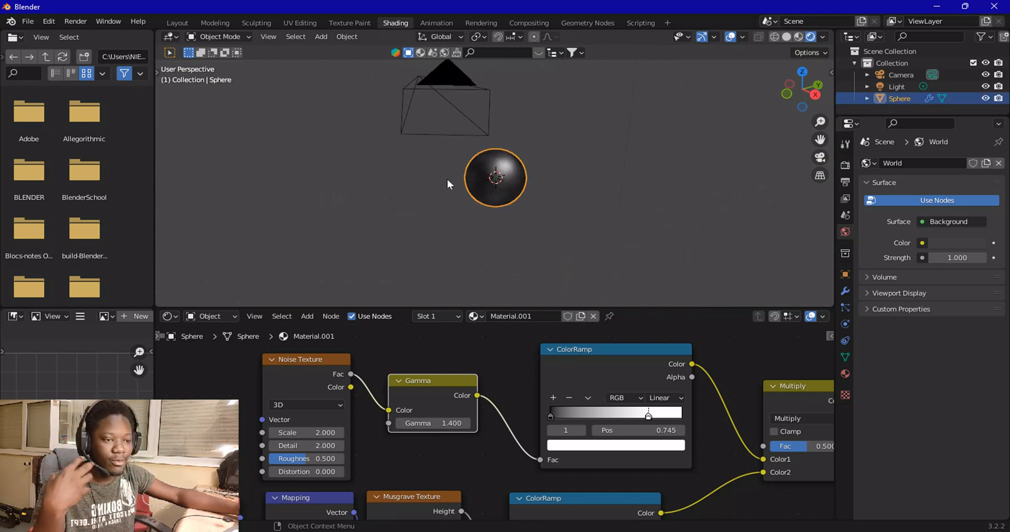
scroll(478, 200, "up", 8)
middle_click_drag(542, 199, 453, 194)
scroll(458, 195, "up", 3)
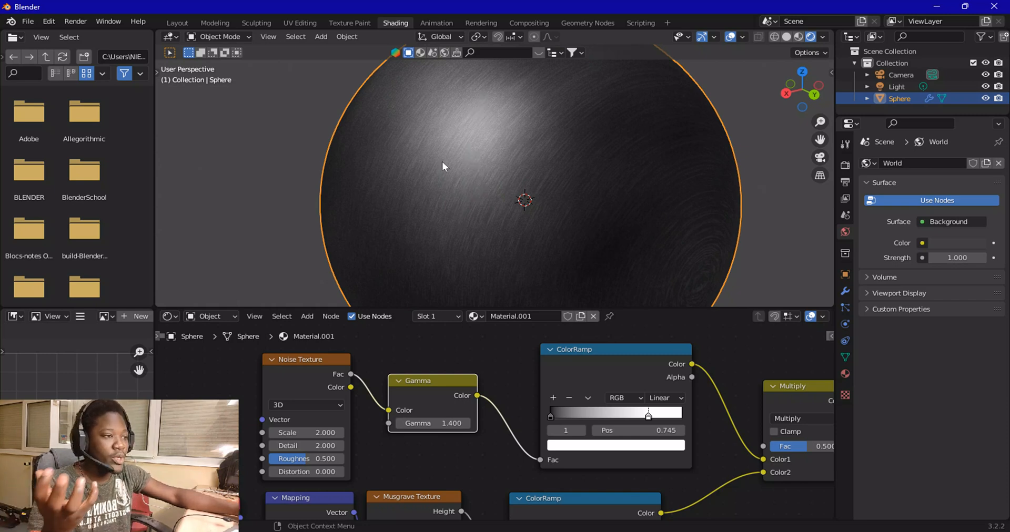
scroll(438, 159, "down", 4)
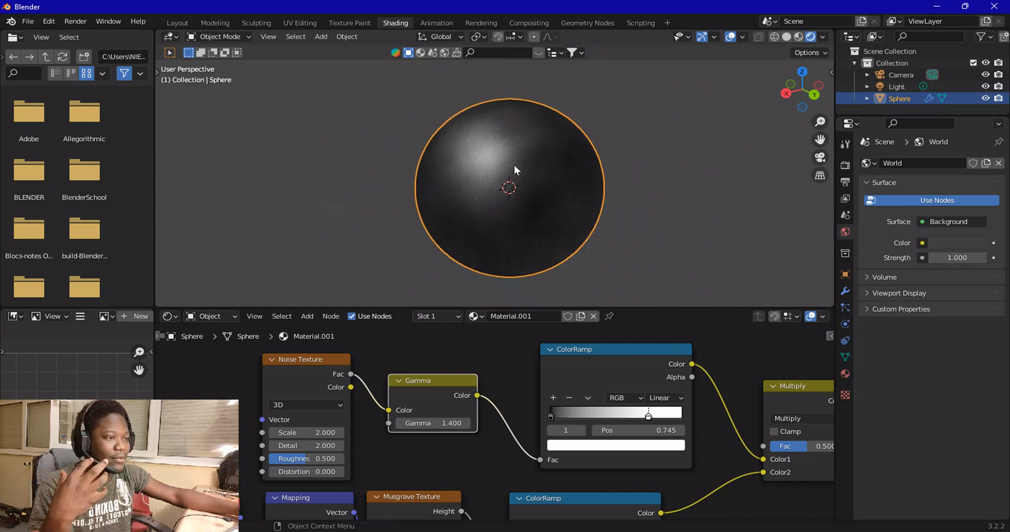
scroll(583, 442, "down", 2)
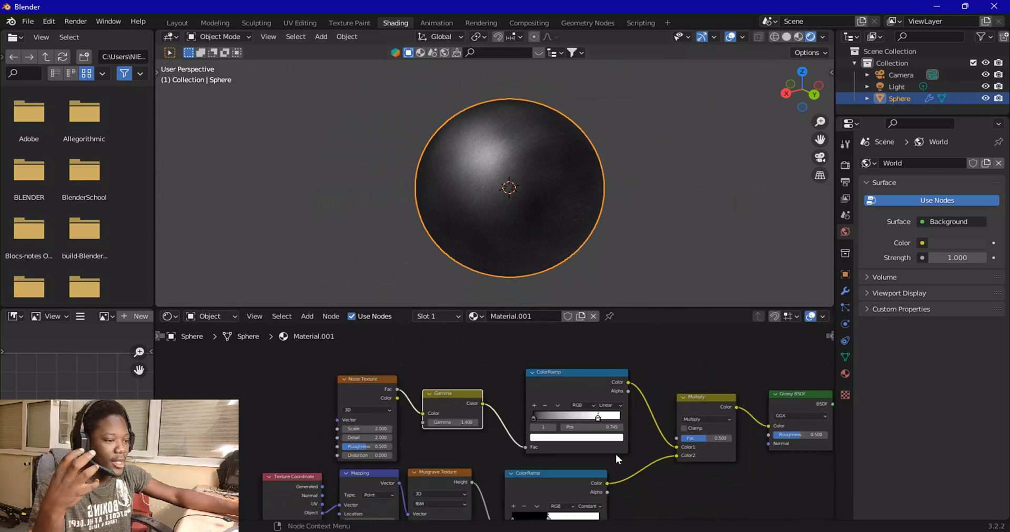
Duplicate the Gamma node and insert the copy between the Multiply node and the Glossy BSDF Color input
middle_click_drag(615, 453, 412, 441)
middle_click_drag(602, 420, 564, 395)
scroll(563, 395, "up", 2)
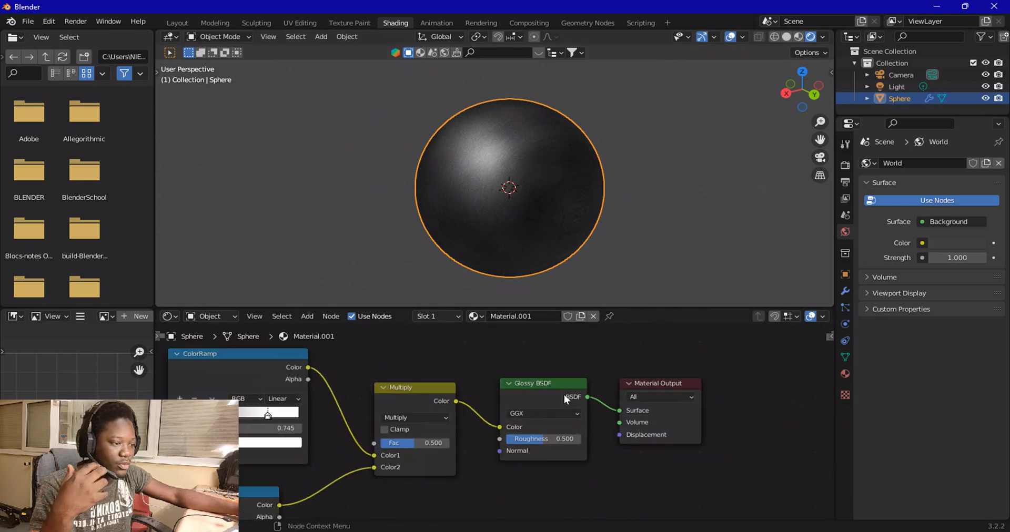
scroll(542, 370, "up", 2)
left_click_drag(341, 374, 289, 374)
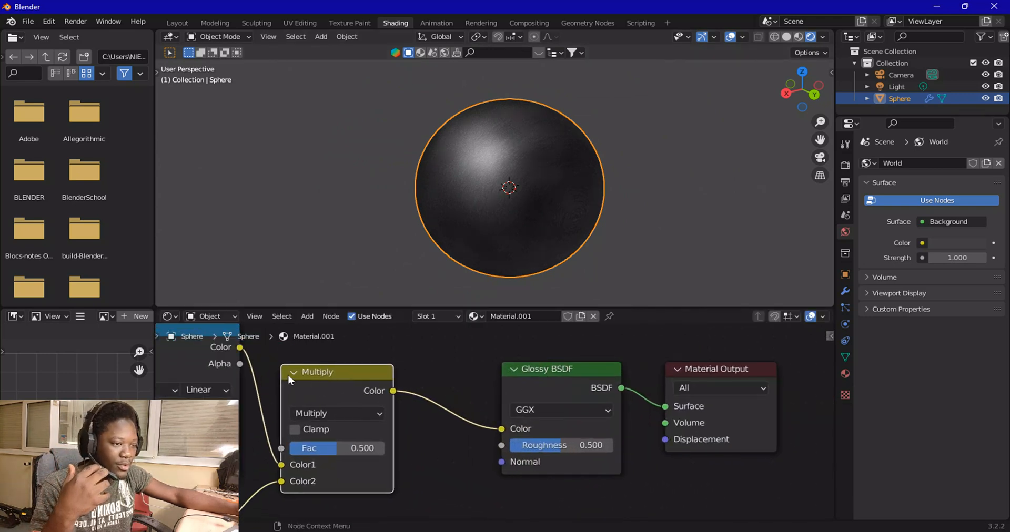
left_click(308, 316)
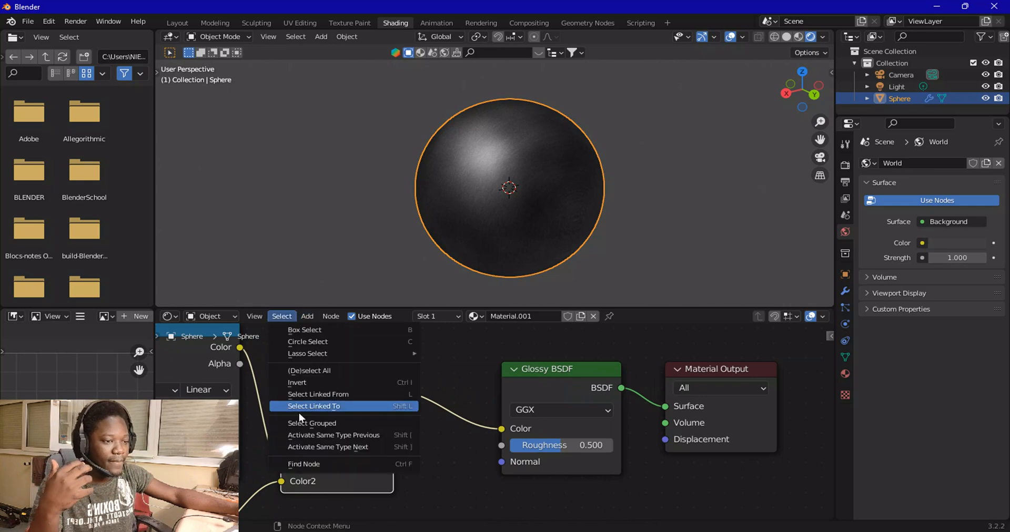
scroll(308, 371, "down", 4)
middle_click_drag(344, 372, 366, 360)
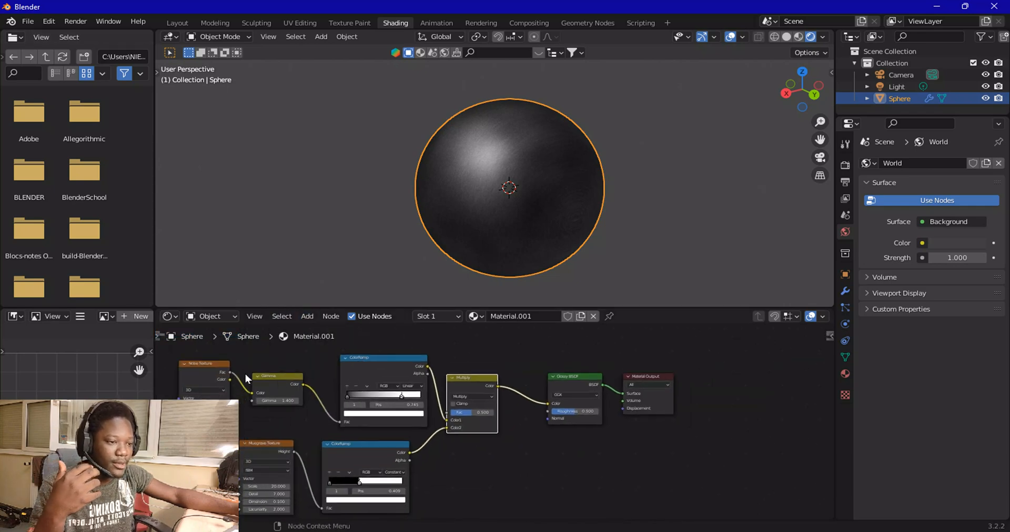
left_click(280, 383)
key("shift+d")
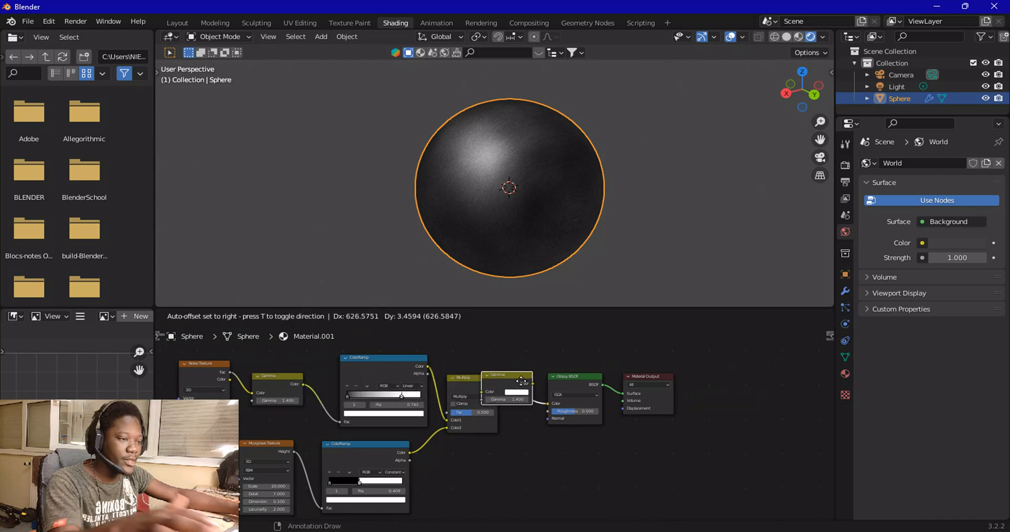
left_click(533, 386)
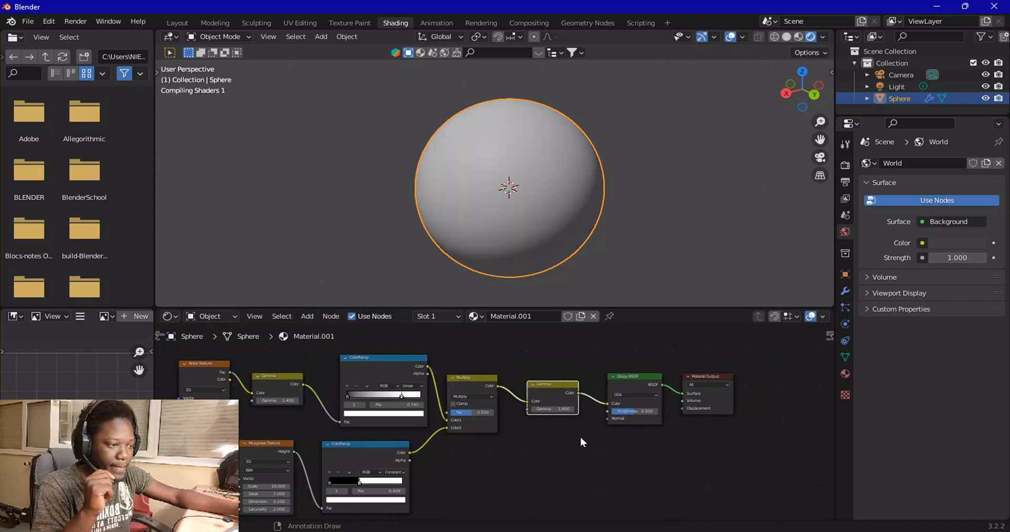
Set the second Gamma node's Gamma value to 1.0
scroll(582, 437, "up", 4)
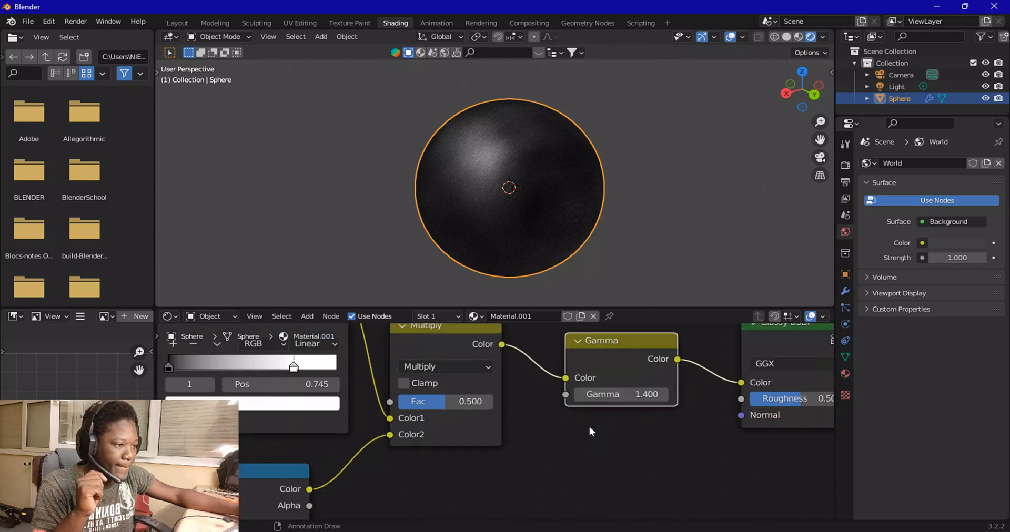
middle_click_drag(494, 453, 374, 496)
scroll(531, 439, "up", 4)
mouse_move(535, 442)
left_mouse_down()
mouse_move(489, 442)
mouse_move(530, 442)
mouse_move(508, 442)
left_mouse_up()
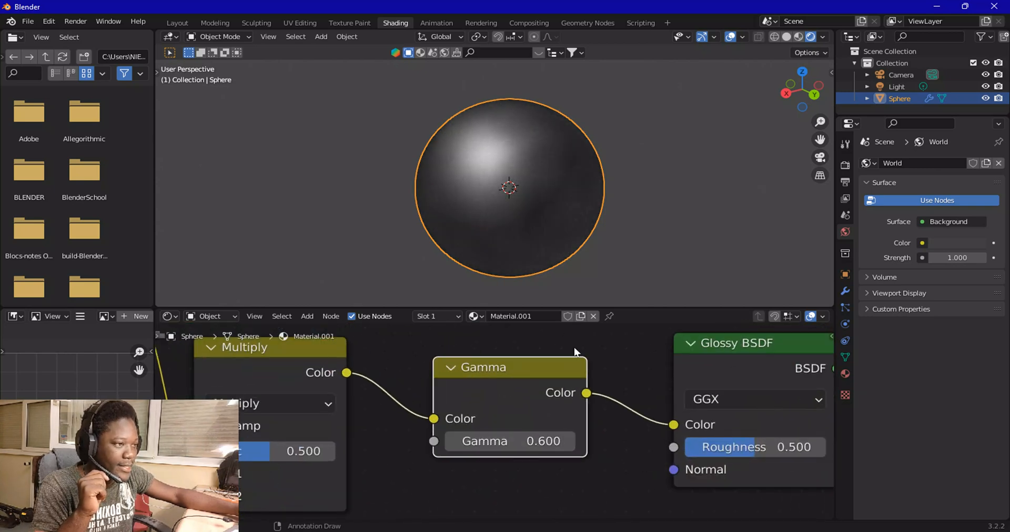
scroll(559, 266, "up", 5)
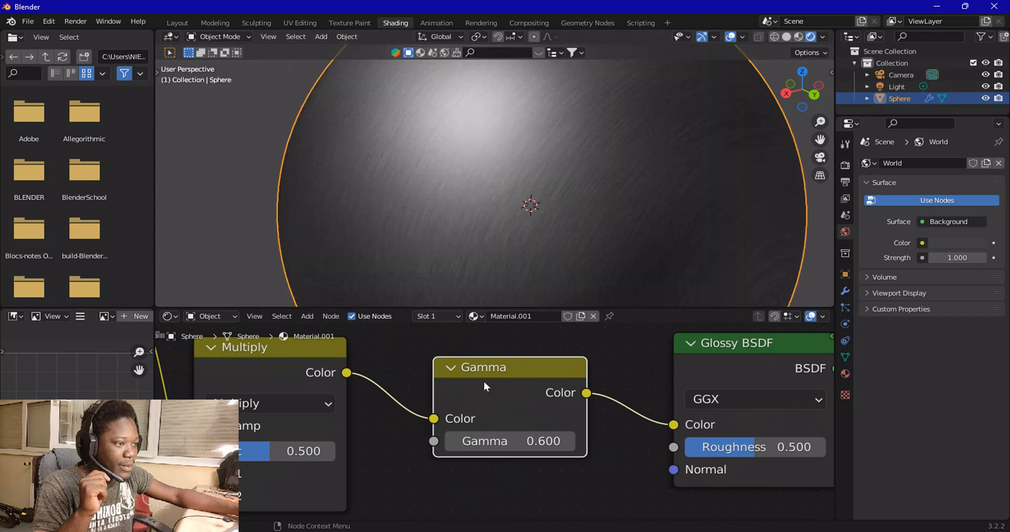
mouse_move(508, 441)
left_mouse_down()
mouse_move(530, 442)
mouse_move(515, 441)
left_mouse_up()
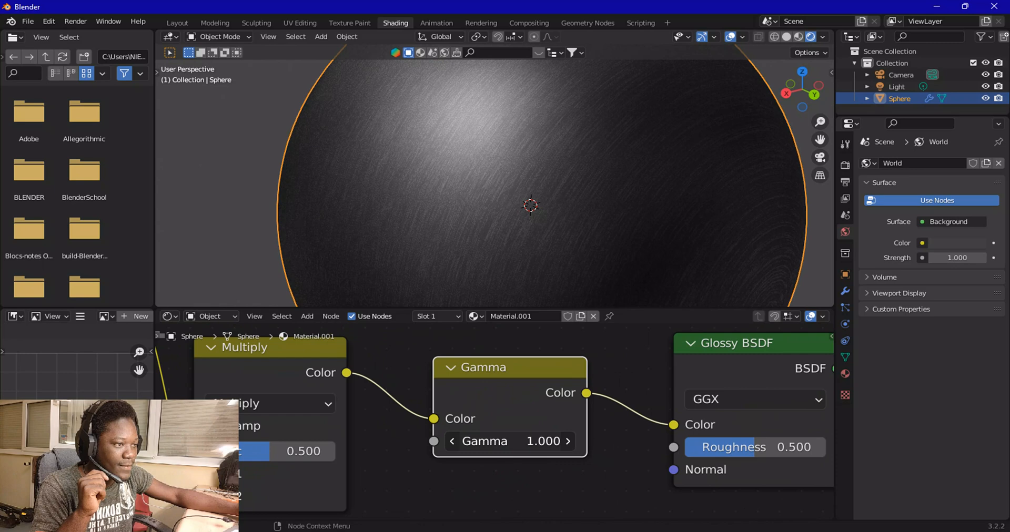
Switch the viewport to material preview and inspect the sphere's surface from several angles
scroll(526, 279, "down", 3)
mouse_move(533, 246)
middle_mouse_down()
mouse_move(576, 254)
mouse_move(579, 281)
mouse_move(542, 252)
middle_mouse_up()
scroll(541, 252, "down", 3)
left_click(655, 160)
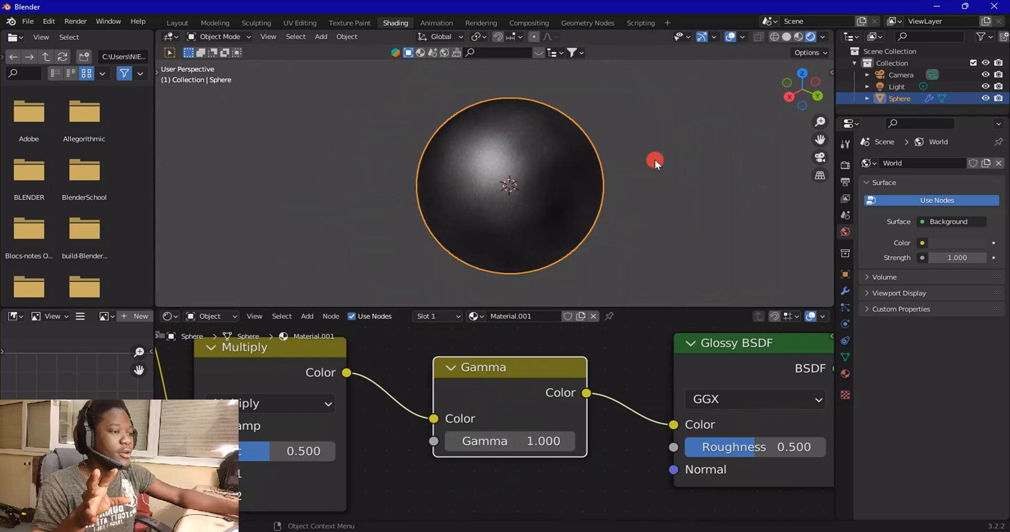
scroll(434, 391, "down", 5)
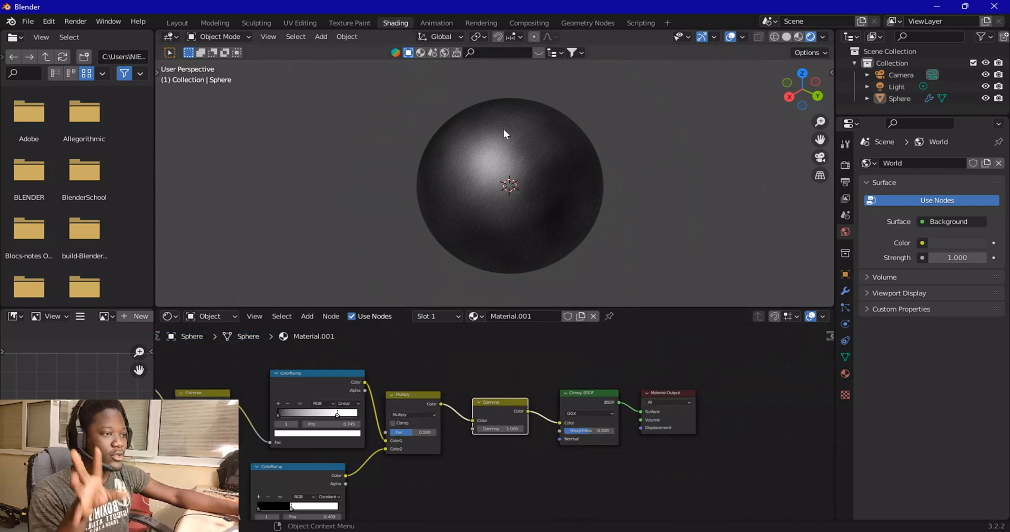
left_click(798, 36)
scroll(553, 218, "up", 2)
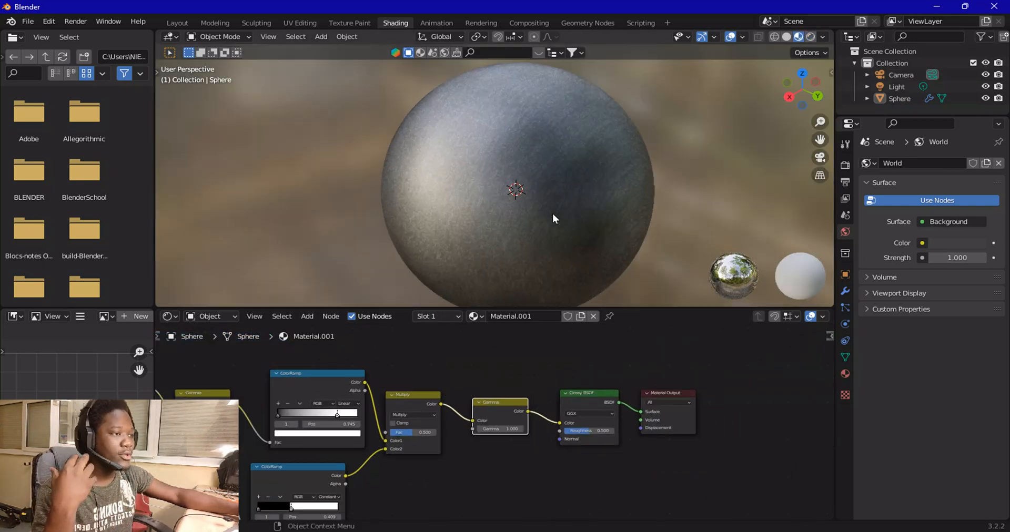
scroll(553, 218, "up", 2)
middle_click_drag(451, 252, 561, 247)
scroll(543, 241, "down", 4)
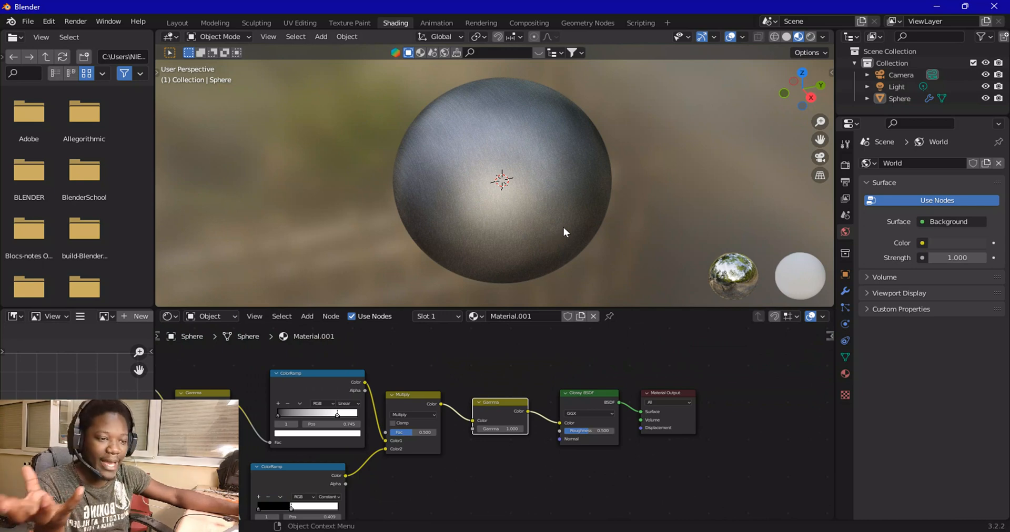
middle_click_drag(600, 159, 509, 187)
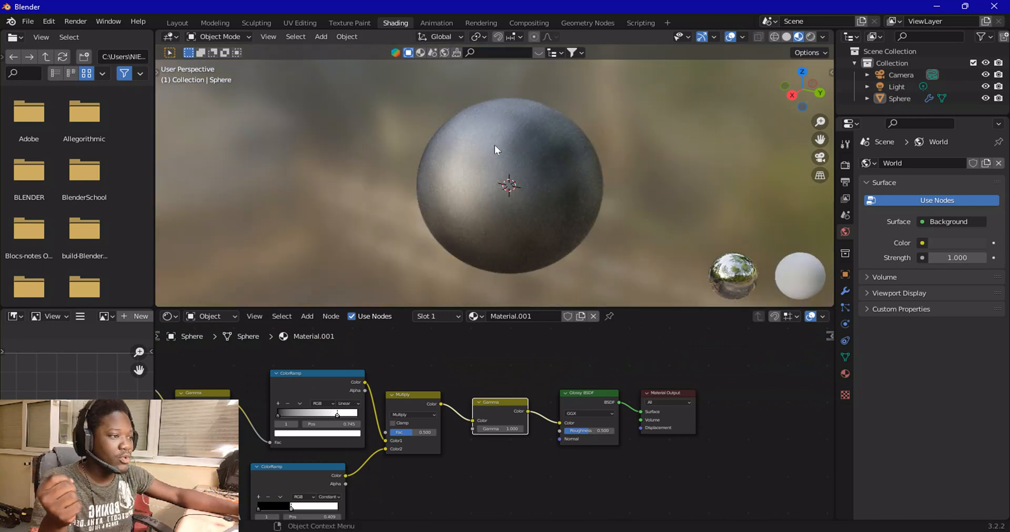
scroll(525, 168, "up", 3)
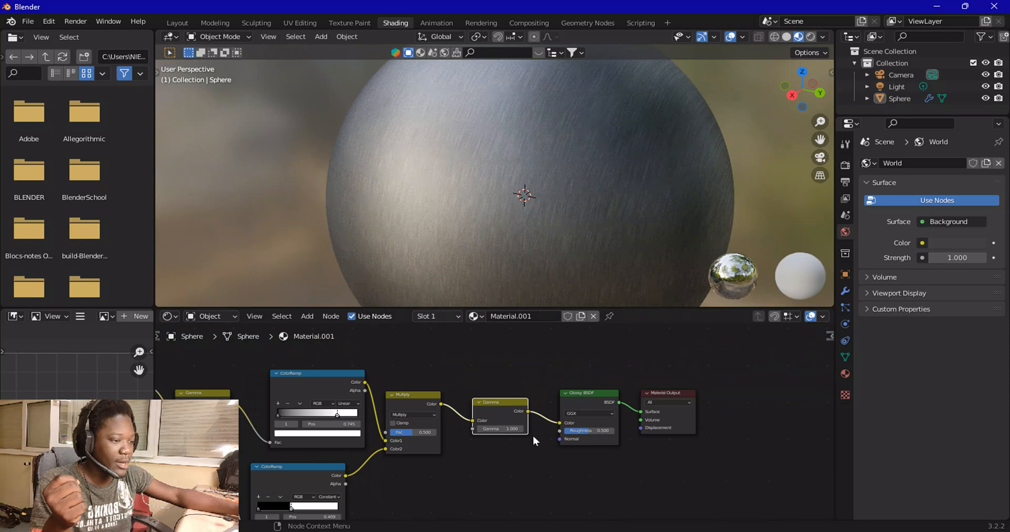
scroll(533, 435, "up", 4)
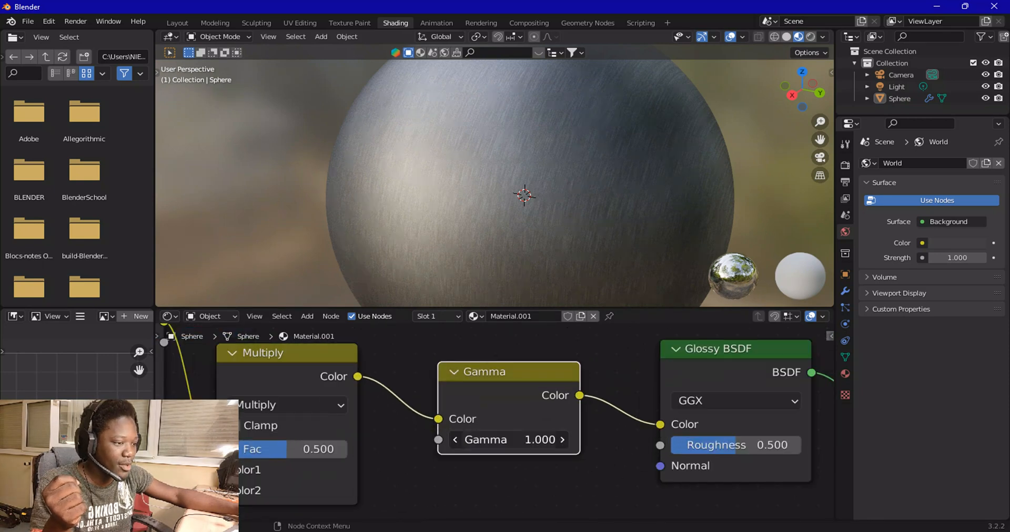
Set the second Gamma node's Gamma value to 0.9
left_click_drag(516, 439, 515, 440)
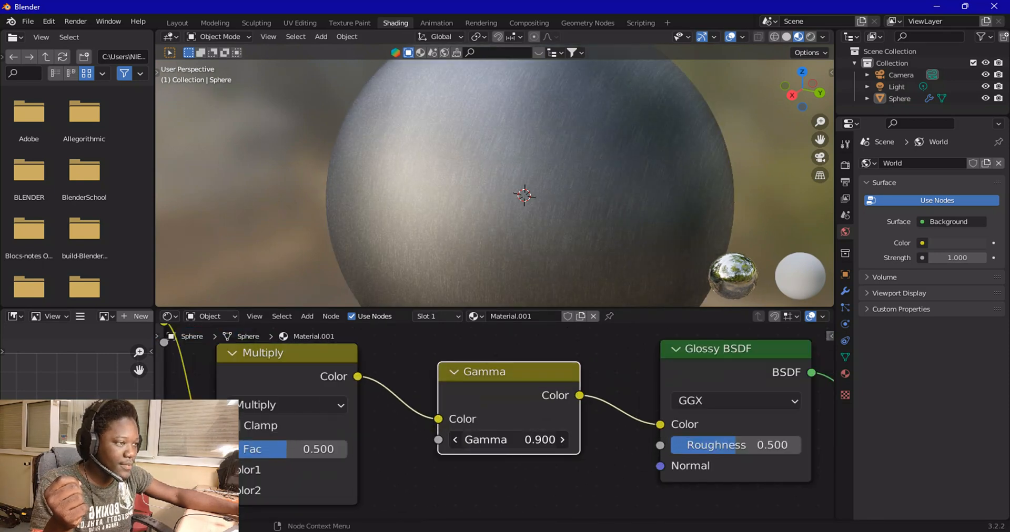
left_click(562, 445)
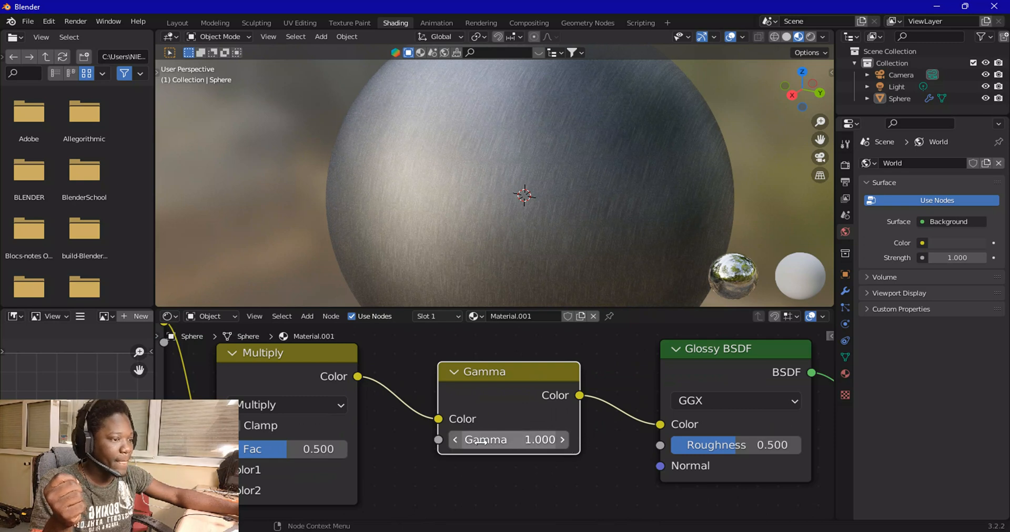
left_click(454, 439)
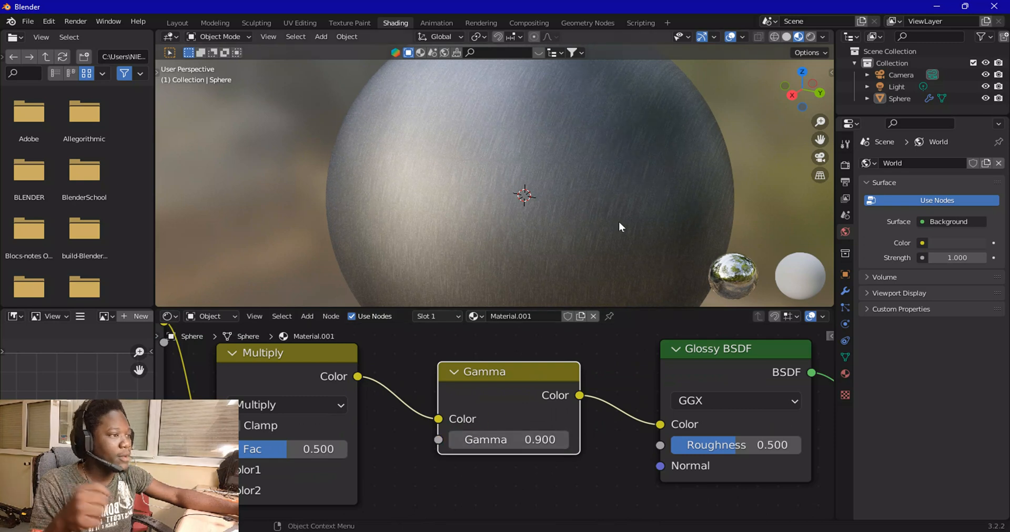
Switch the viewport to rendered shading and zoom out to view the whole scene
left_click(809, 36)
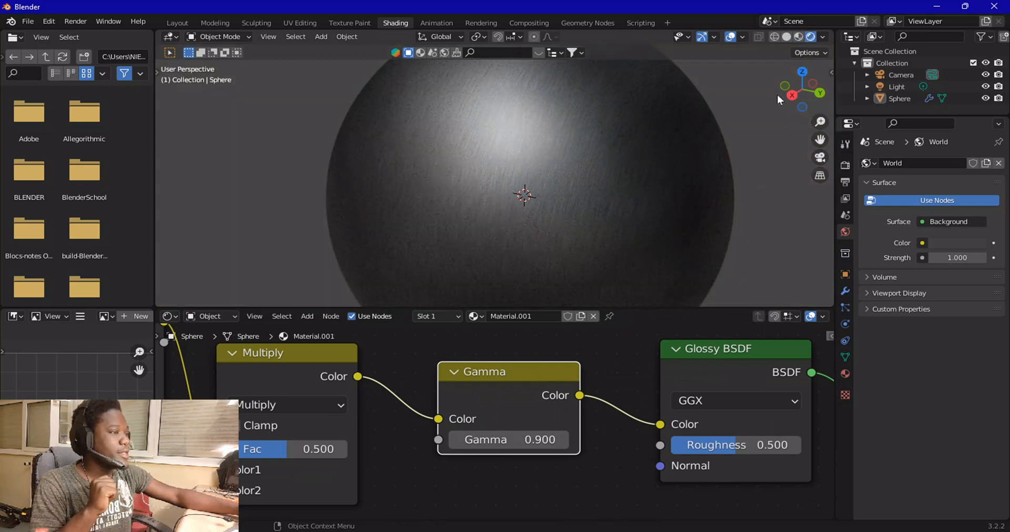
middle_click_drag(509, 178, 594, 196)
scroll(594, 196, "down", 5)
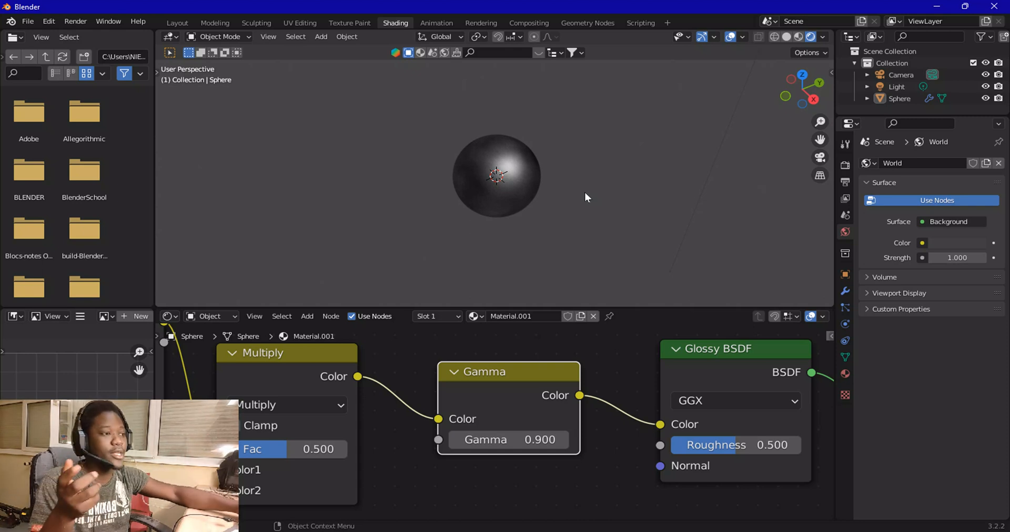
scroll(585, 192, "down", 4)
Select the scene light and change its type to Area
left_click(585, 103)
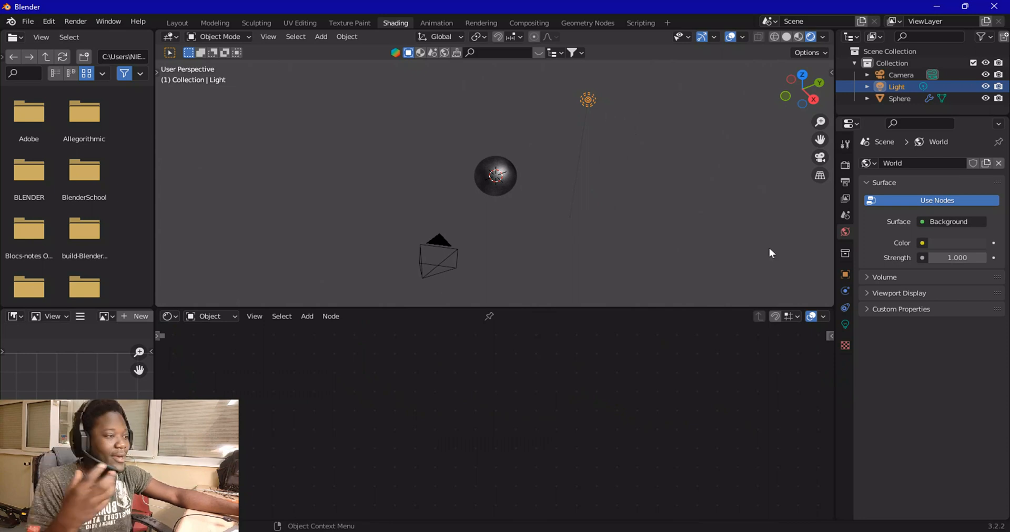
left_click(845, 325)
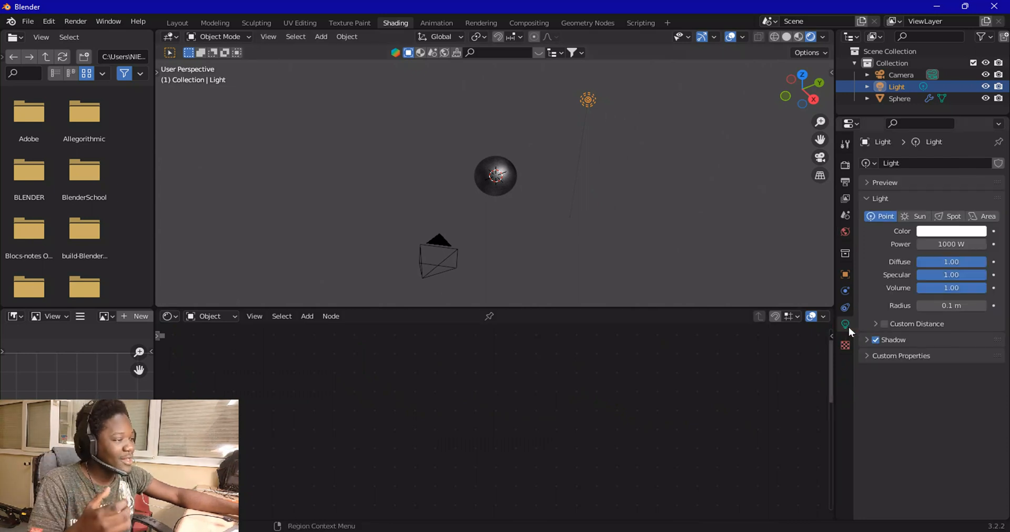
left_click(976, 215)
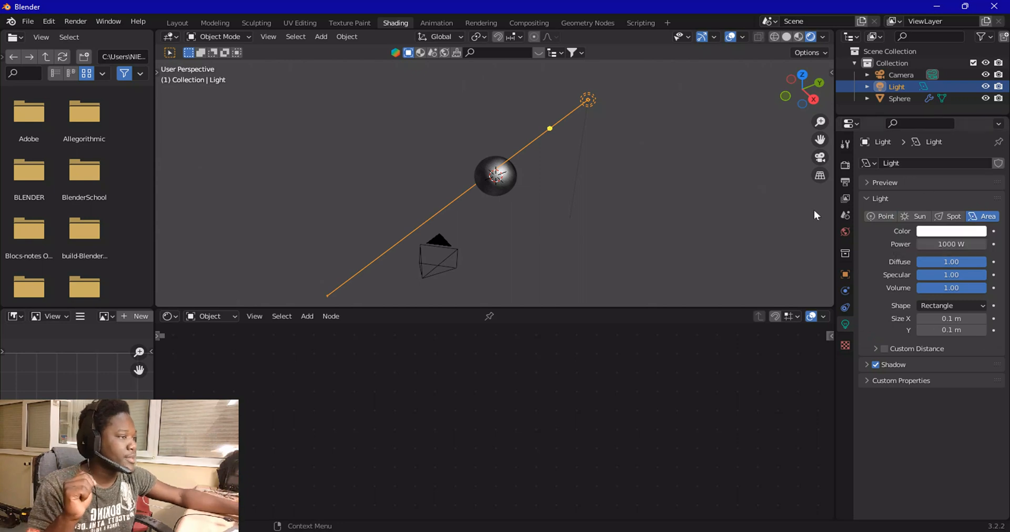
Set the area light's size to about 4.26 m in X and 3.77 m in Y
scroll(600, 231, "up", 5)
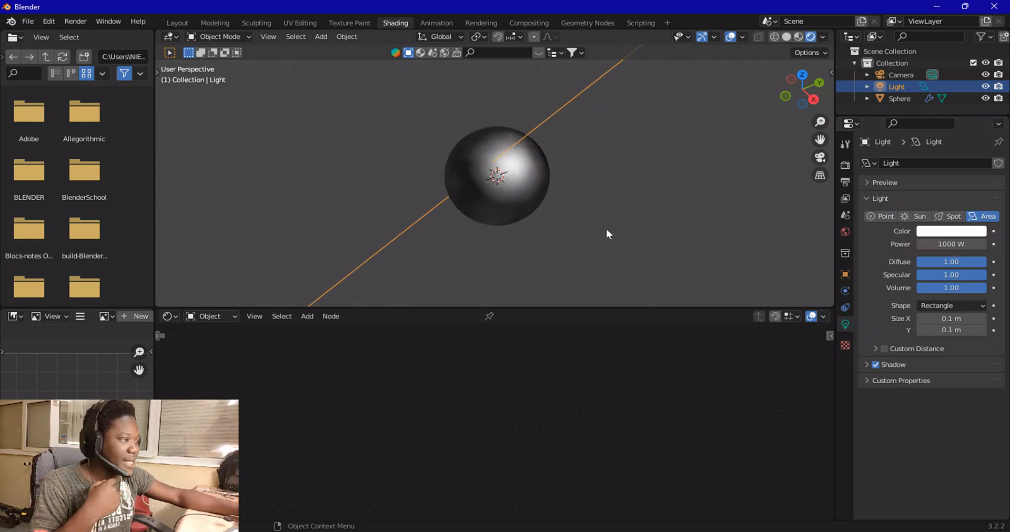
scroll(606, 228, "up", 4)
middle_click_drag(783, 139, 538, 180)
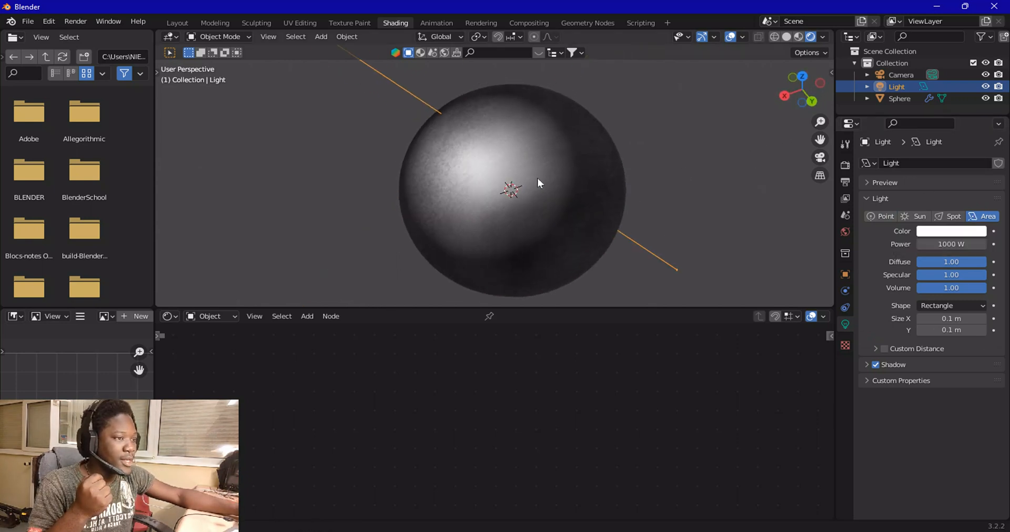
scroll(538, 181, "down", 5)
mouse_move(951, 319)
left_mouse_down()
mouse_move(988, 318)
mouse_move(942, 329)
left_mouse_up()
left_click_drag(950, 330, 978, 330)
Set the area light's power to 500 W
left_click(946, 244)
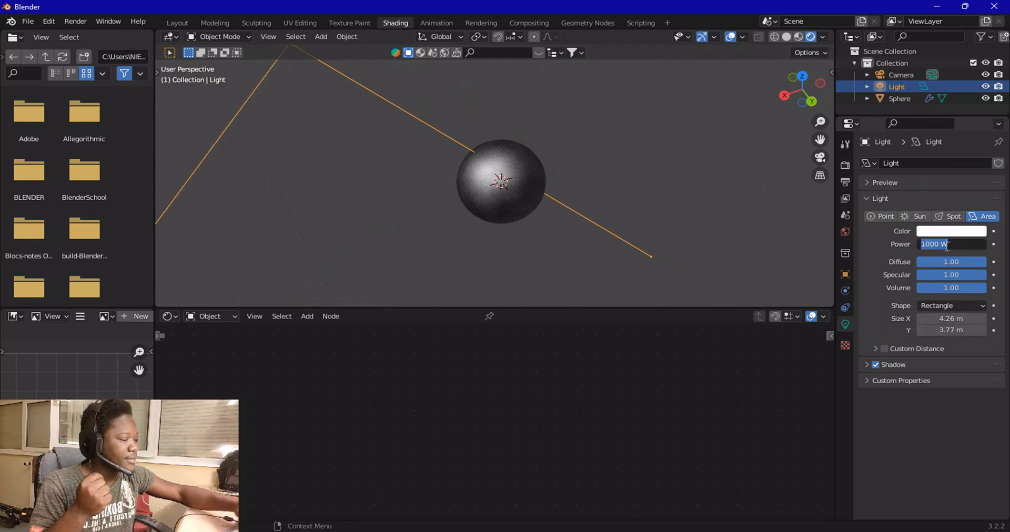
type("500")
key("Return")
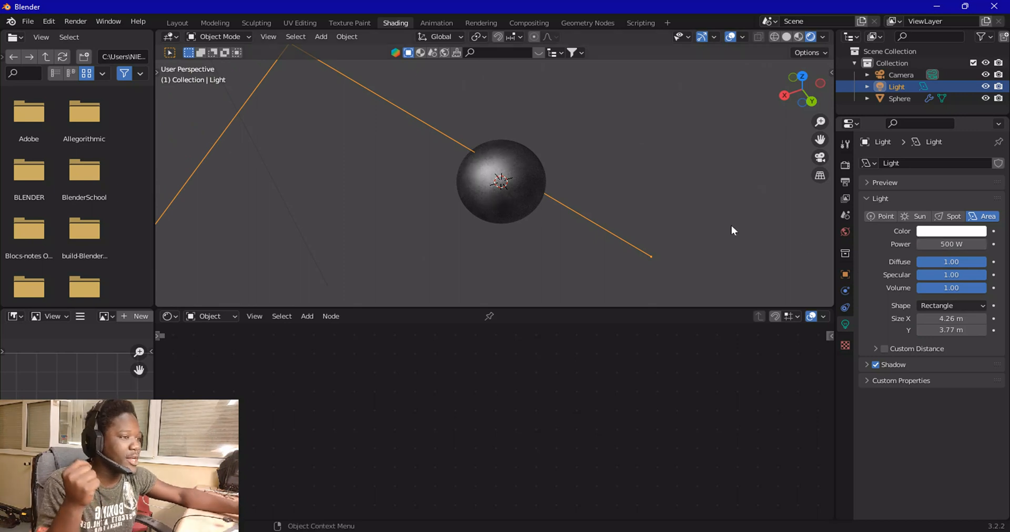
Add a Track To constraint to the light and pick the sphere as its target
scroll(615, 210, "up", 5)
scroll(517, 148, "down", 5)
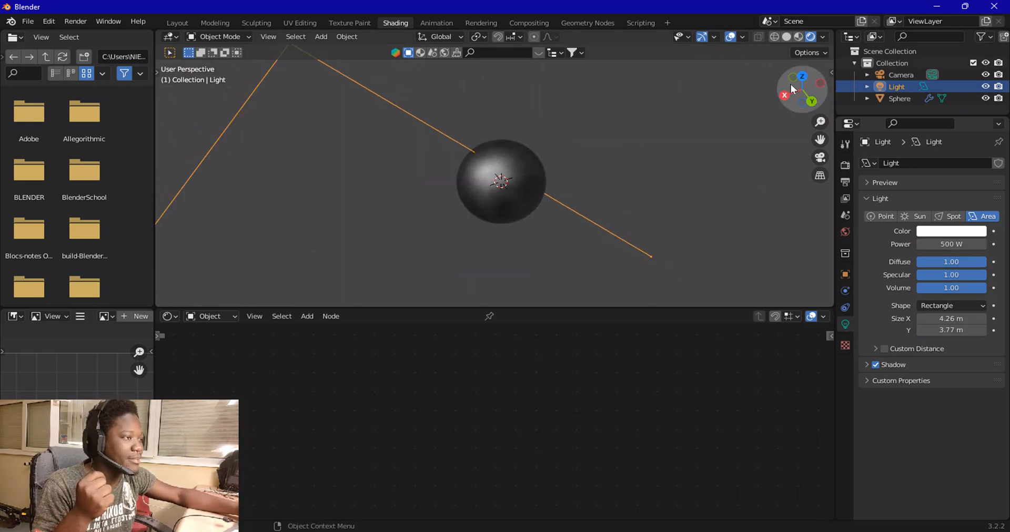
scroll(401, 134, "down", 4)
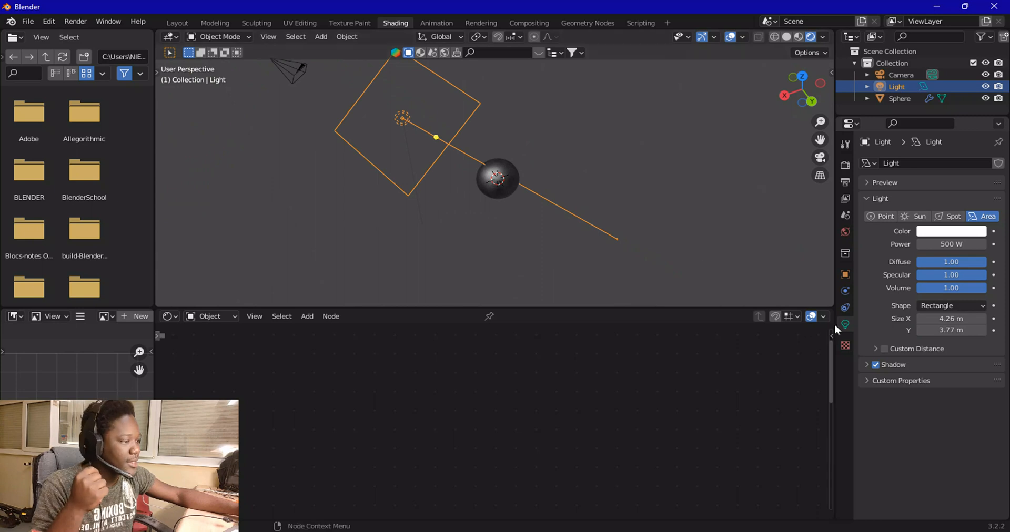
left_click(845, 308)
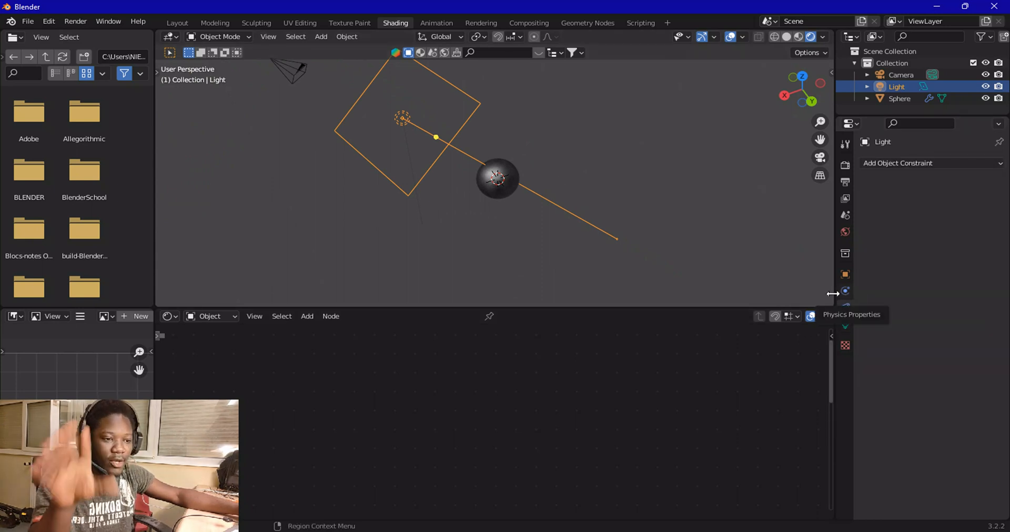
left_click(932, 162)
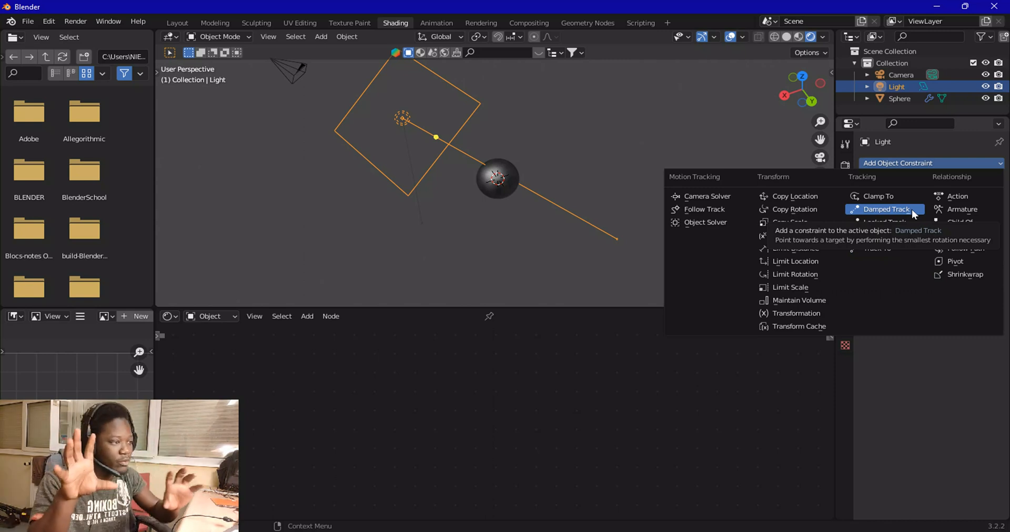
left_click(892, 250)
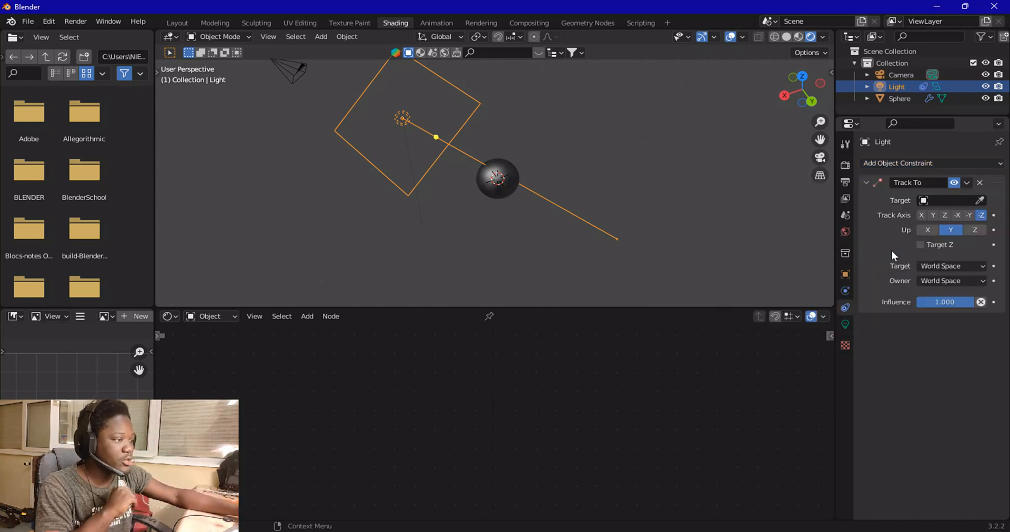
left_click(979, 200)
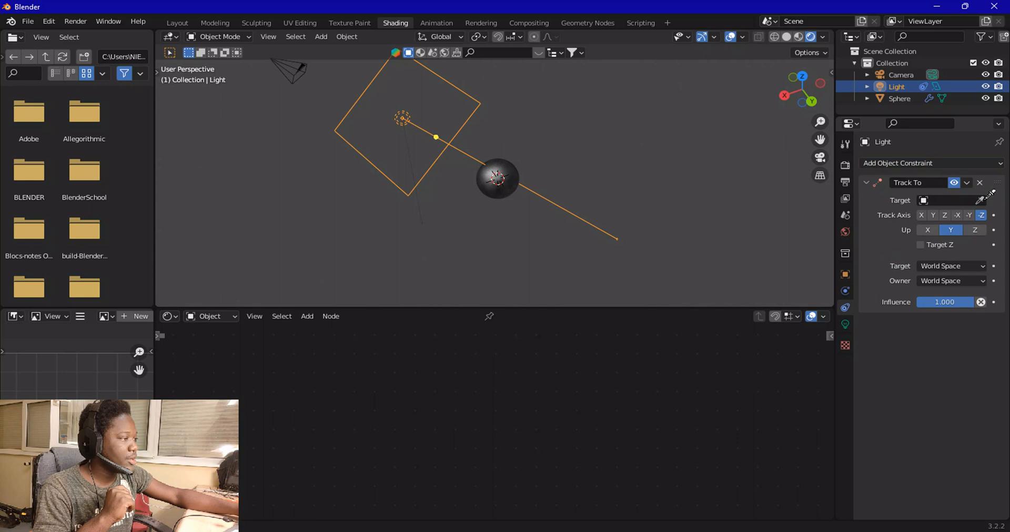
left_click(511, 172)
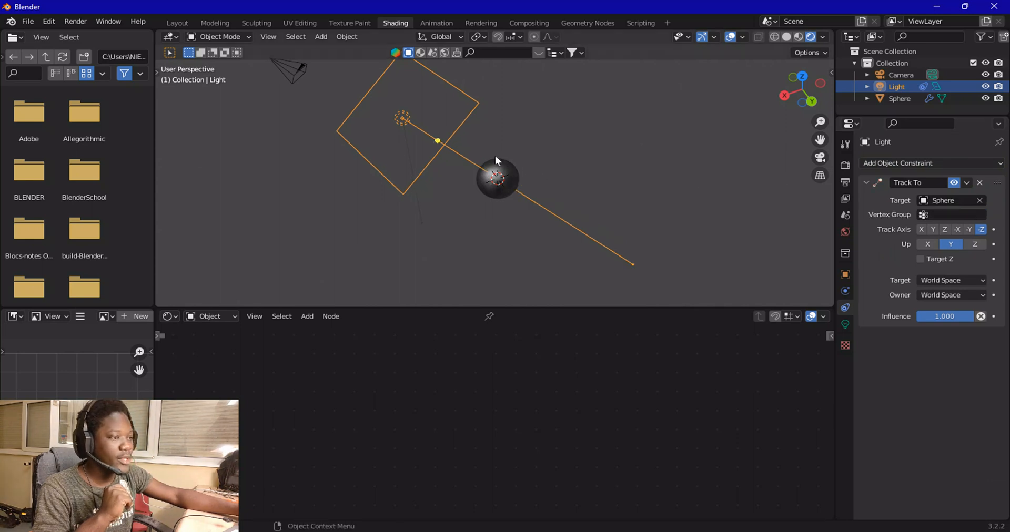
Duplicate the tracked area light twice in top view, placing the two copies around the sphere
left_click(801, 72)
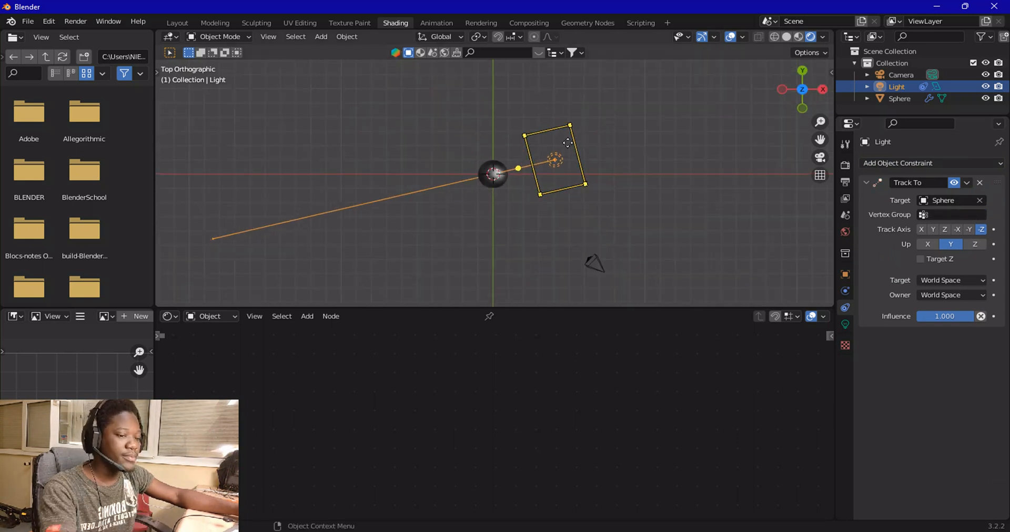
key("shift+d")
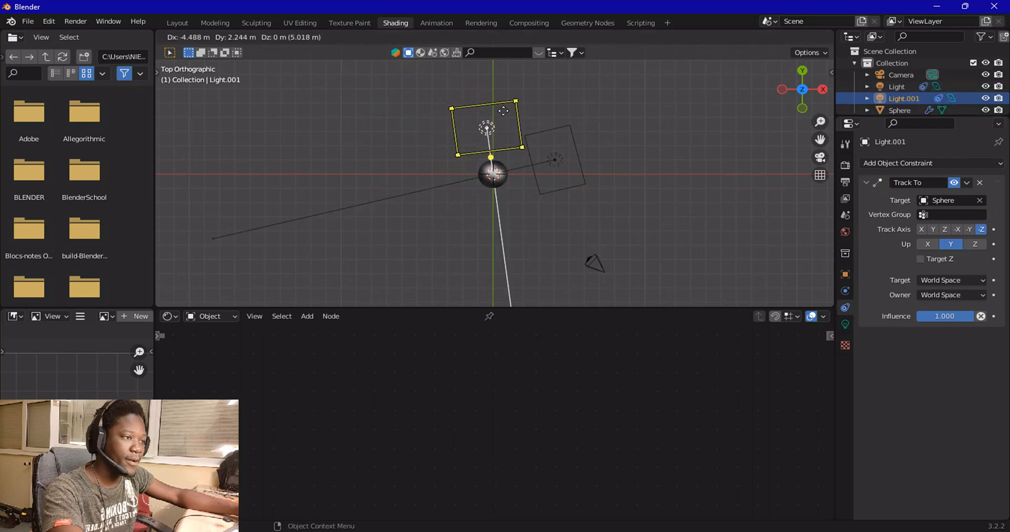
left_click(511, 107)
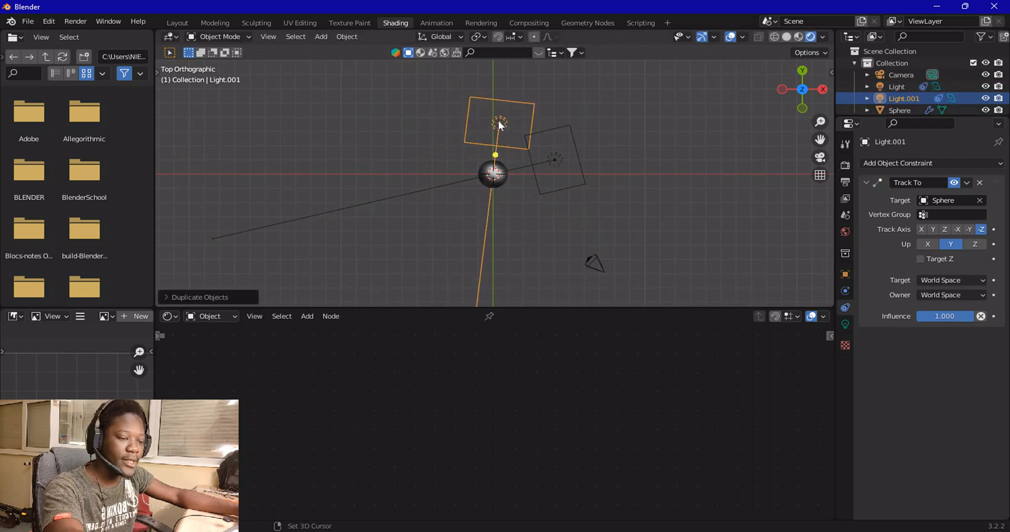
key("shift+d")
left_click(459, 215)
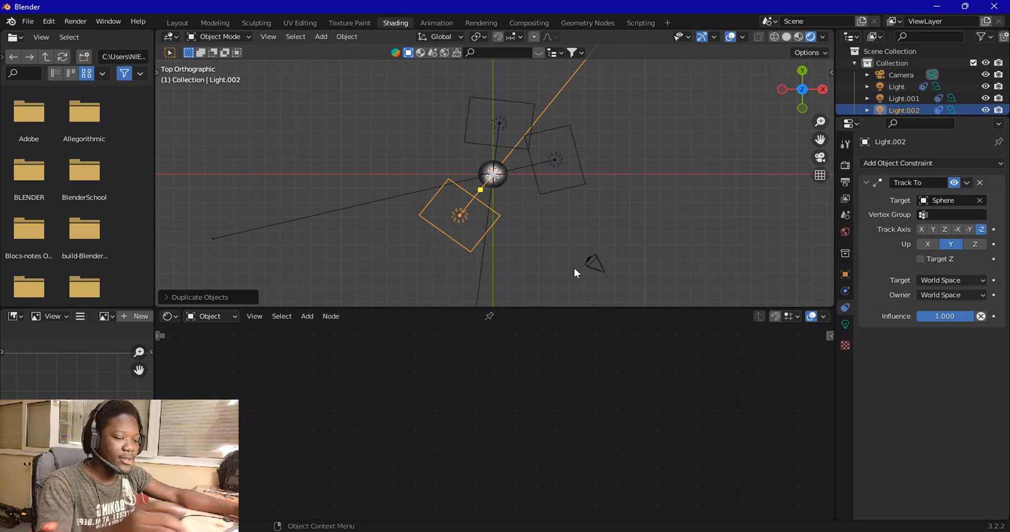
Arrange the three area lights around the sphere in top view, moving each light into its position
key("g")
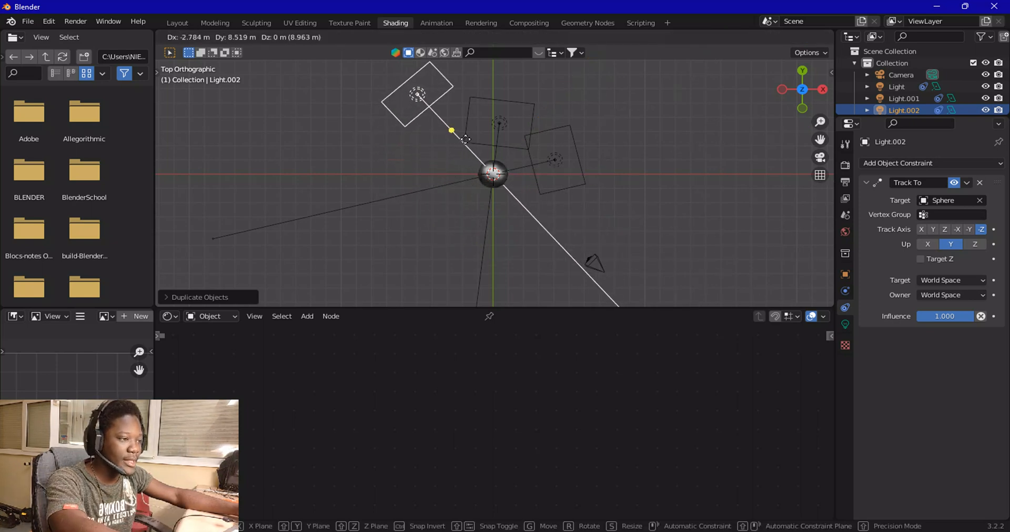
left_click(475, 161)
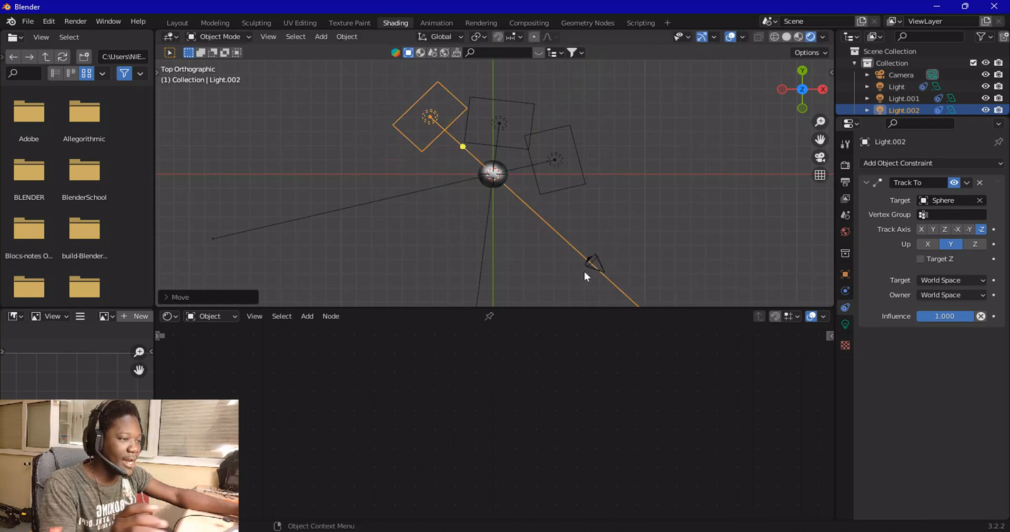
left_click(579, 172)
left_click(562, 159)
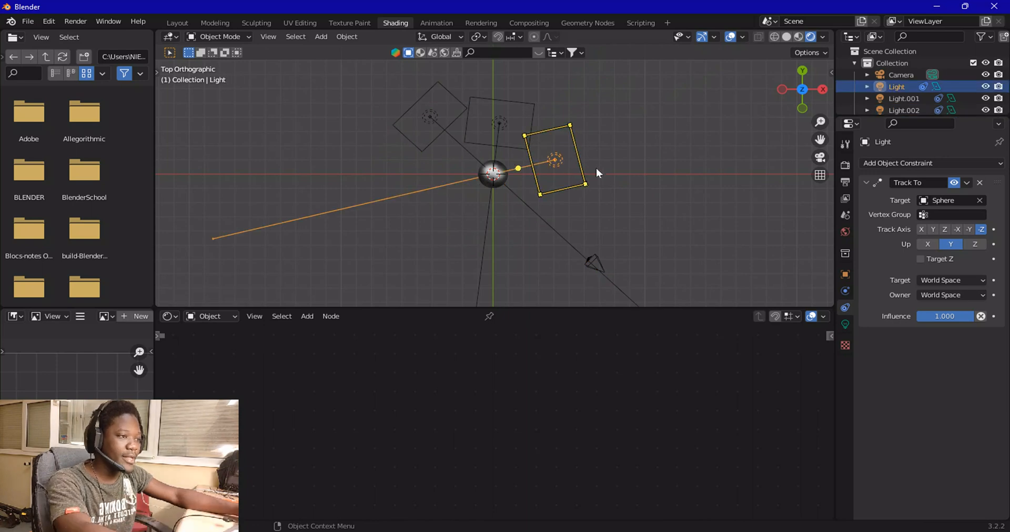
key("g")
left_click(547, 257)
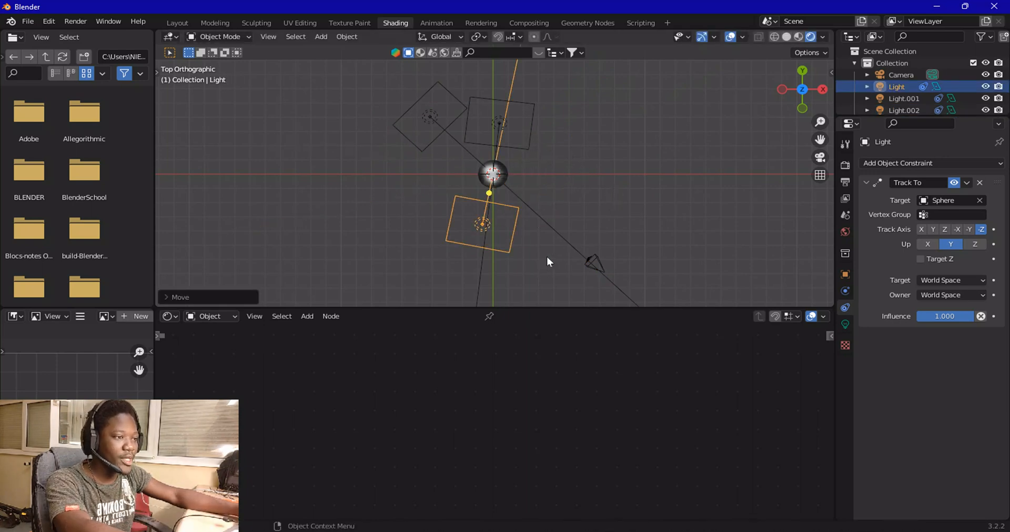
left_click(529, 125)
key("g")
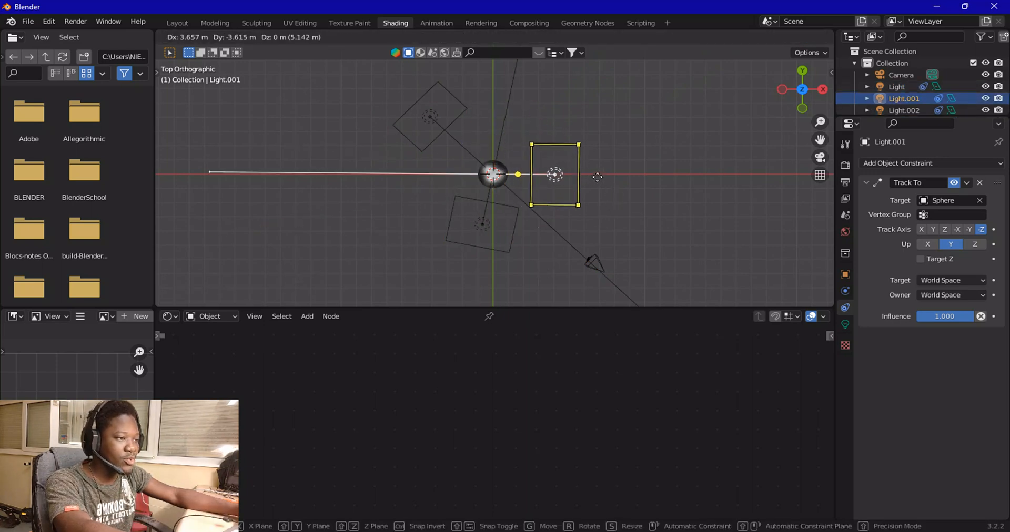
left_click(584, 177)
left_click(512, 216)
key("g")
left_click(769, 156)
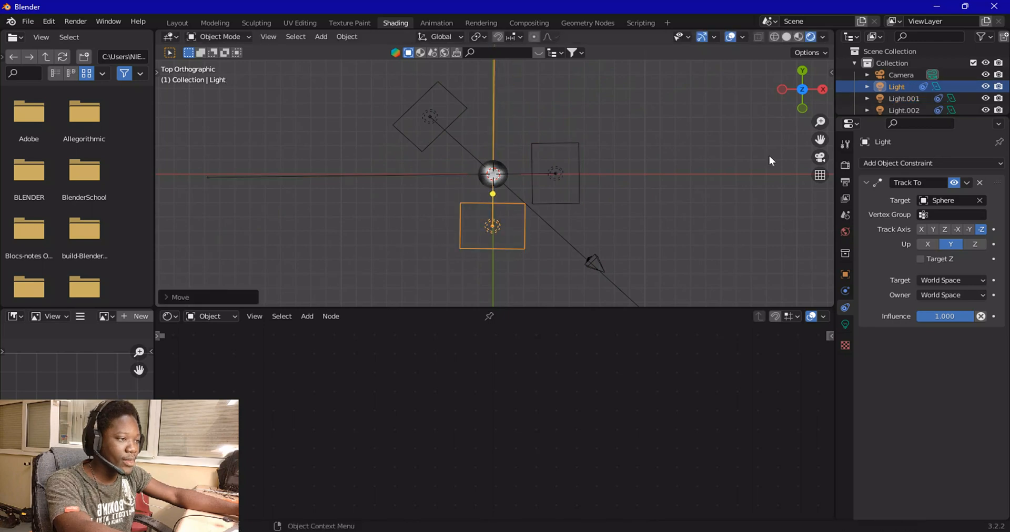
Move the original area light lower, to roughly the sphere's height, as seen from the side view
left_click(815, 158)
scroll(671, 206, "up", 5)
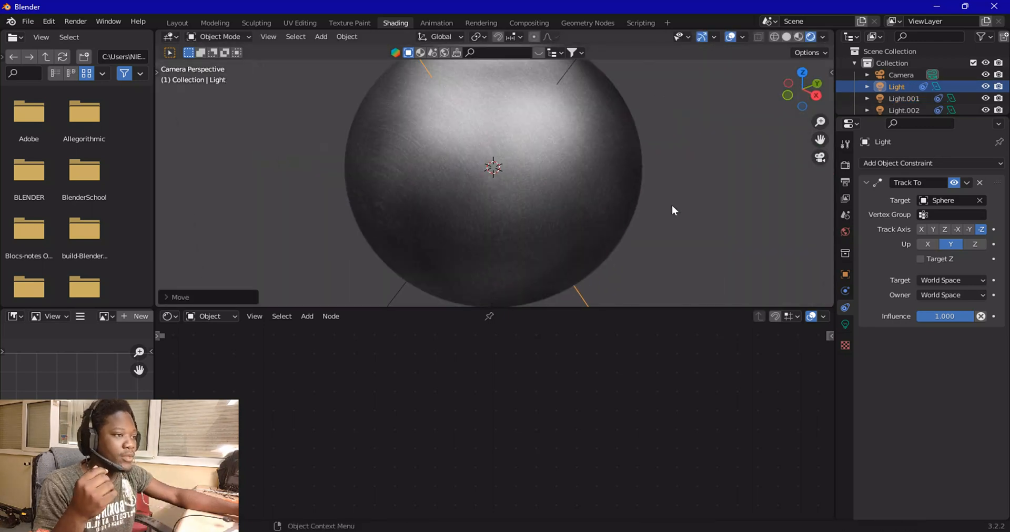
scroll(496, 228, "down", 4)
mouse_move(497, 227)
middle_mouse_down()
mouse_move(537, 228)
mouse_move(455, 203)
mouse_move(568, 174)
middle_mouse_up()
scroll(586, 258, "up", 5)
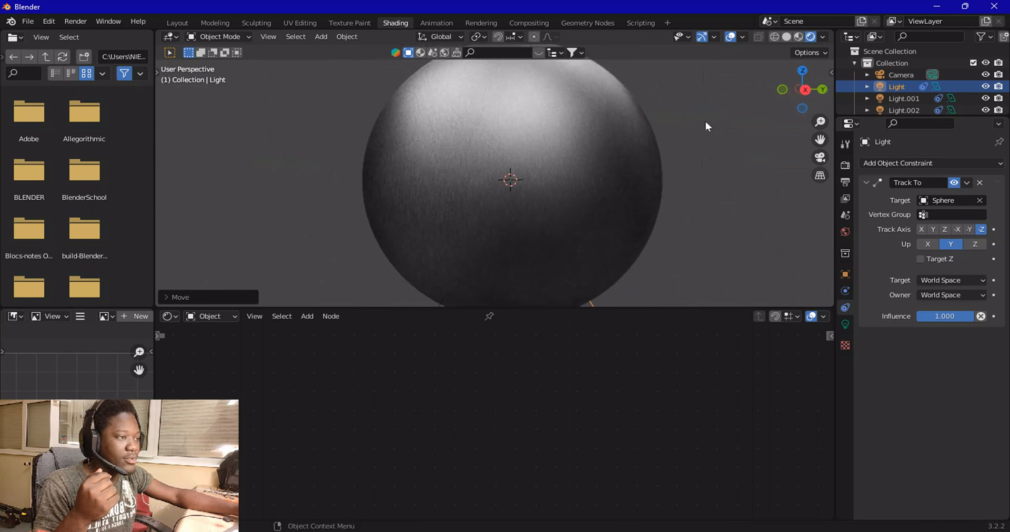
left_click(810, 91)
scroll(653, 160, "down", 4)
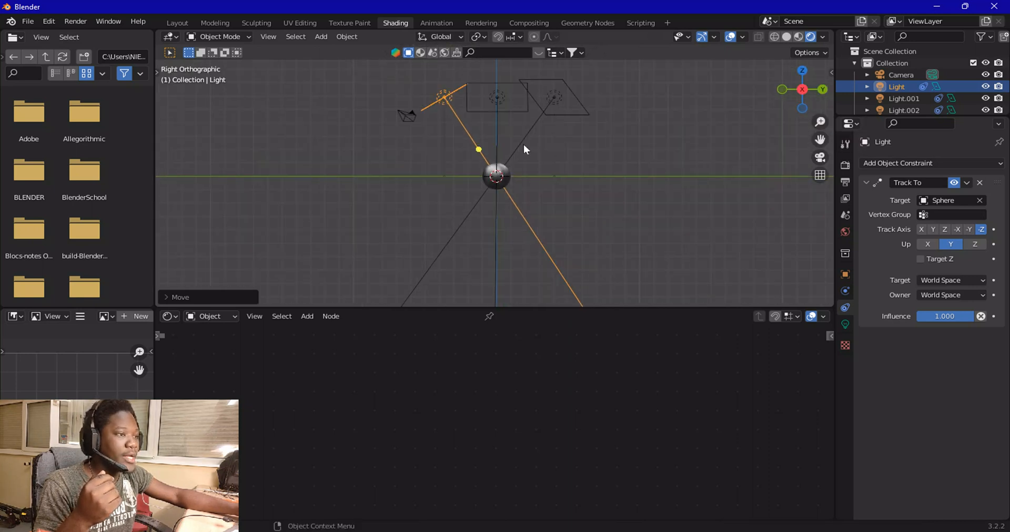
key("h")
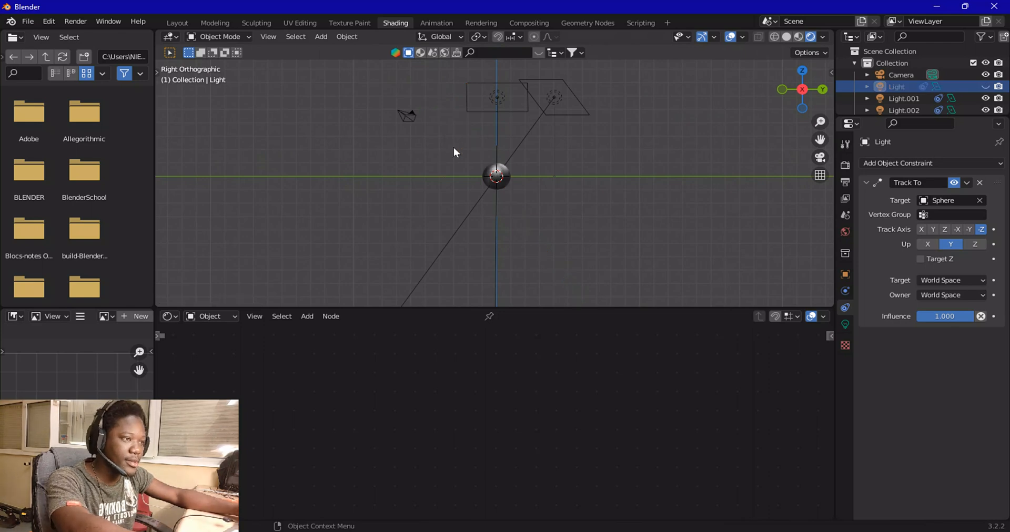
key("alt+h")
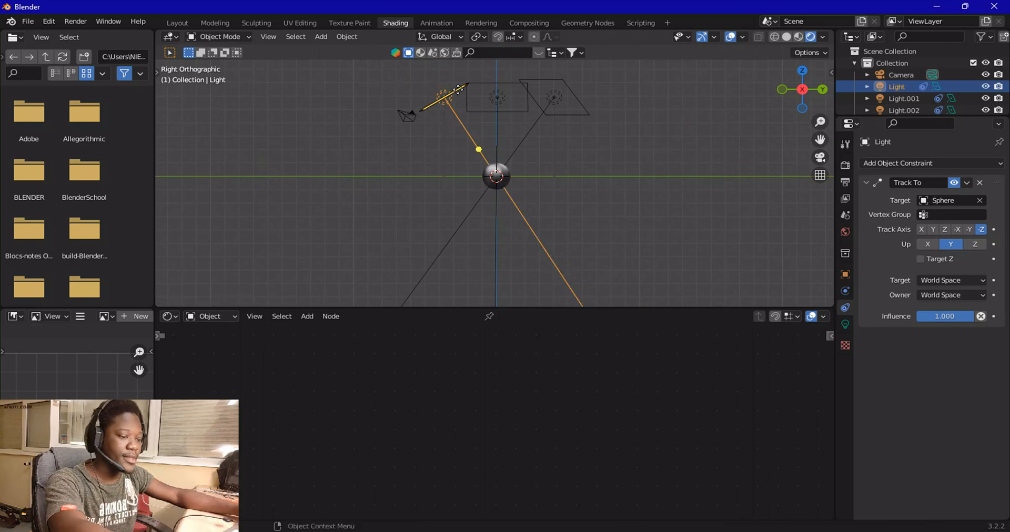
key("h")
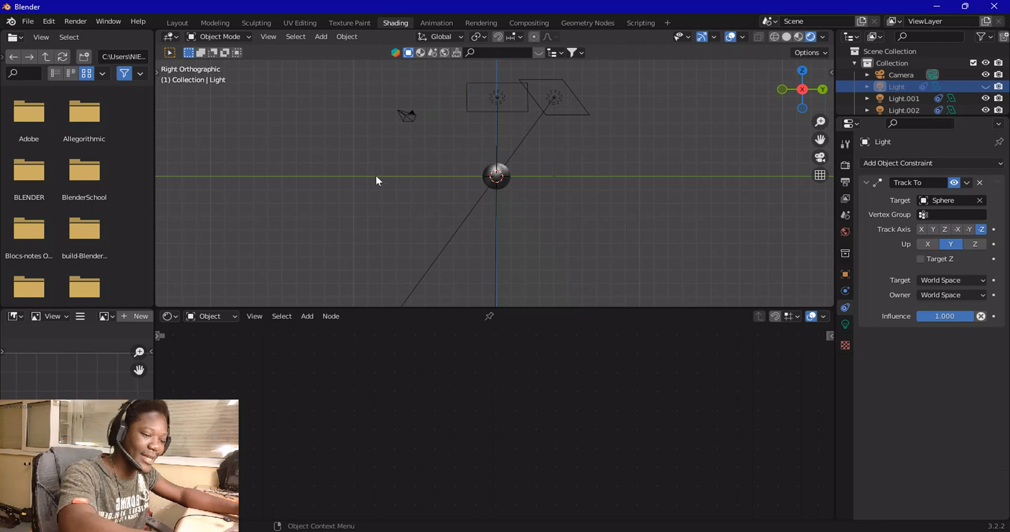
key("alt+h")
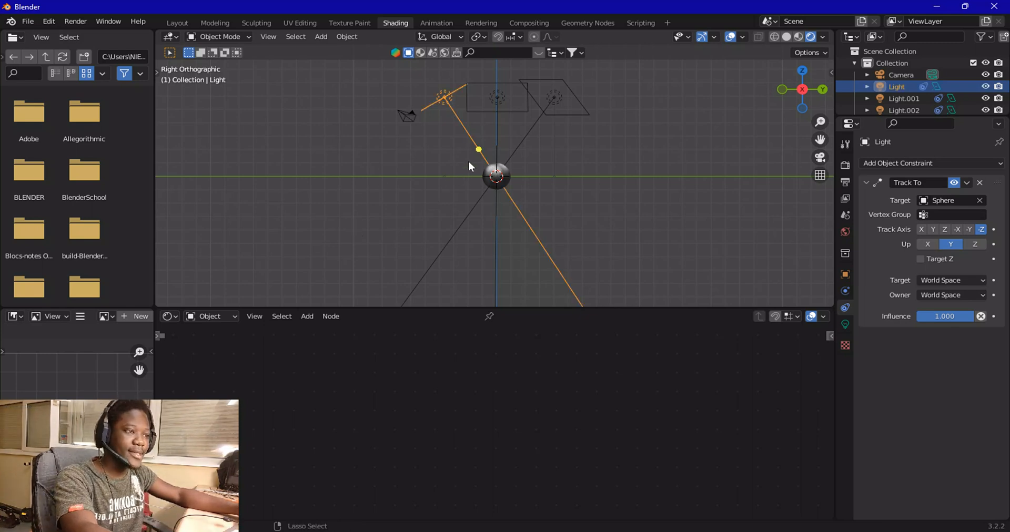
key("g")
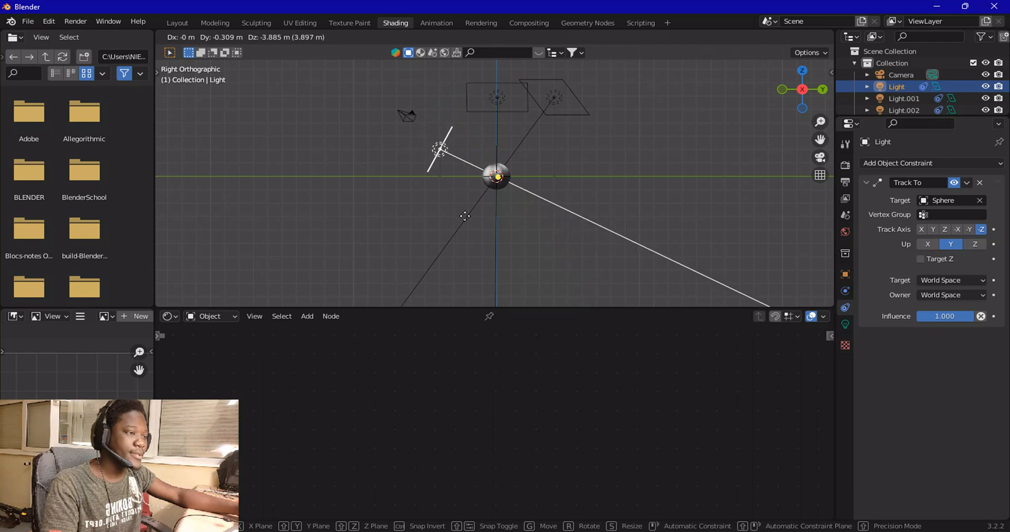
left_click(454, 218)
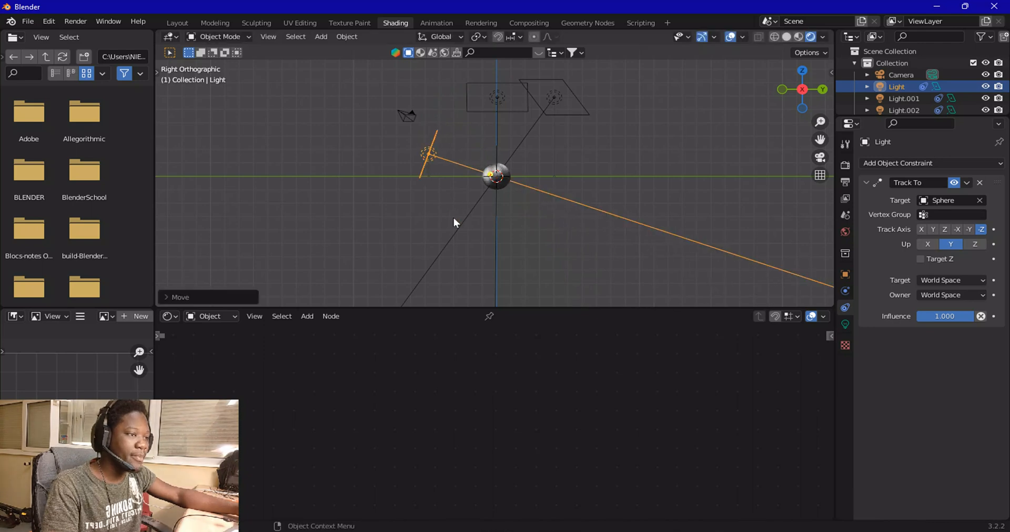
View the lit sphere through the camera to check the reflections
left_click(818, 159)
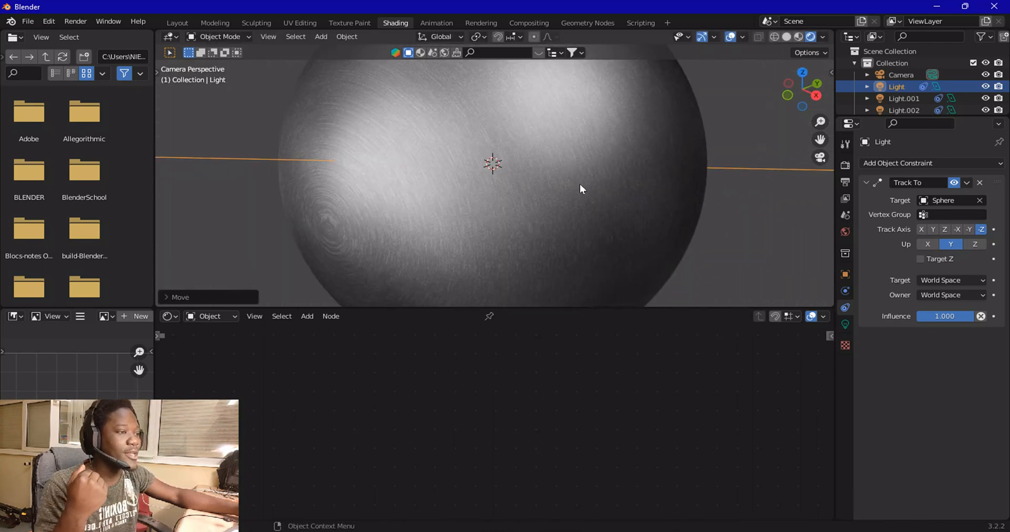
scroll(582, 181, "down", 3)
scroll(584, 180, "up", 5)
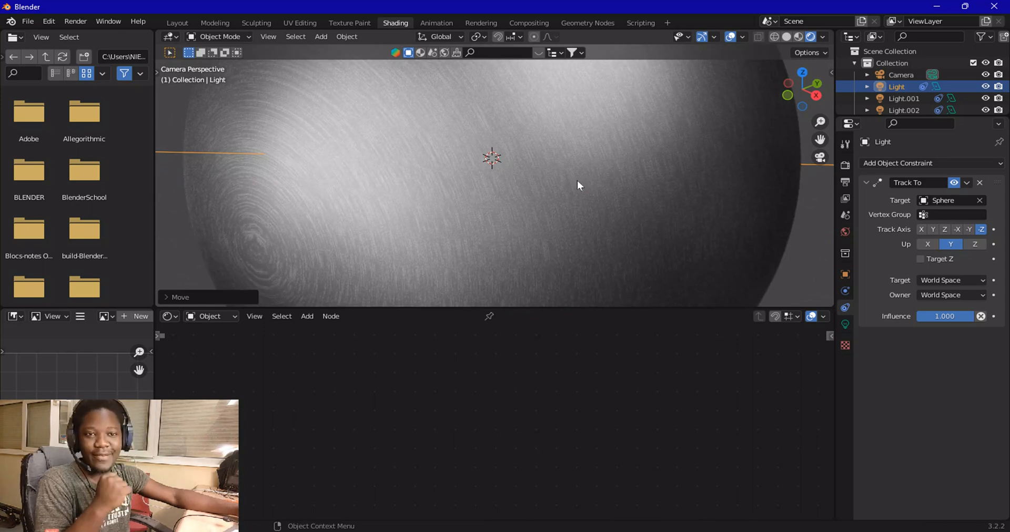